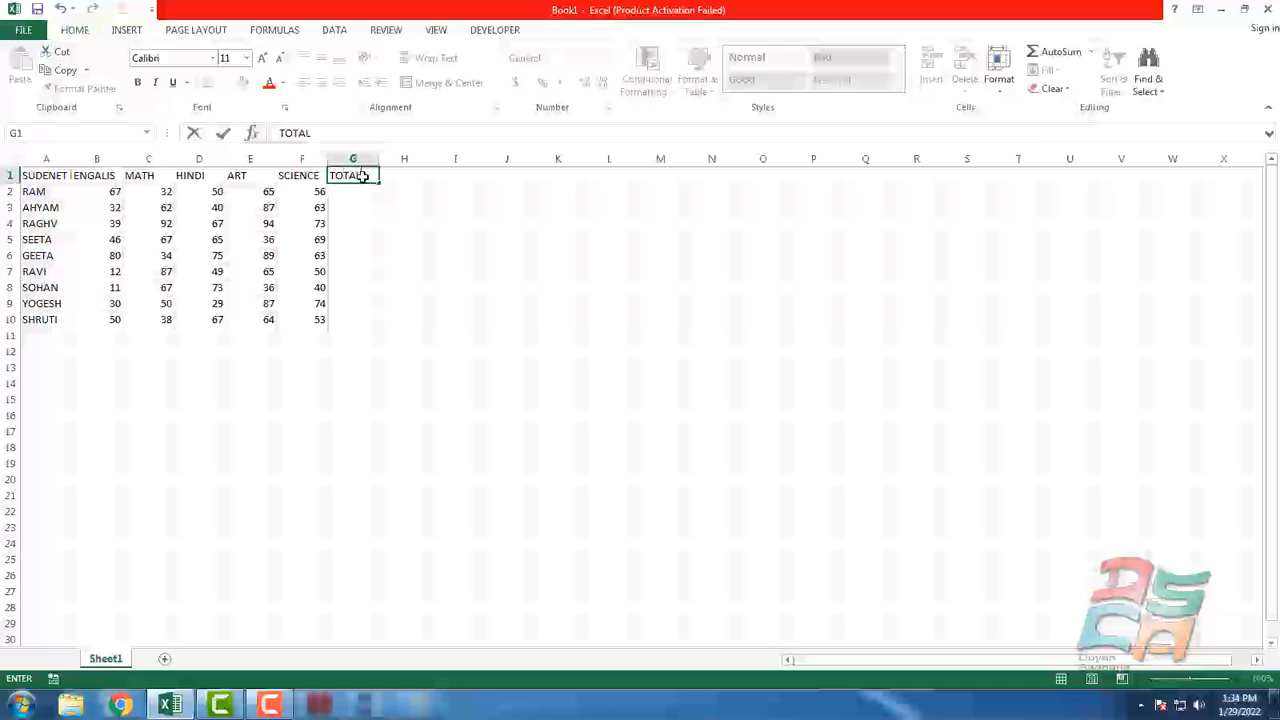
Confirm the TOTAL heading in G1 and total the first student's marks B2:F2 in G2 with AutoSum
key(Return)
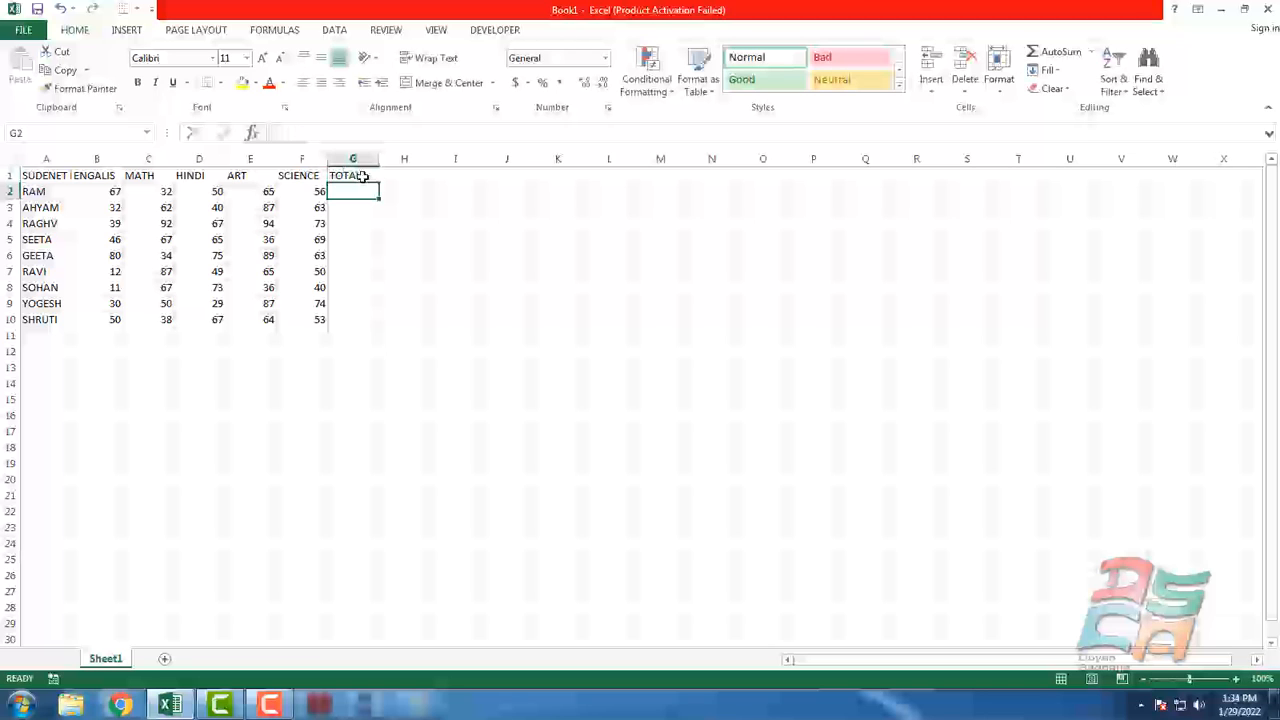
click(359, 237)
click(362, 191)
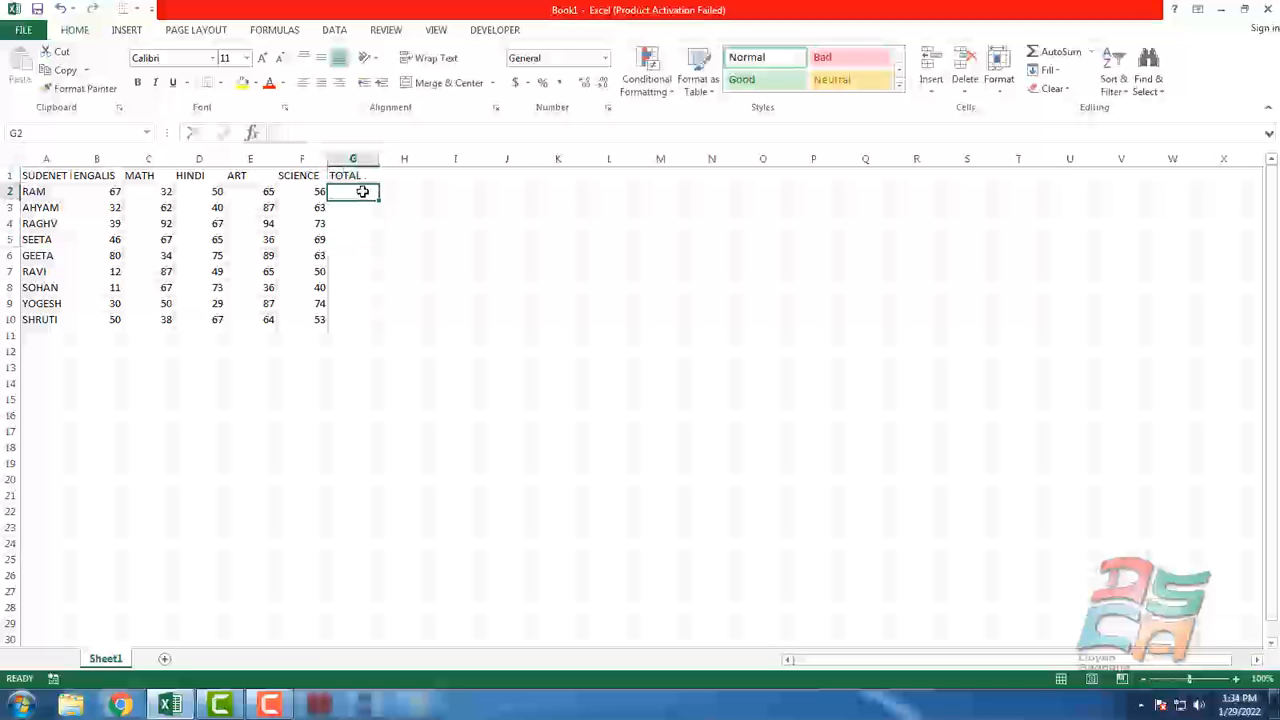
click(1063, 62)
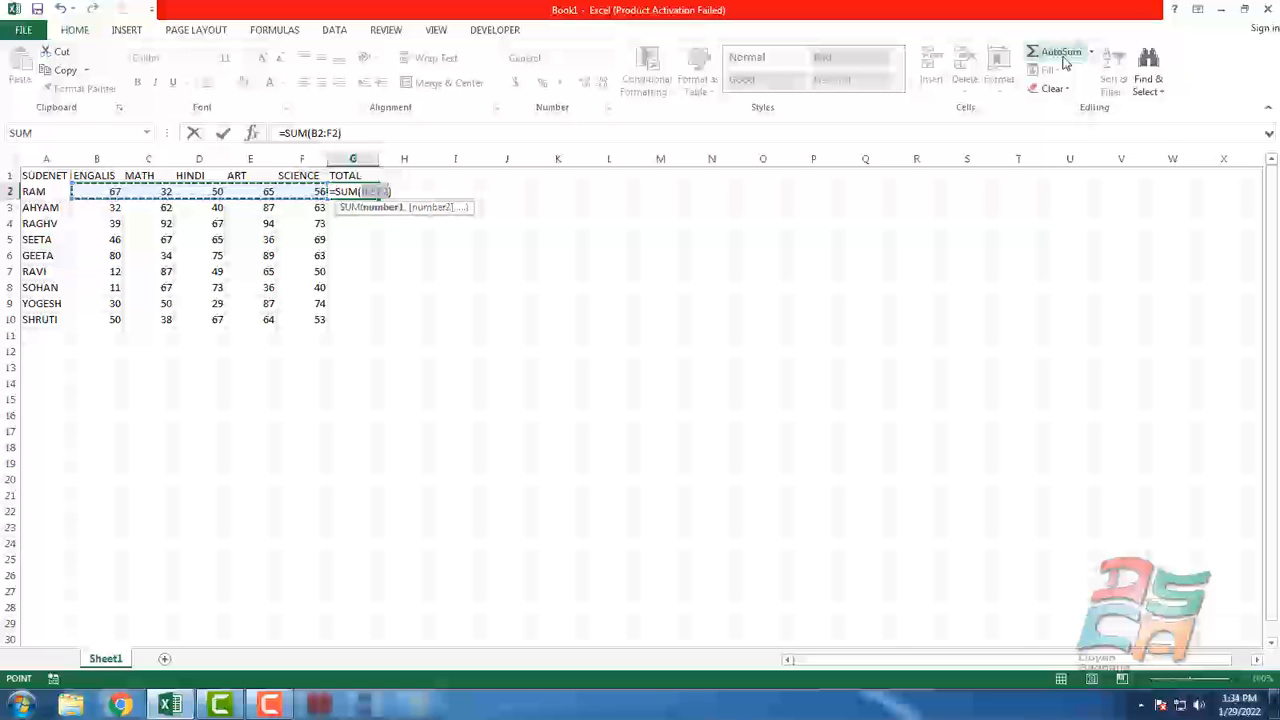
key(Return)
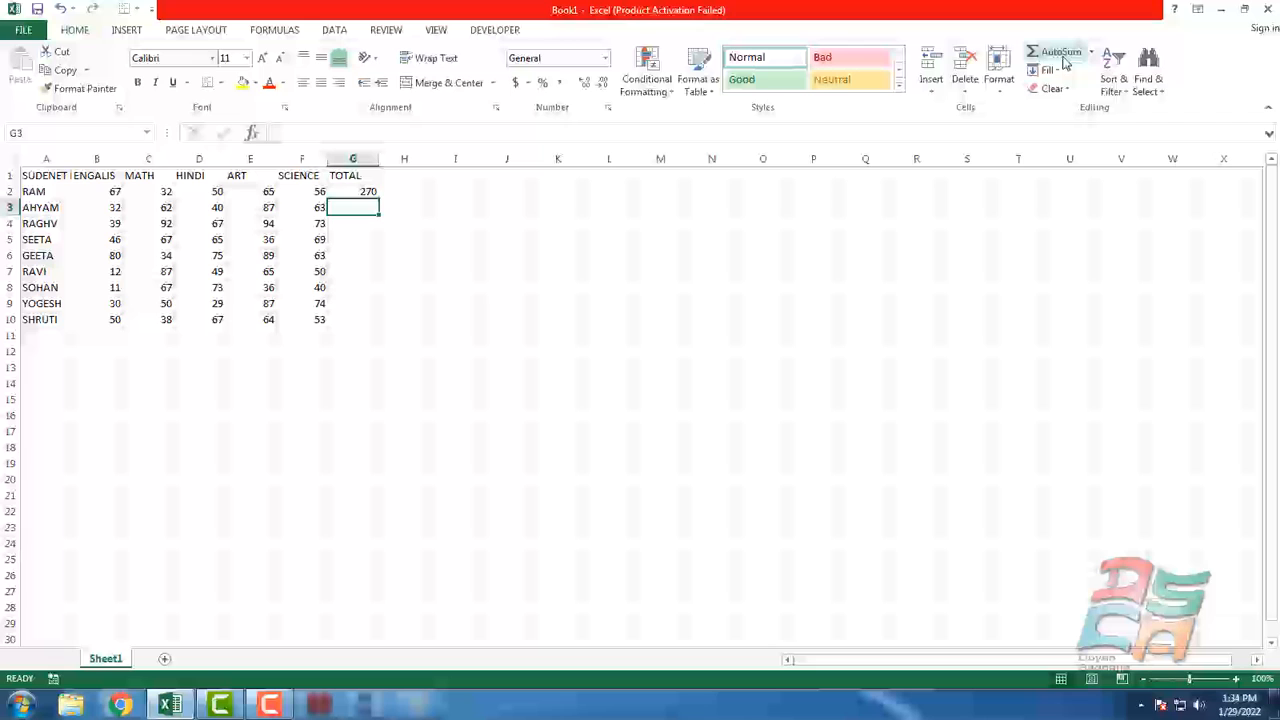
key(Up)
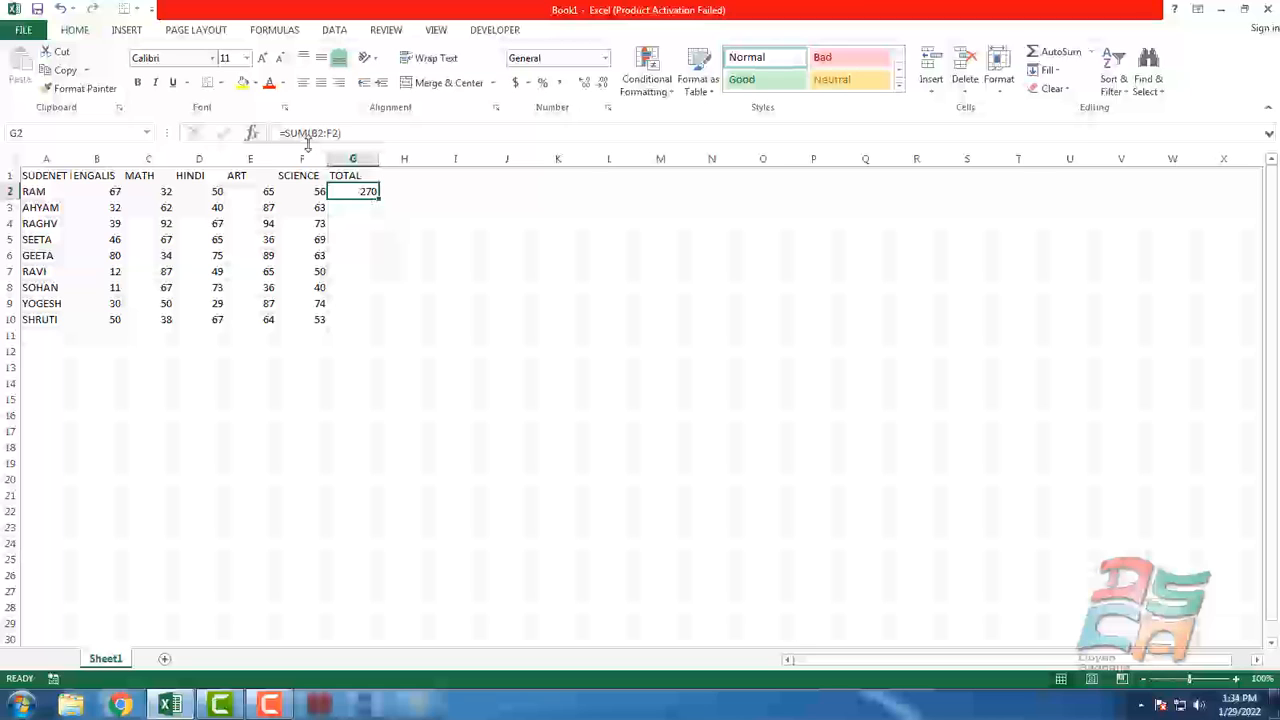
Write the formula =SUM(B2:F2) in H2 by hand and compare it with the formula in G2
click(405, 193)
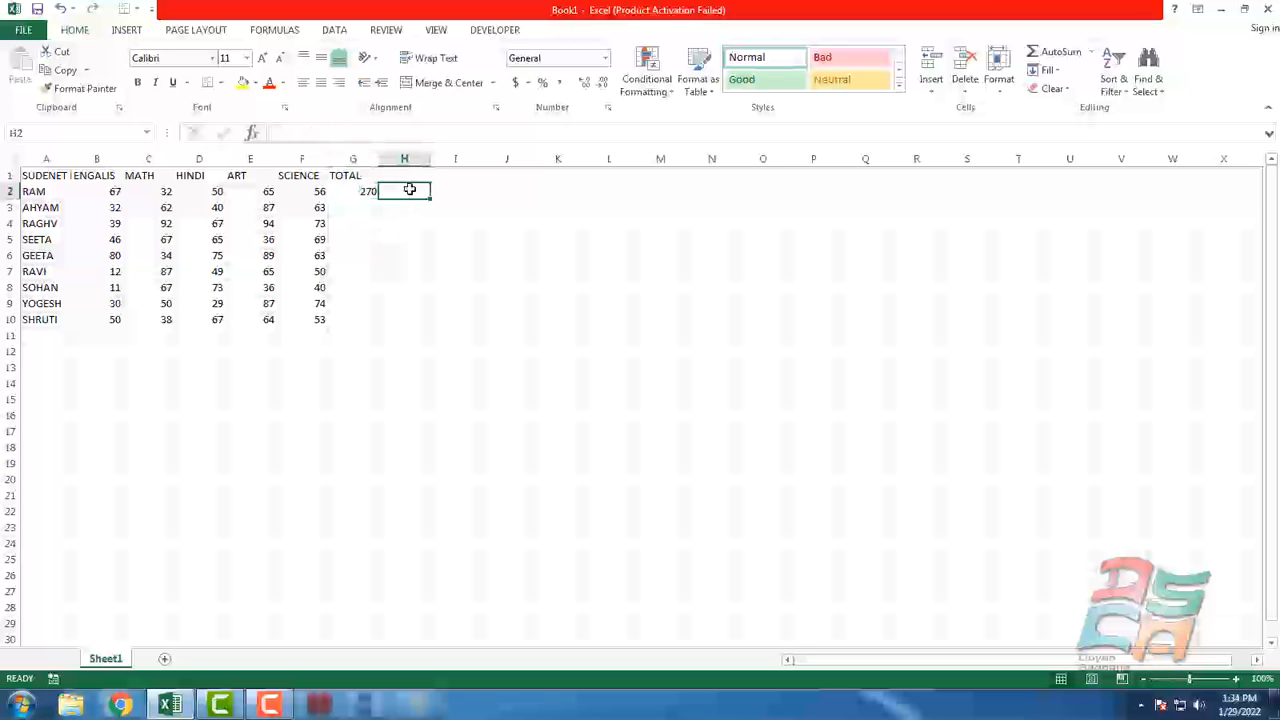
text(=)
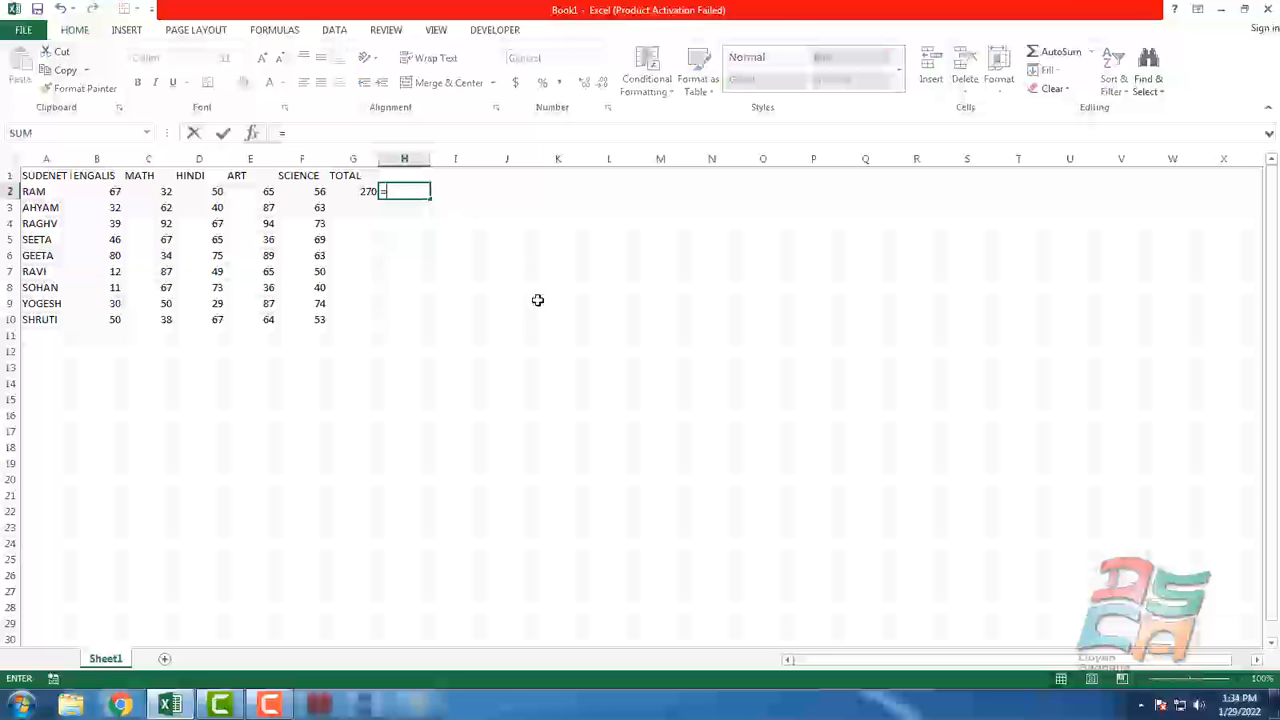
text(SUM)
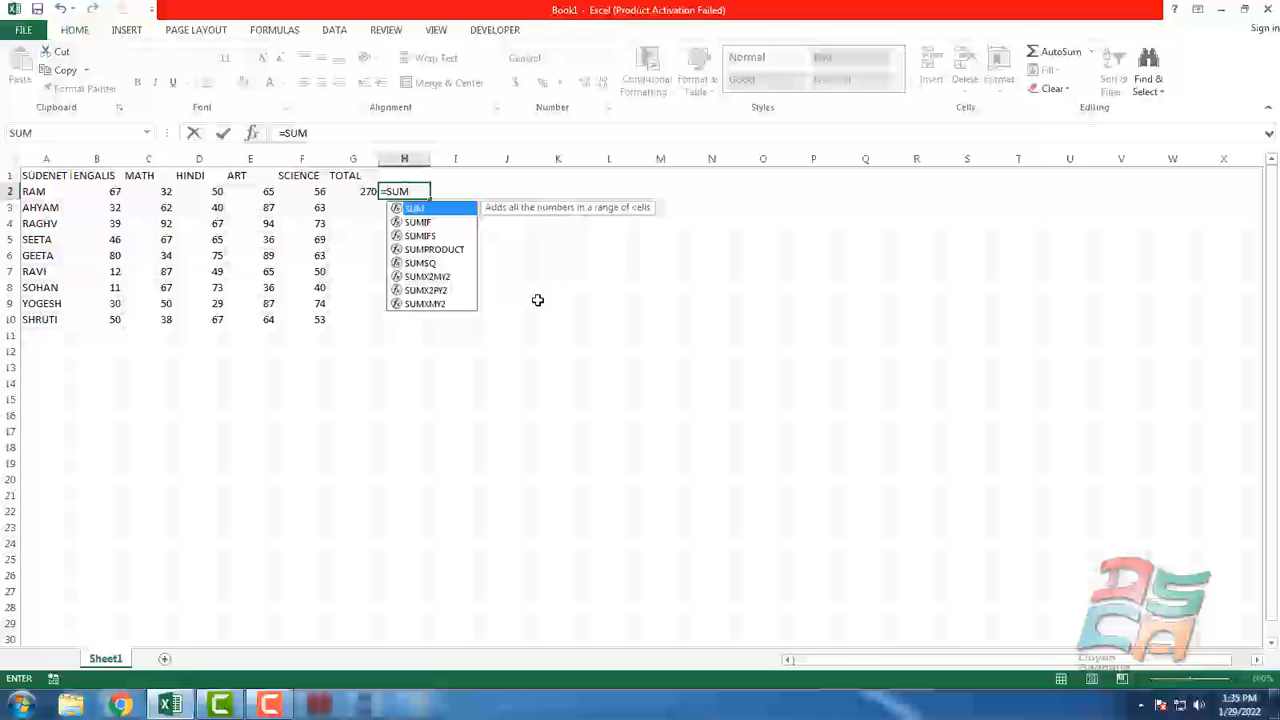
text(()
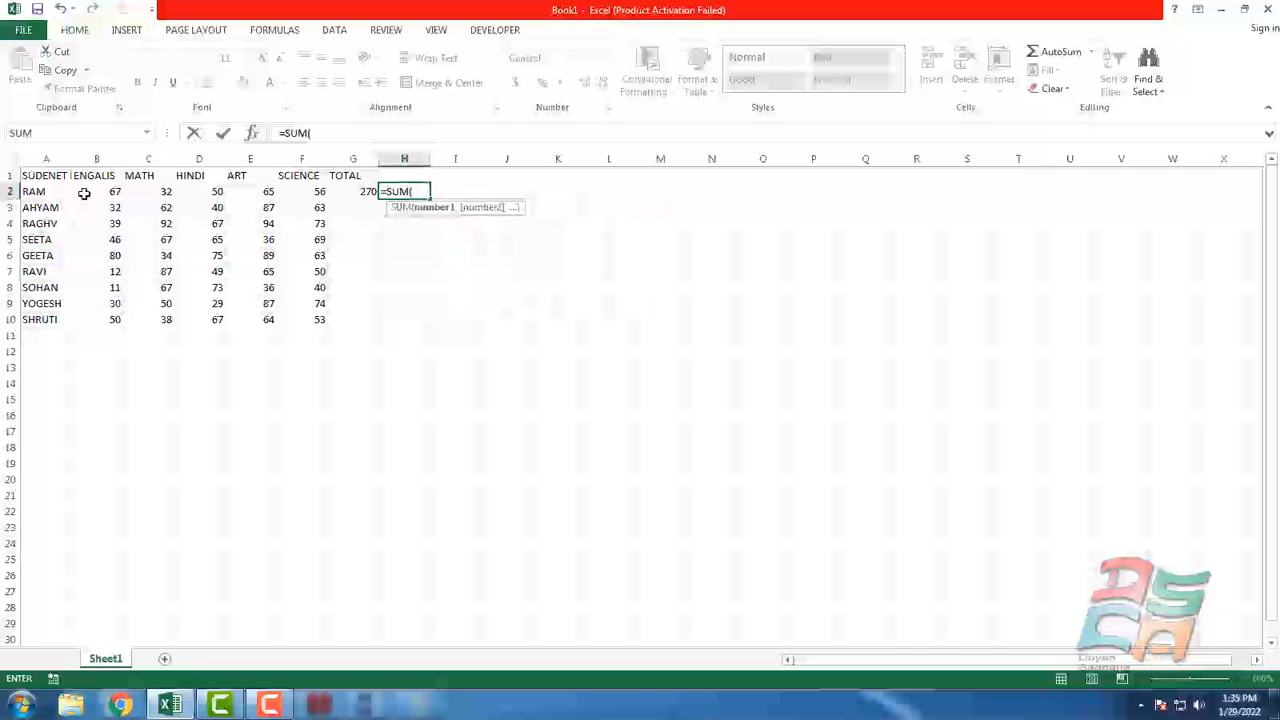
drag(85, 192, 312, 190)
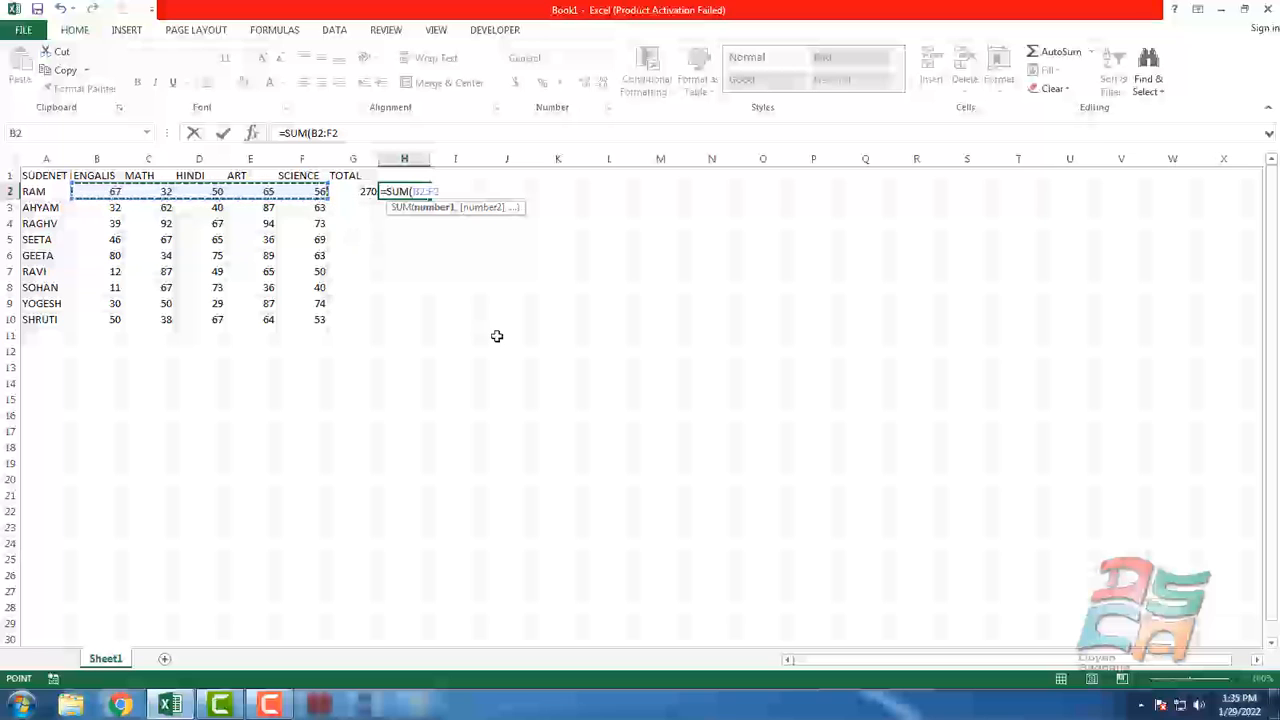
key(Return)
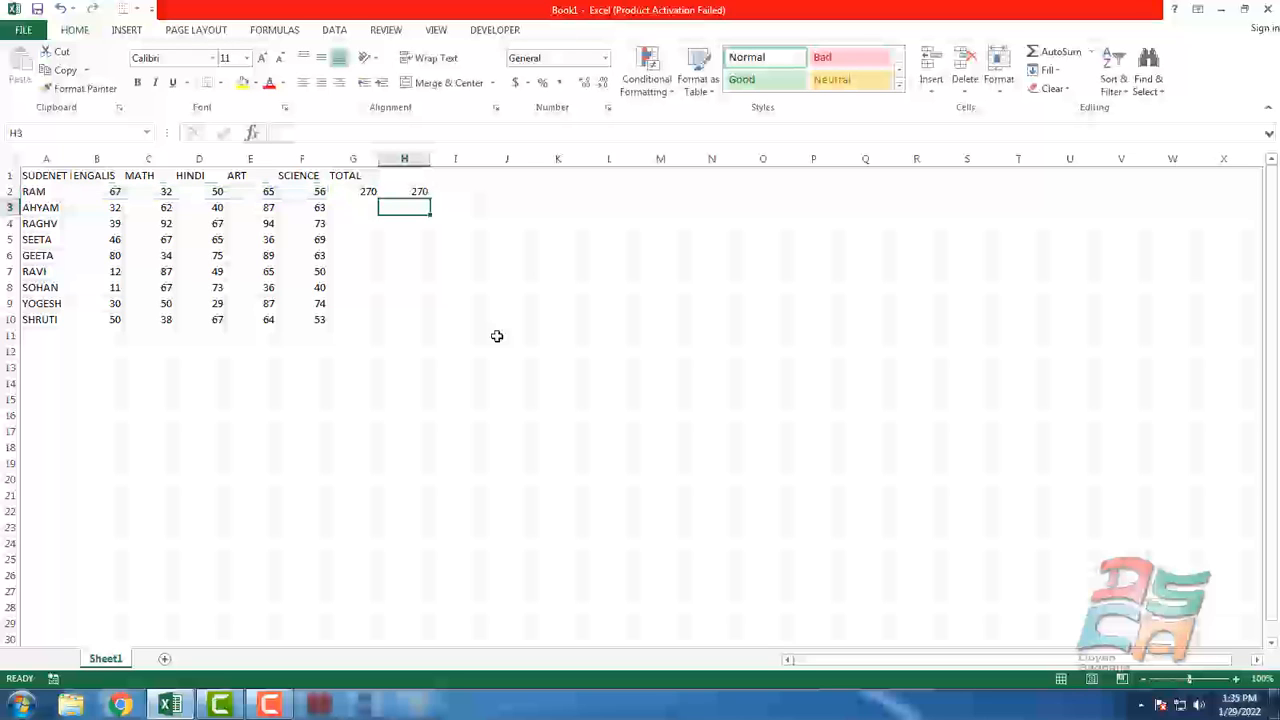
key(Up)
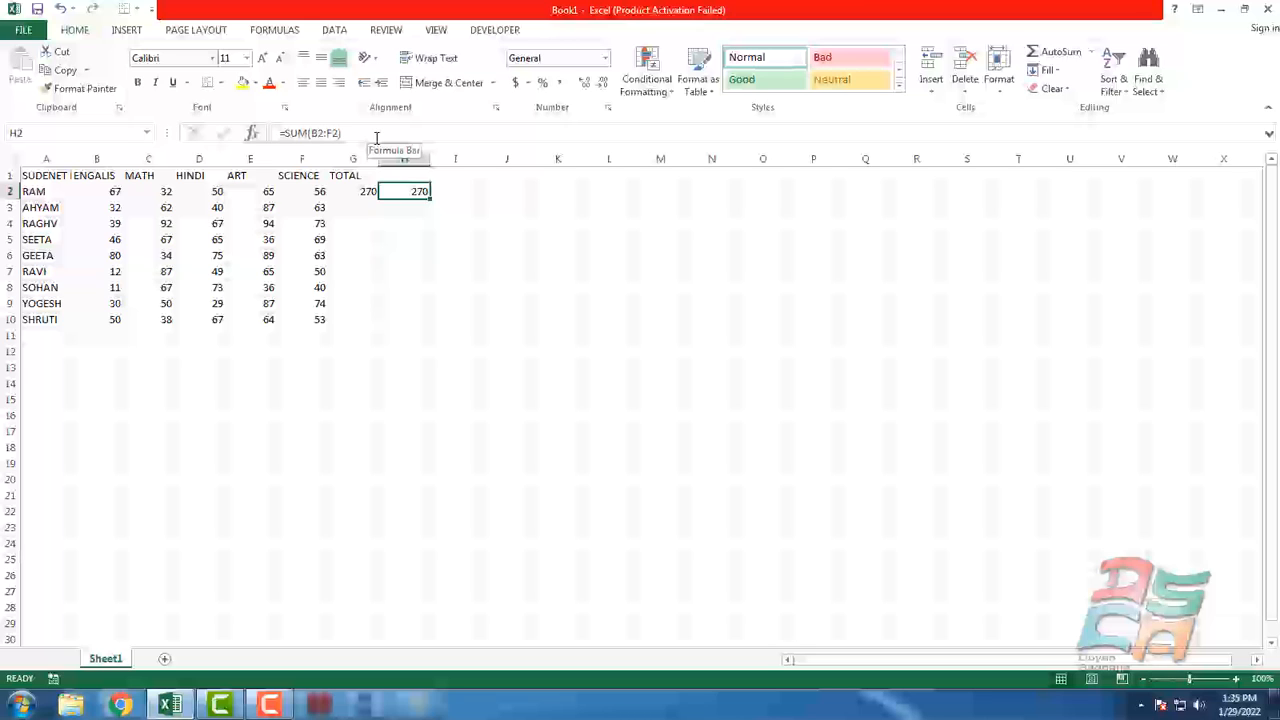
click(360, 192)
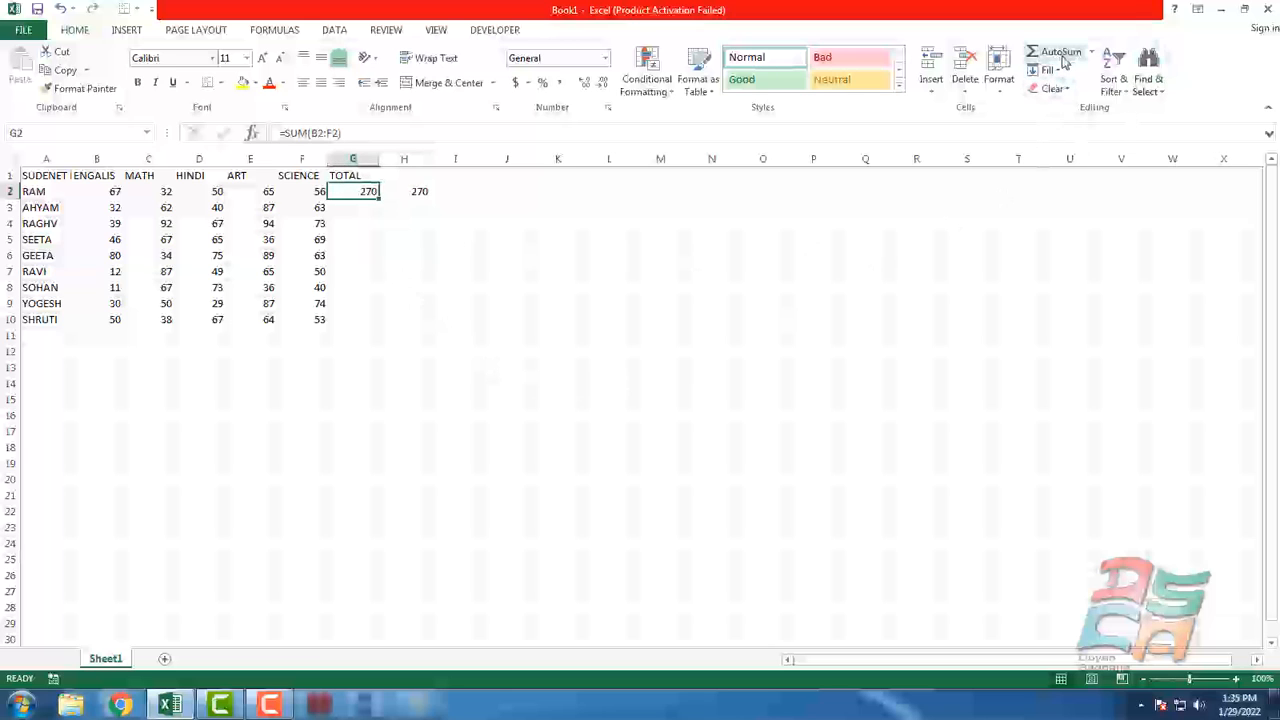
click(415, 192)
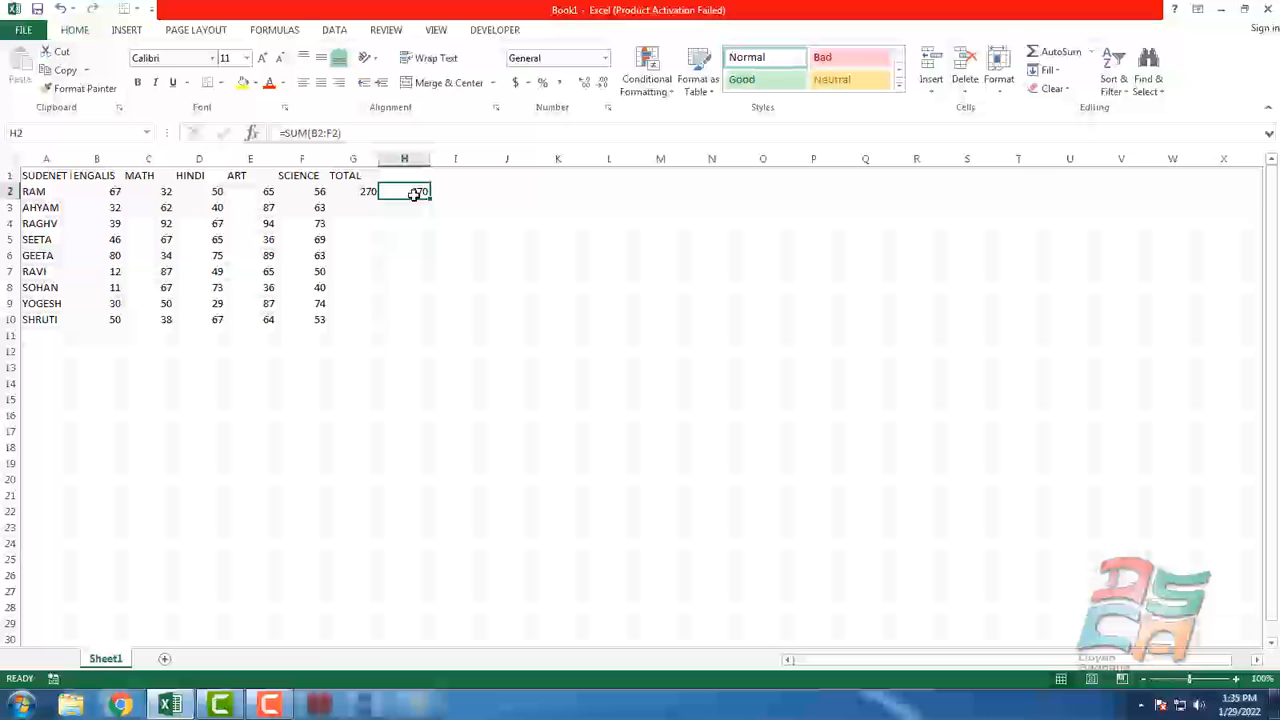
Start Insert Function for cell I2 and list the functions of the All category
click(449, 191)
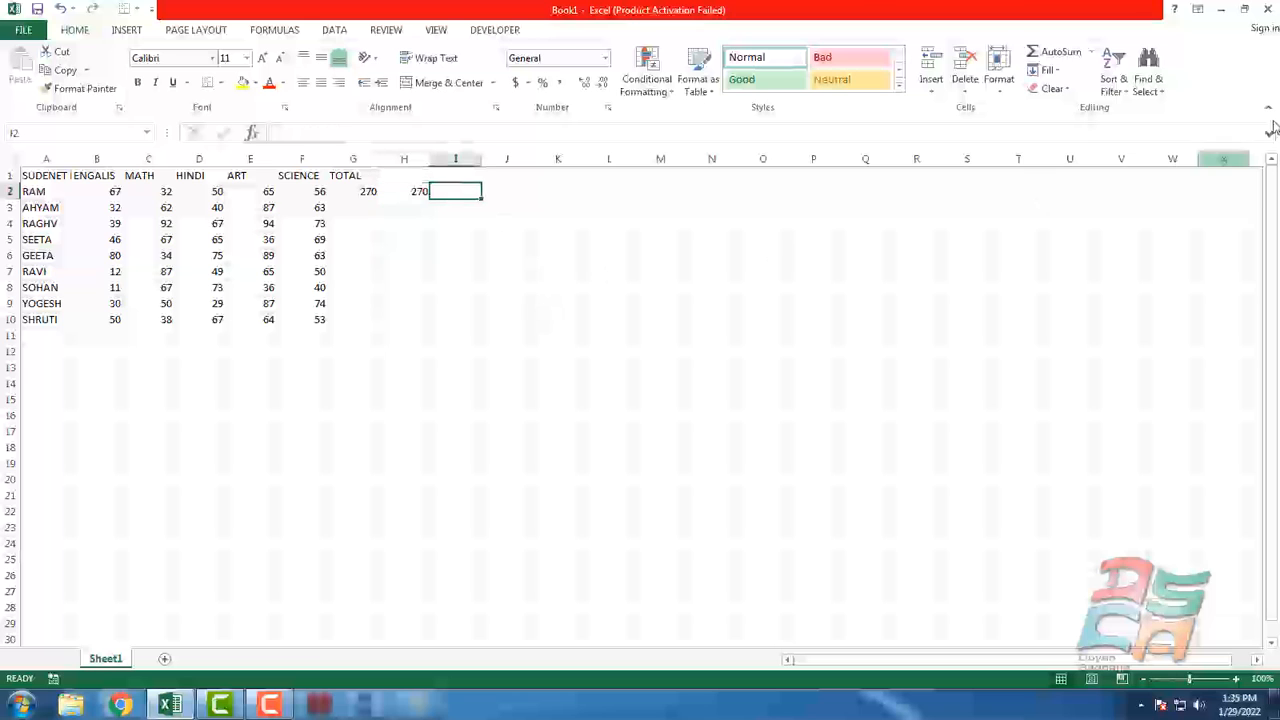
click(293, 30)
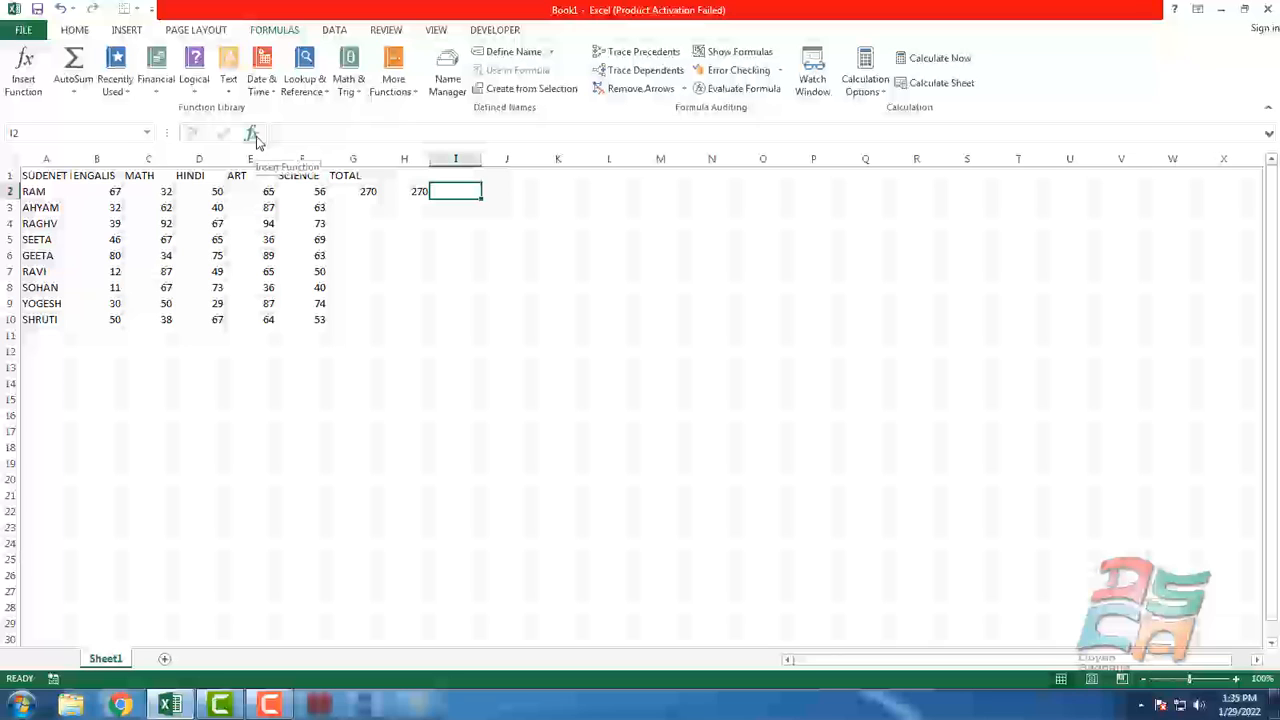
click(25, 75)
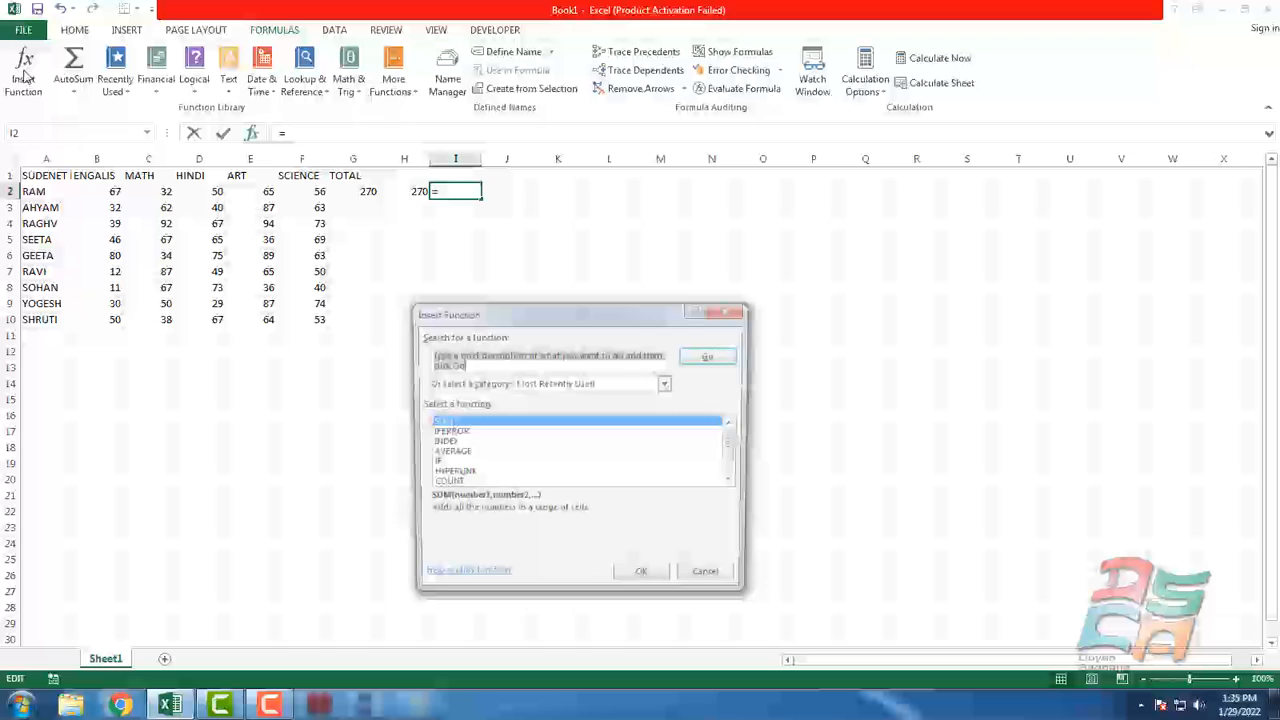
click(590, 392)
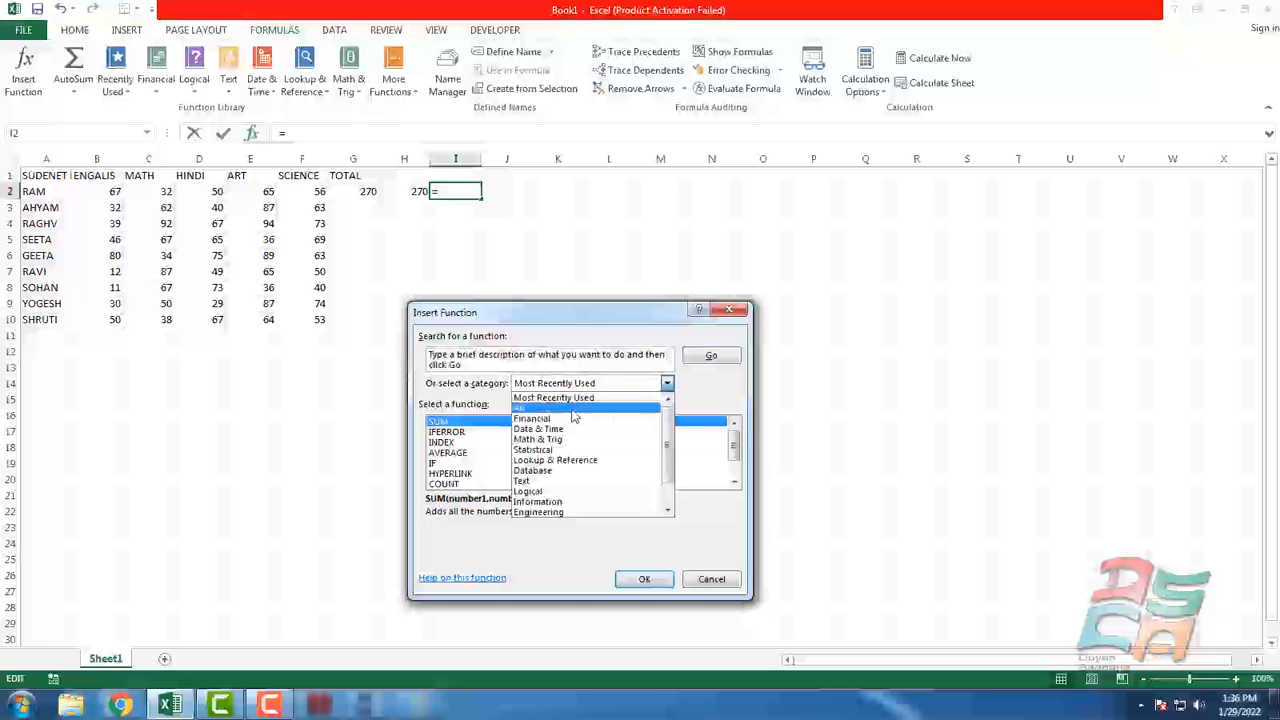
click(571, 412)
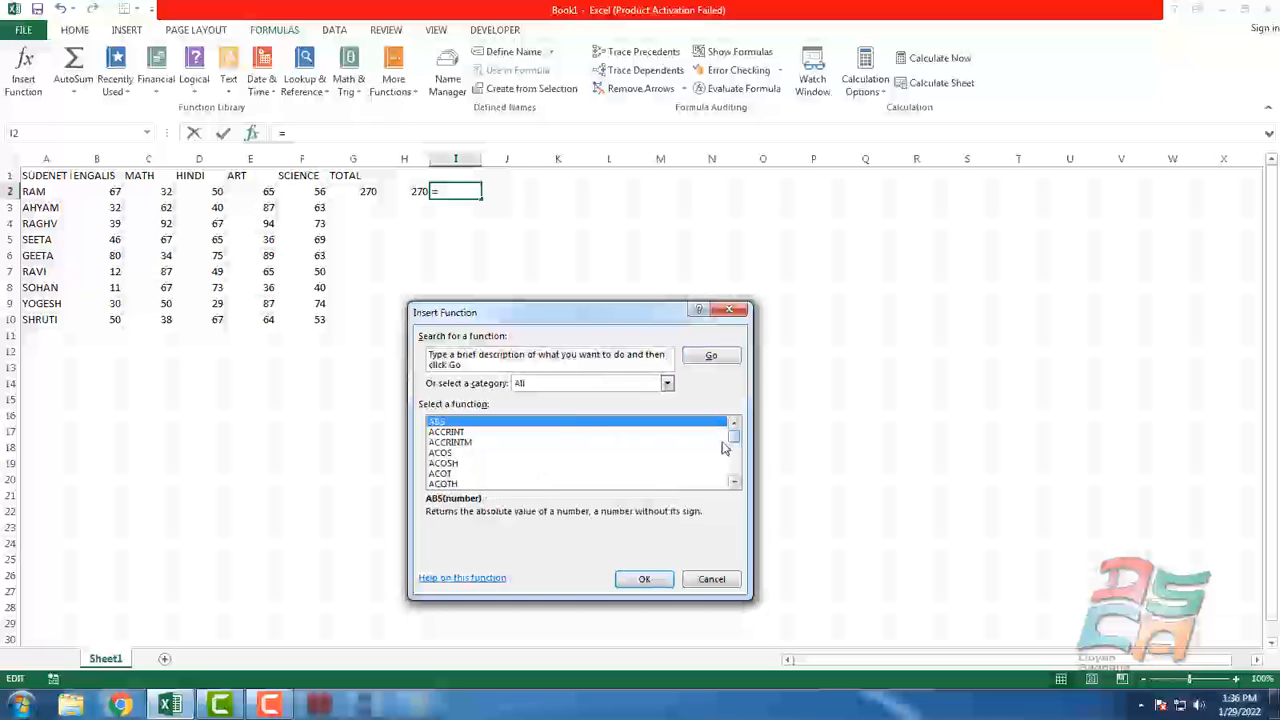
Find the SUM function in the function list and insert it
click(569, 453)
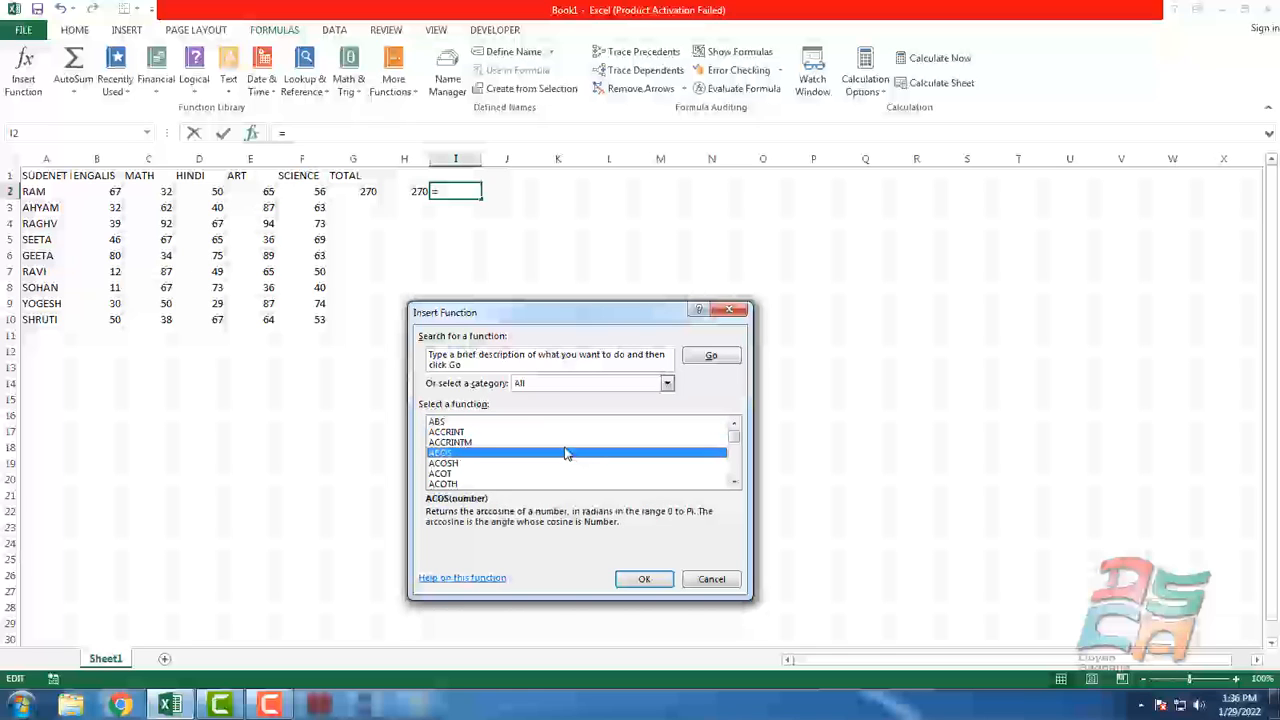
click(509, 442)
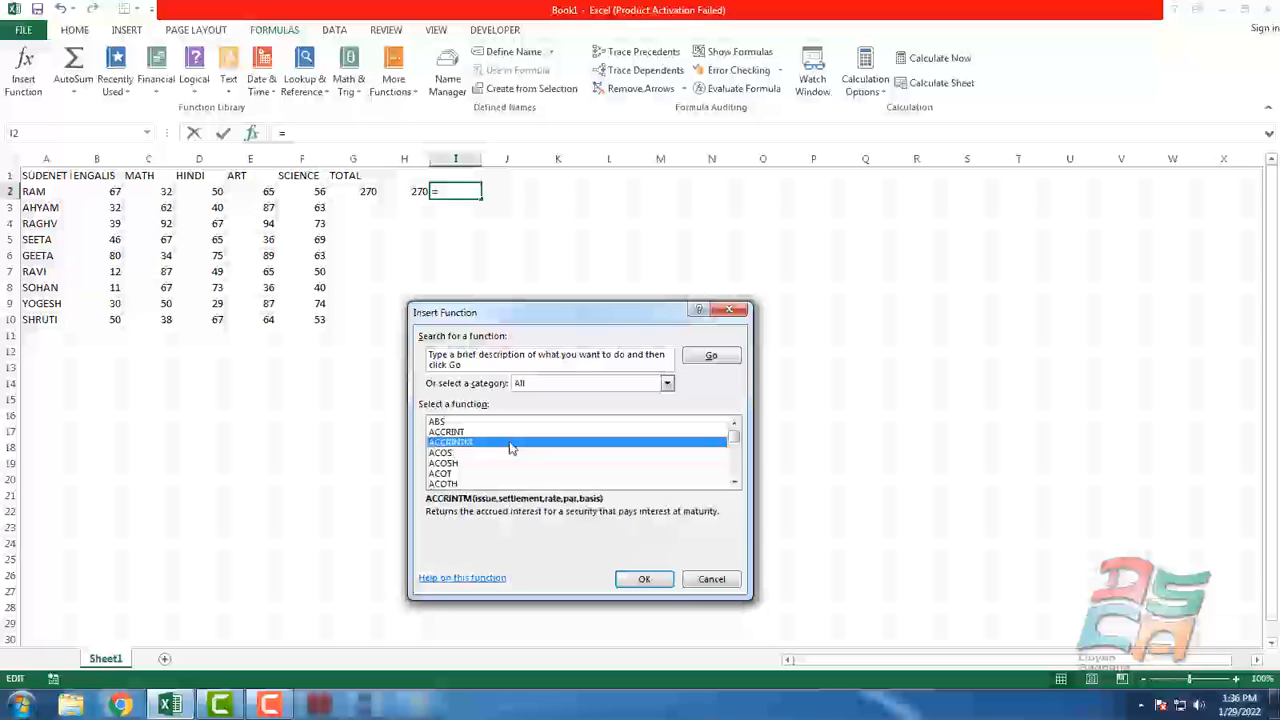
text(sum)
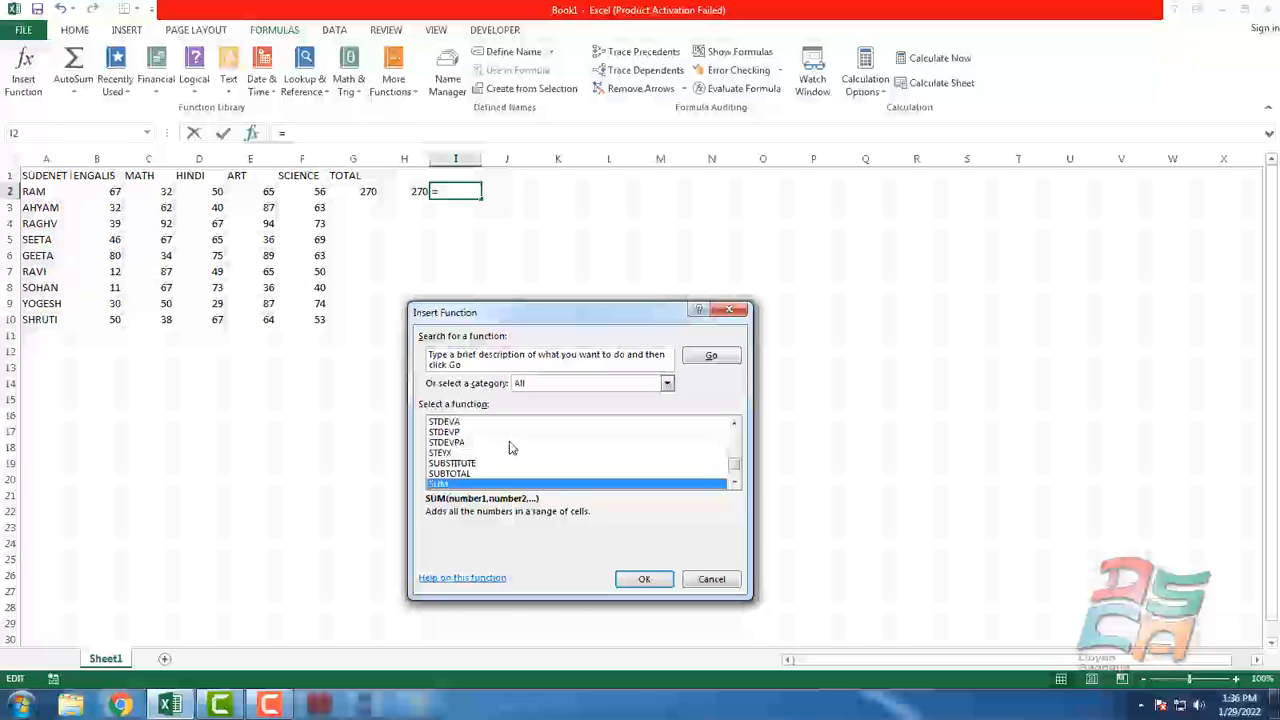
key(Down)
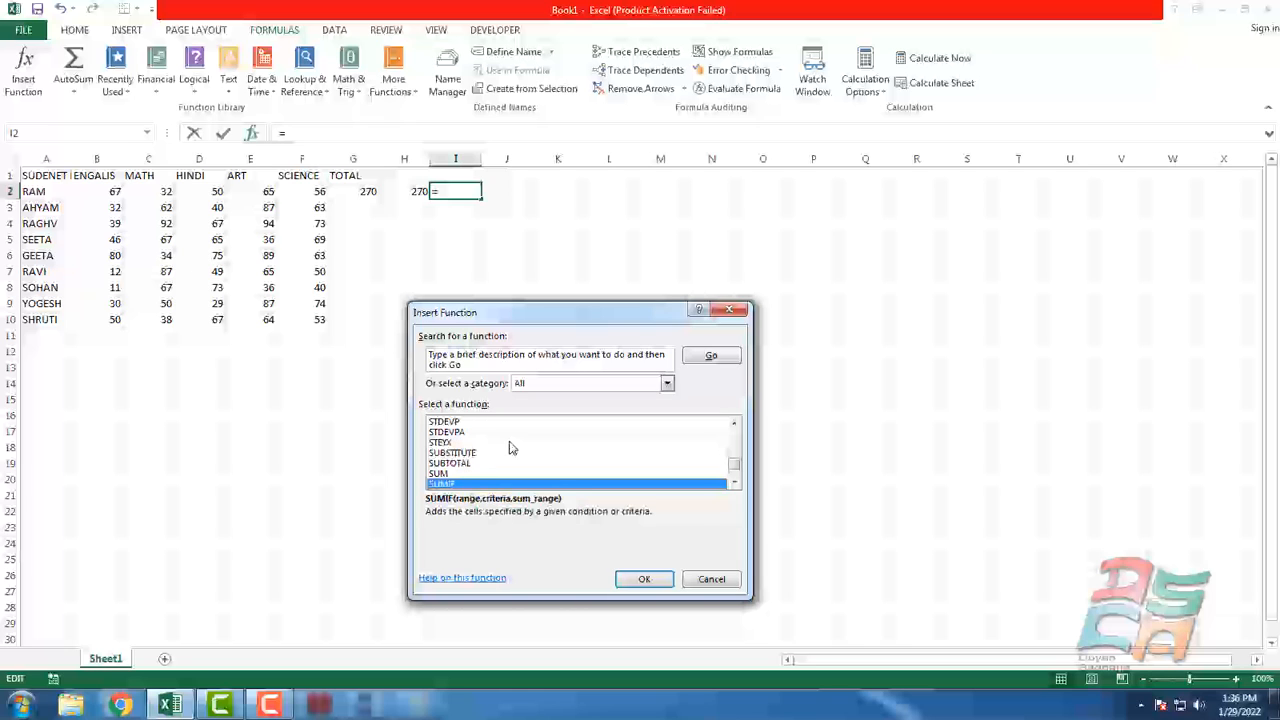
key(u)
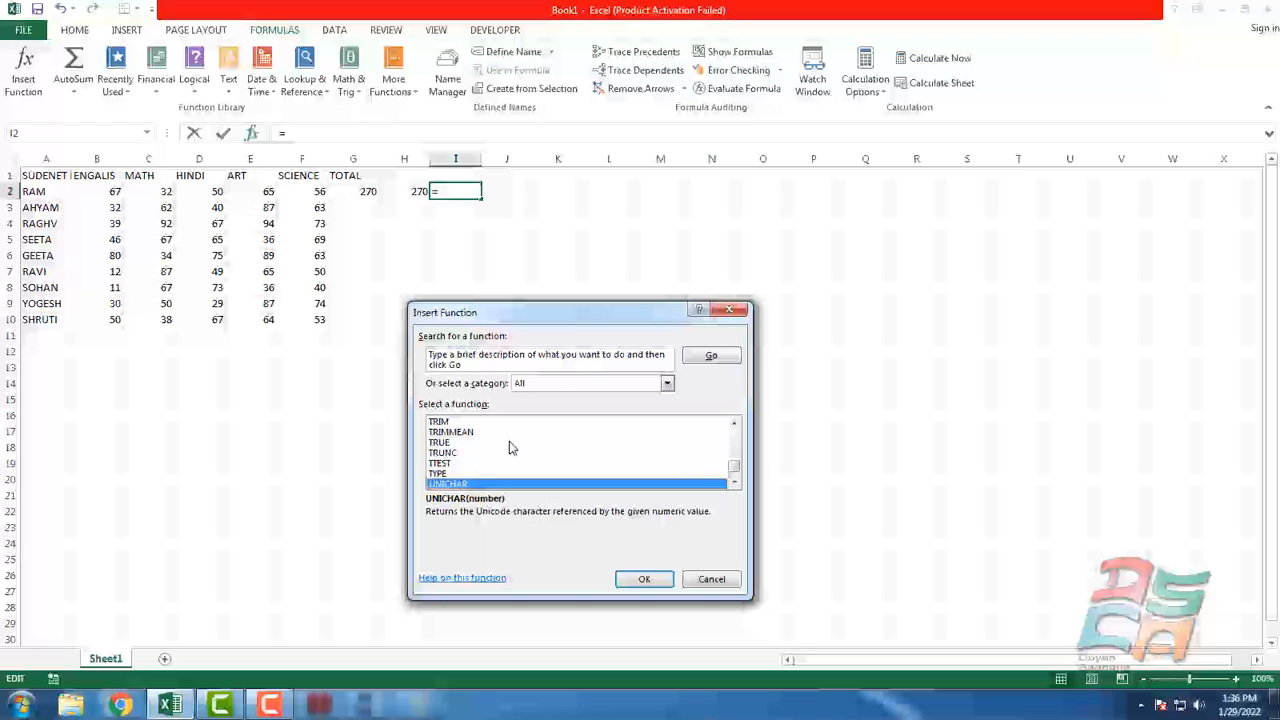
key(m)
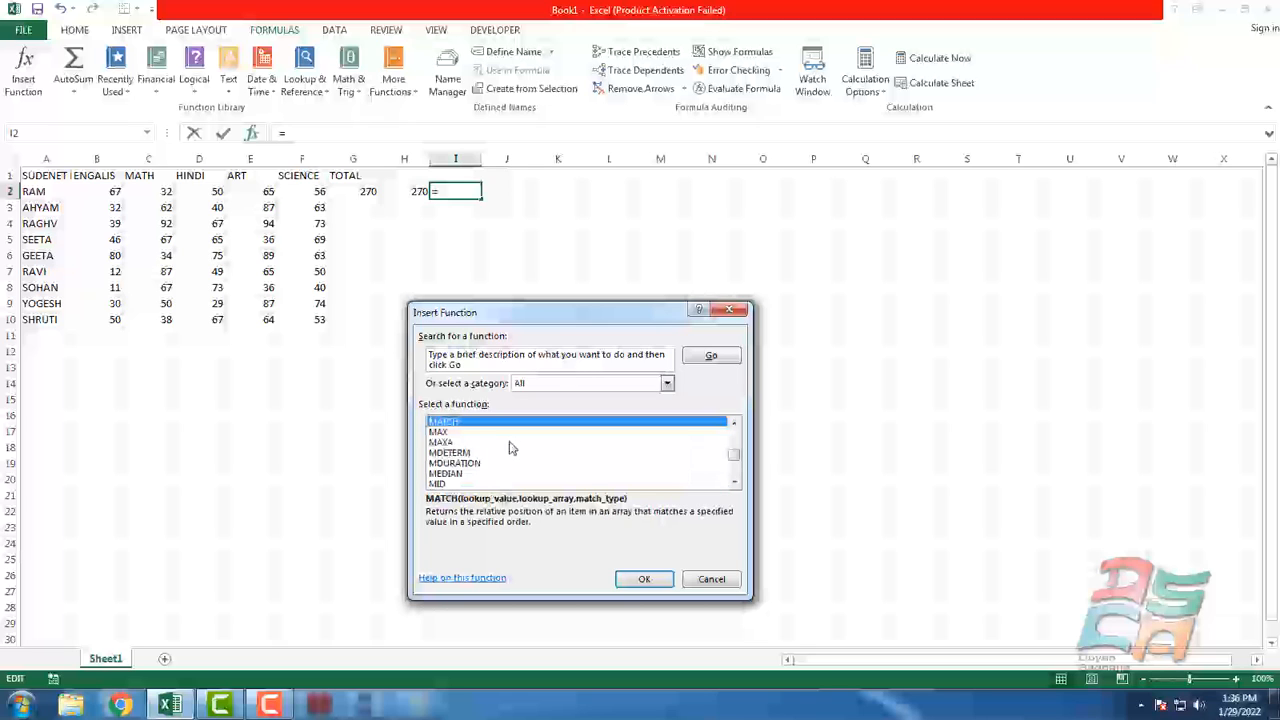
key(s)
key(u)
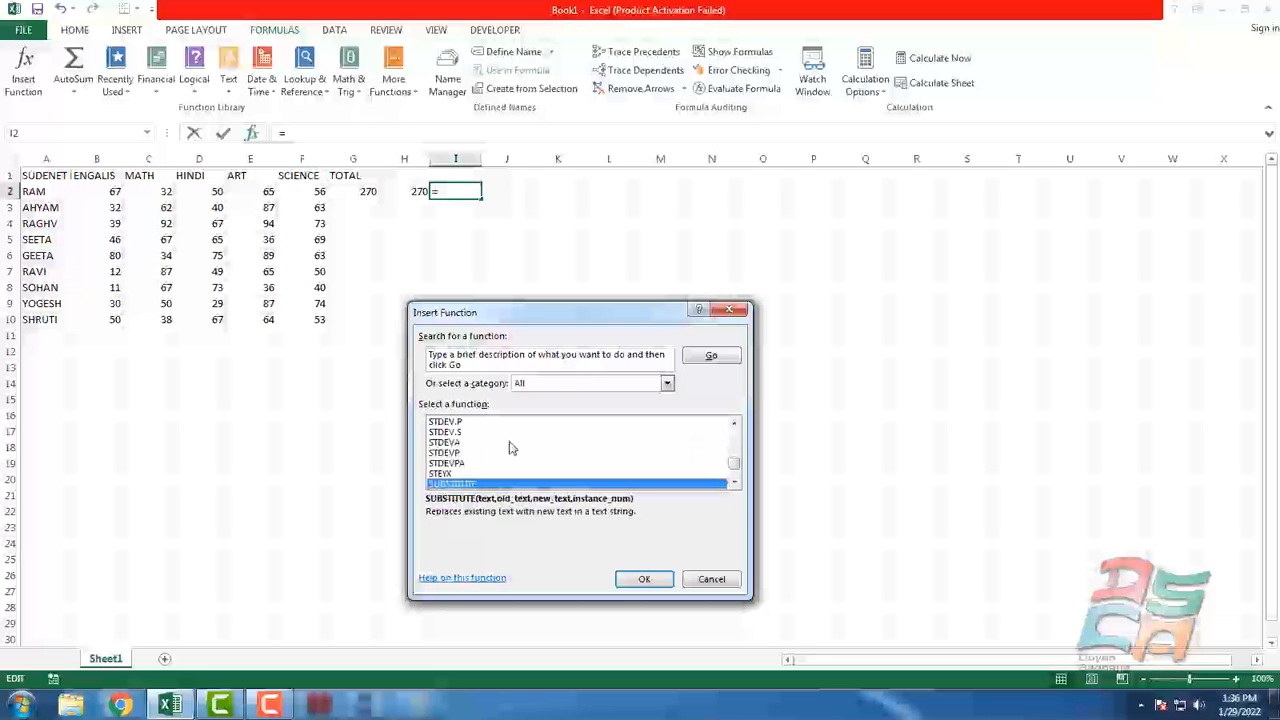
key(m)
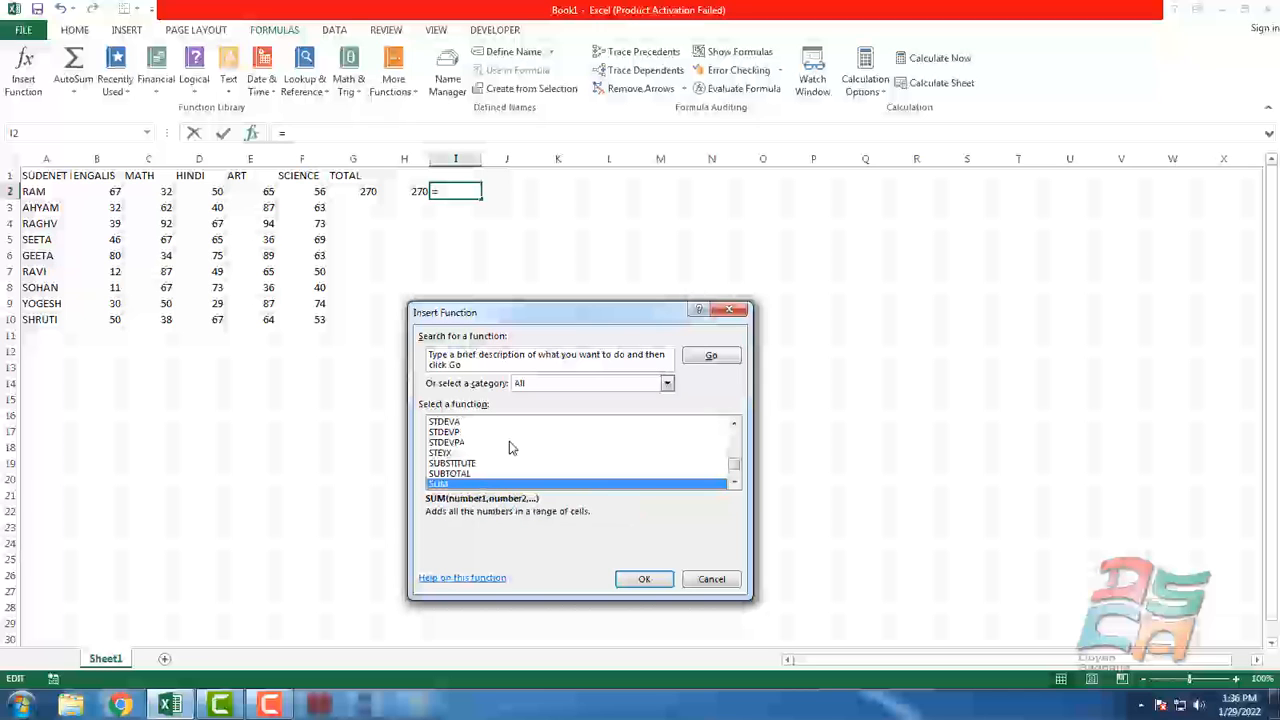
click(644, 579)
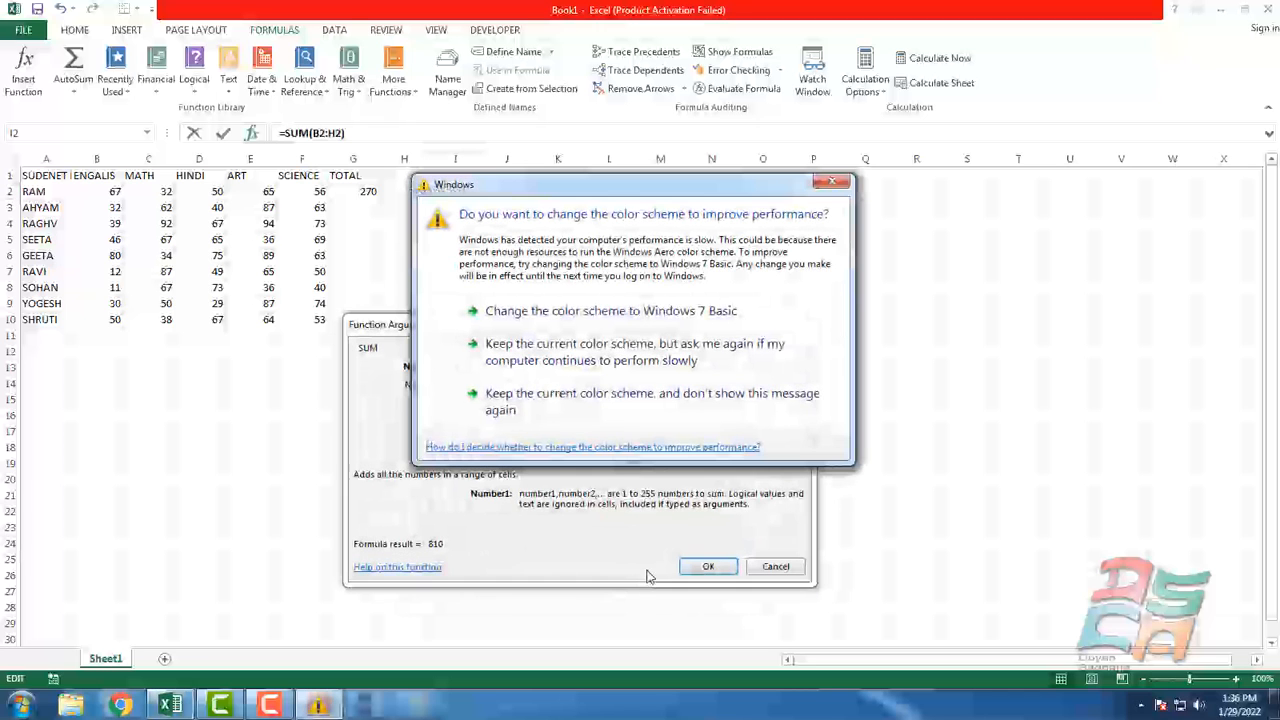
Keep the current Windows color scheme without further messages, and make the SUM in I2 add B2:F2
click(588, 408)
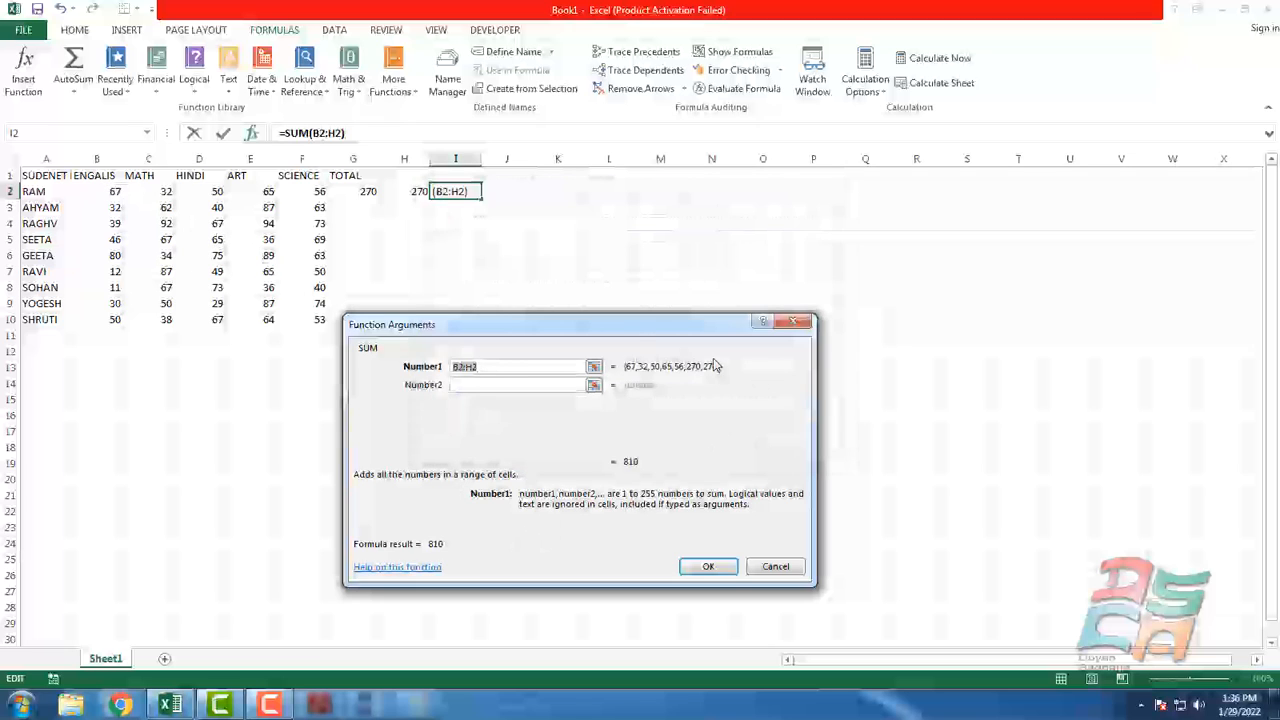
drag(102, 191, 320, 194)
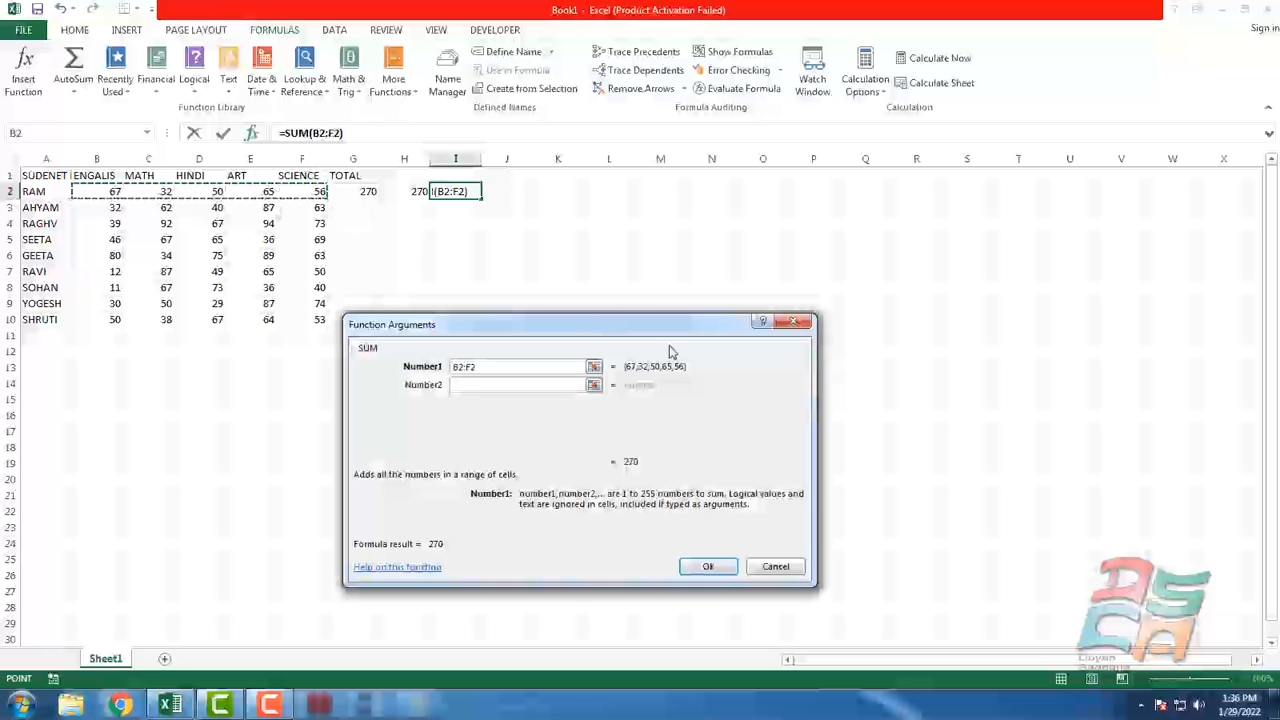
click(708, 567)
click(425, 239)
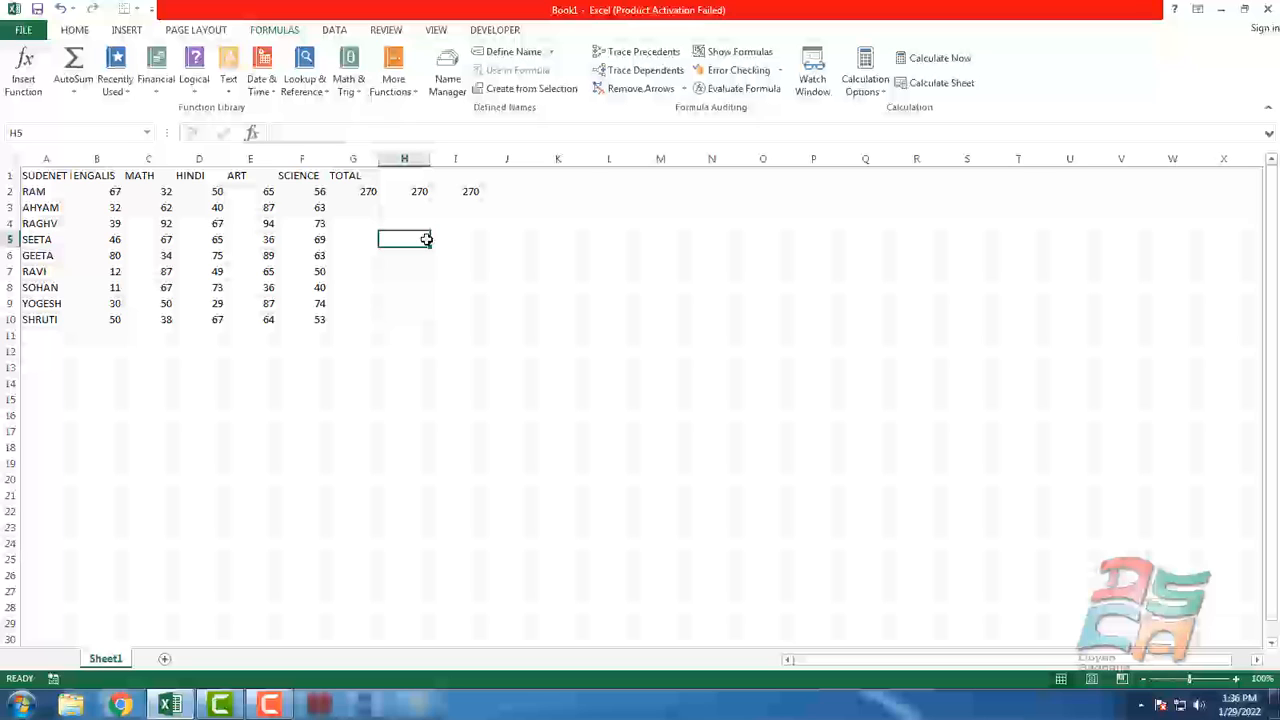
Enter the labels FORMULA in F14 and FUNCTION in F15 below the marks table
click(287, 385)
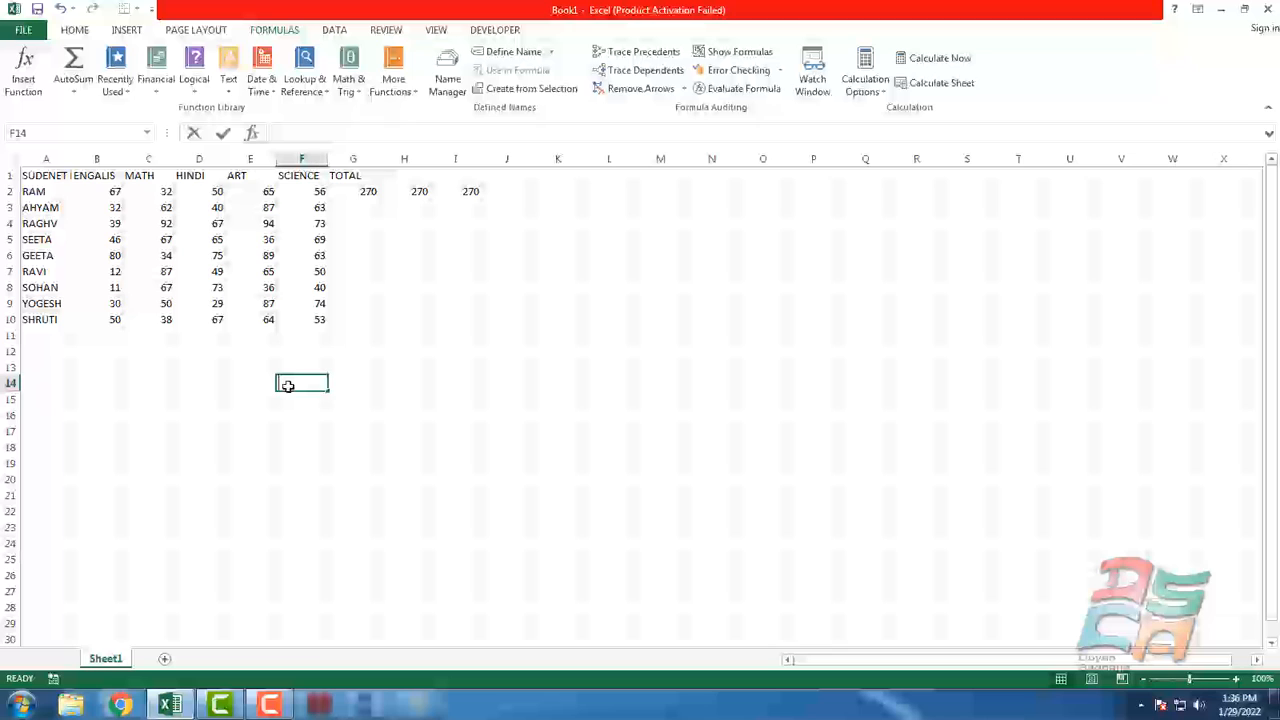
text(FOR)
key(BackSpace)
text(R)
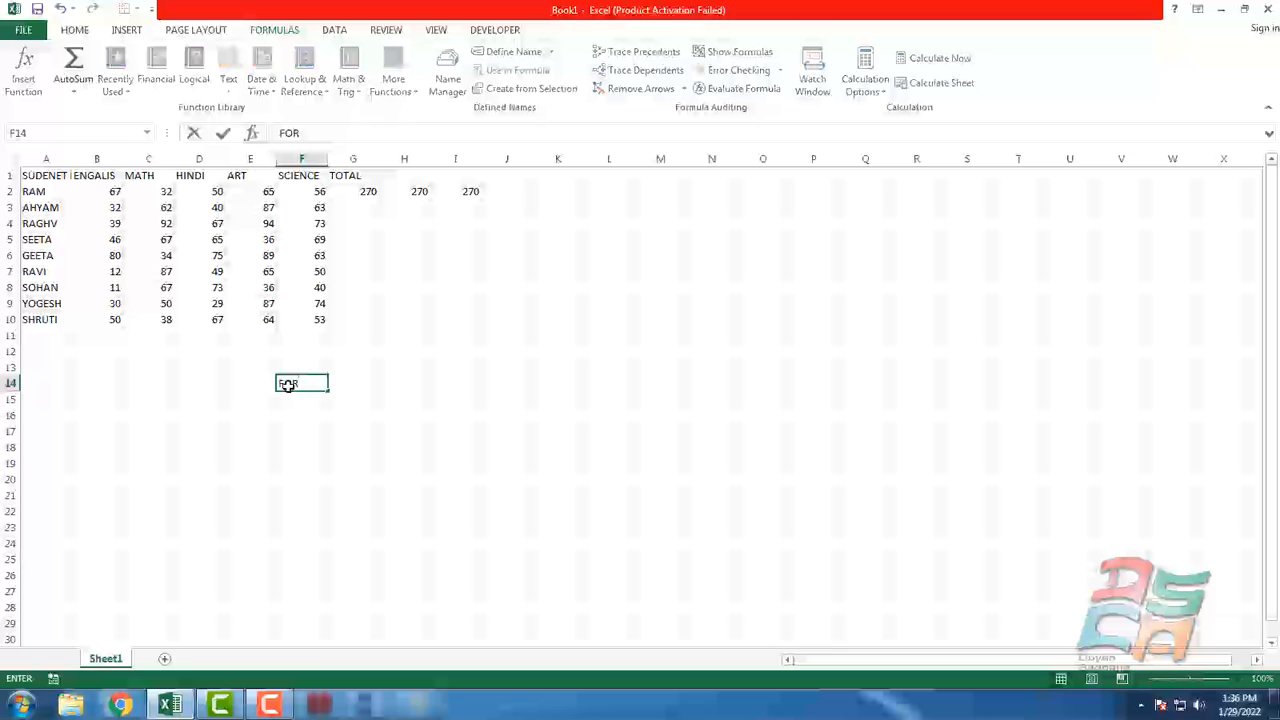
text(M)
key(BackSpace)
text(MULA)
key(Return)
text(FUNC)
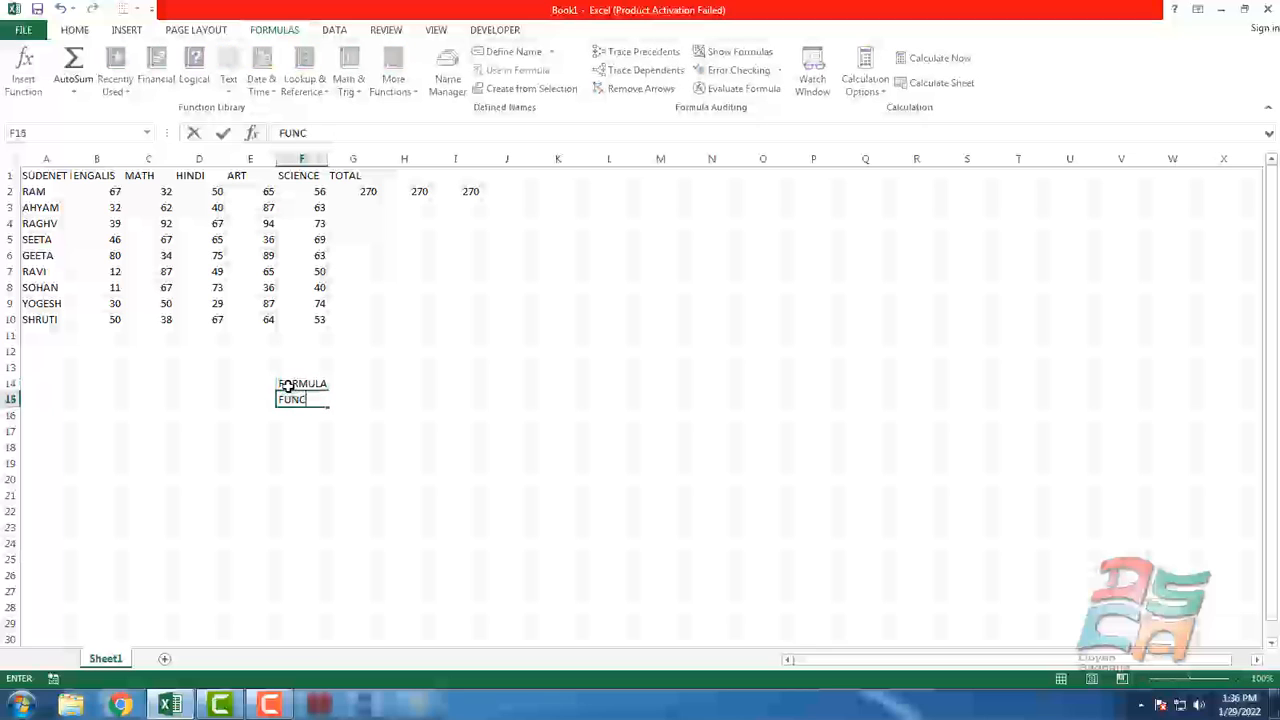
text(TION)
key(Return)
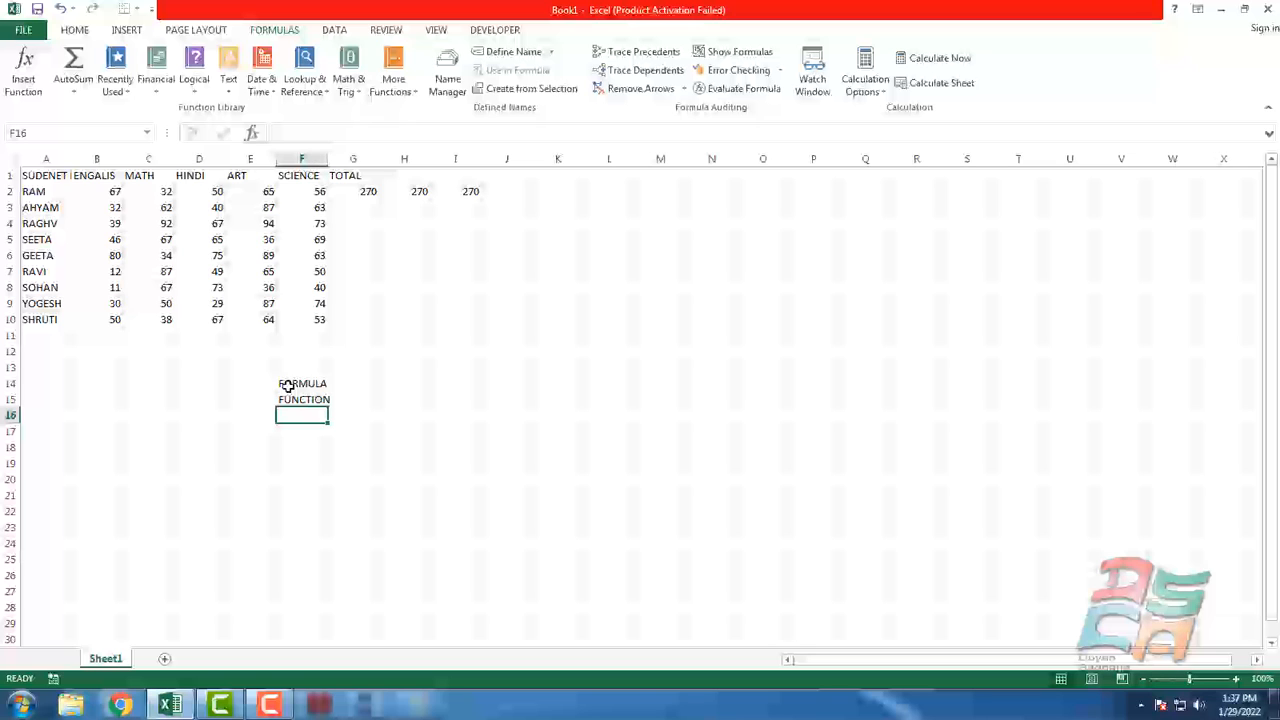
Review the SUM formulas in G2:I2 and enter an AVERAGE function over B2:F2 in cell J2
click(365, 191)
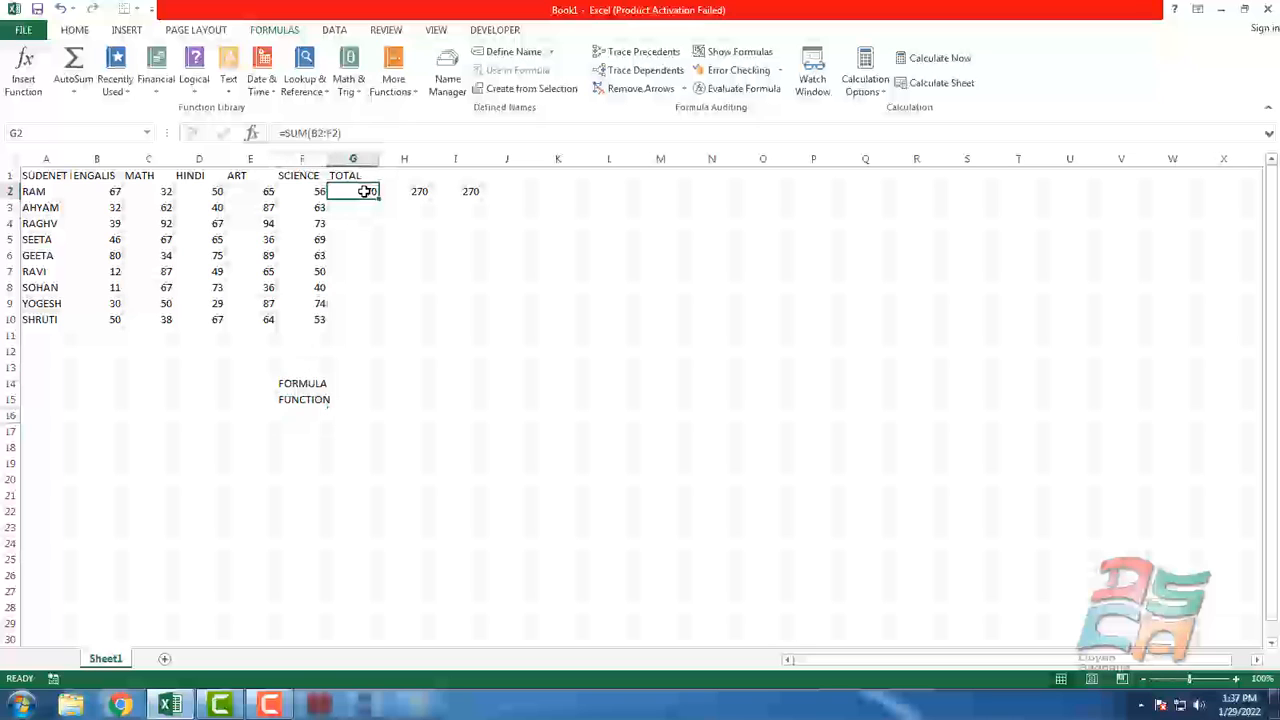
click(414, 190)
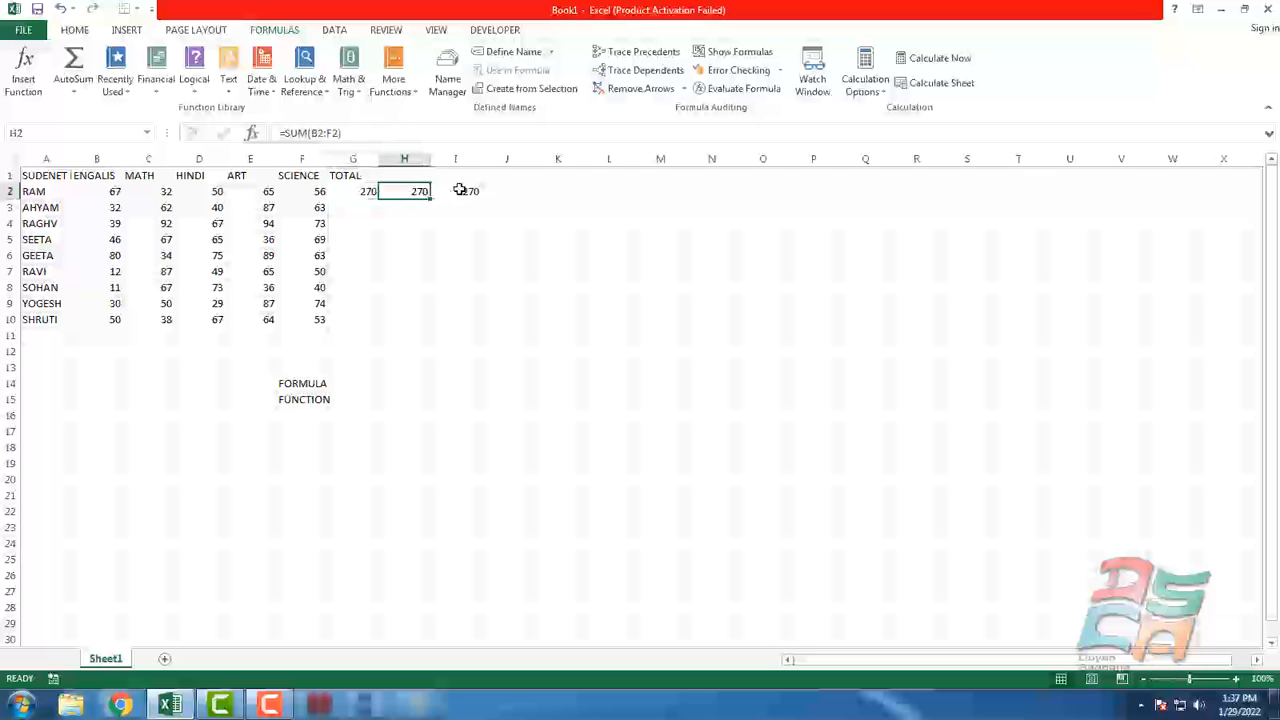
click(459, 191)
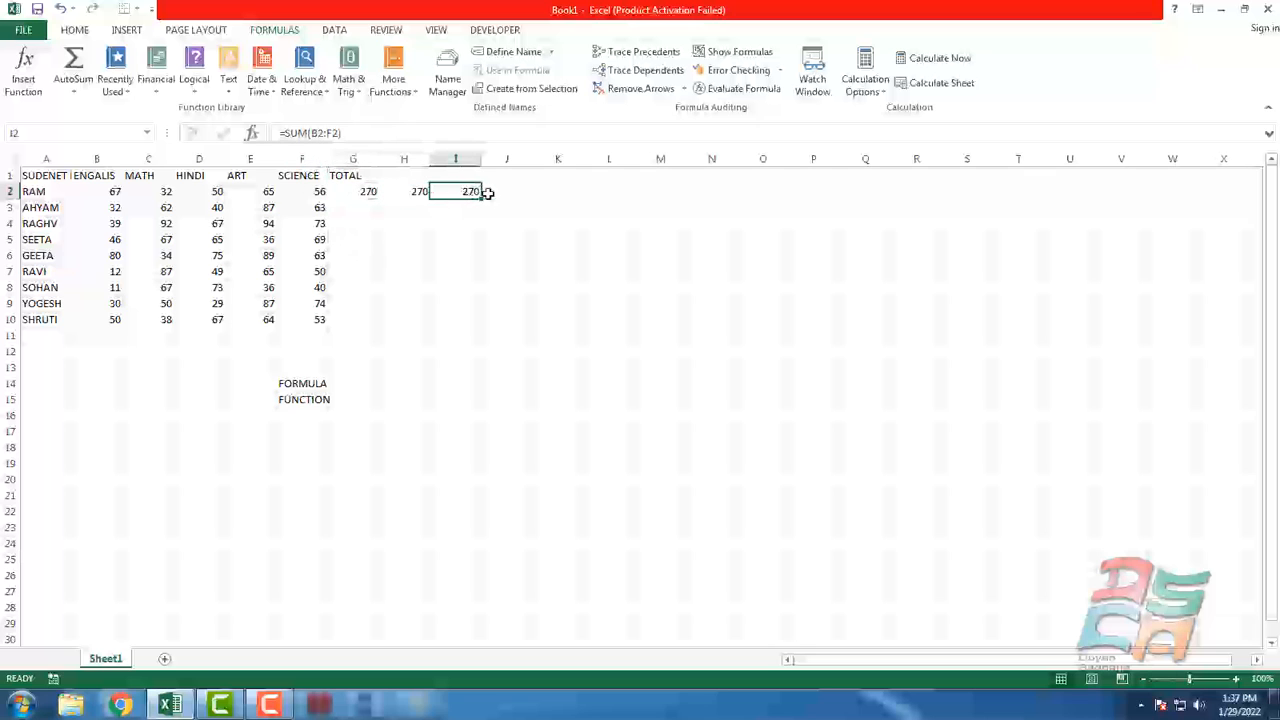
click(507, 191)
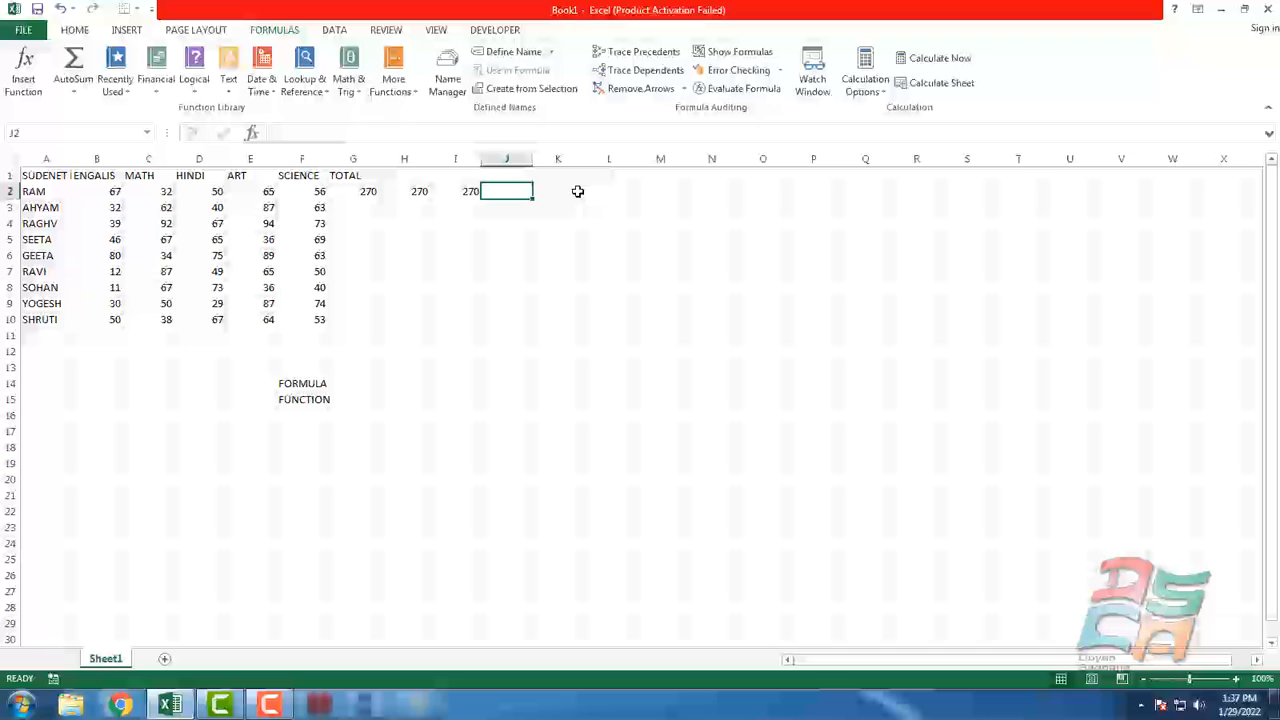
text(=)
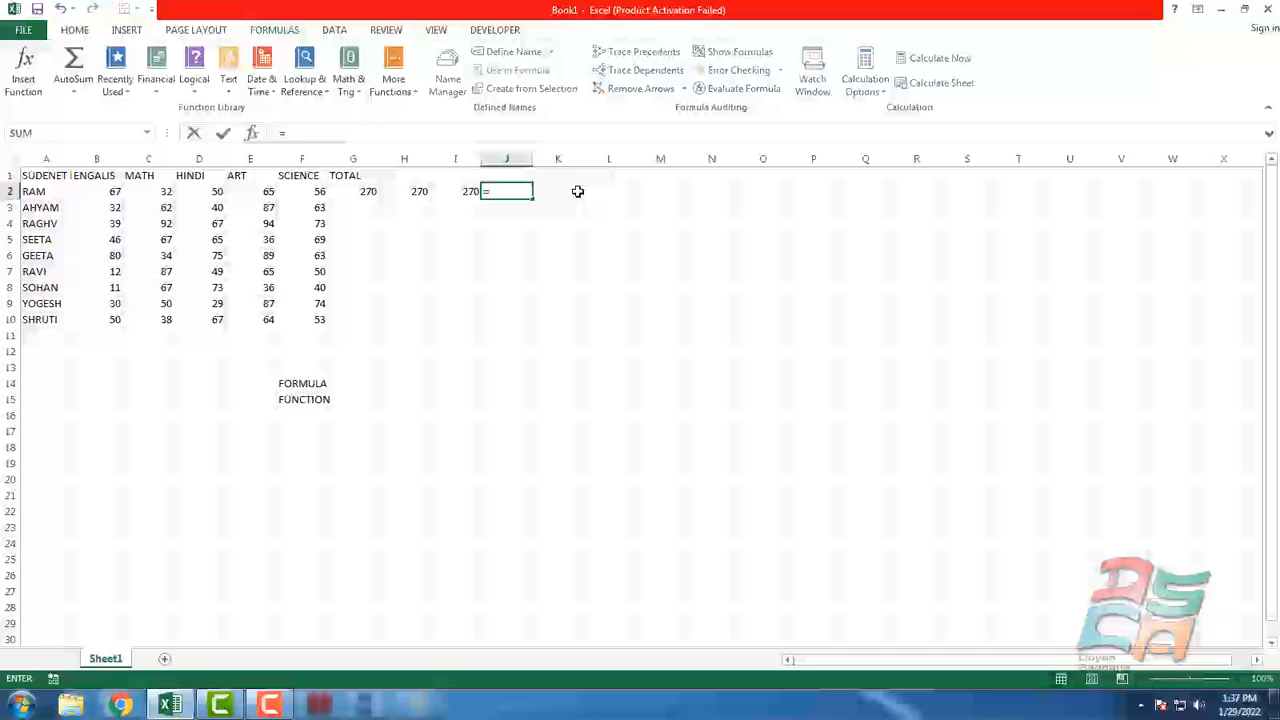
text(AVERA)
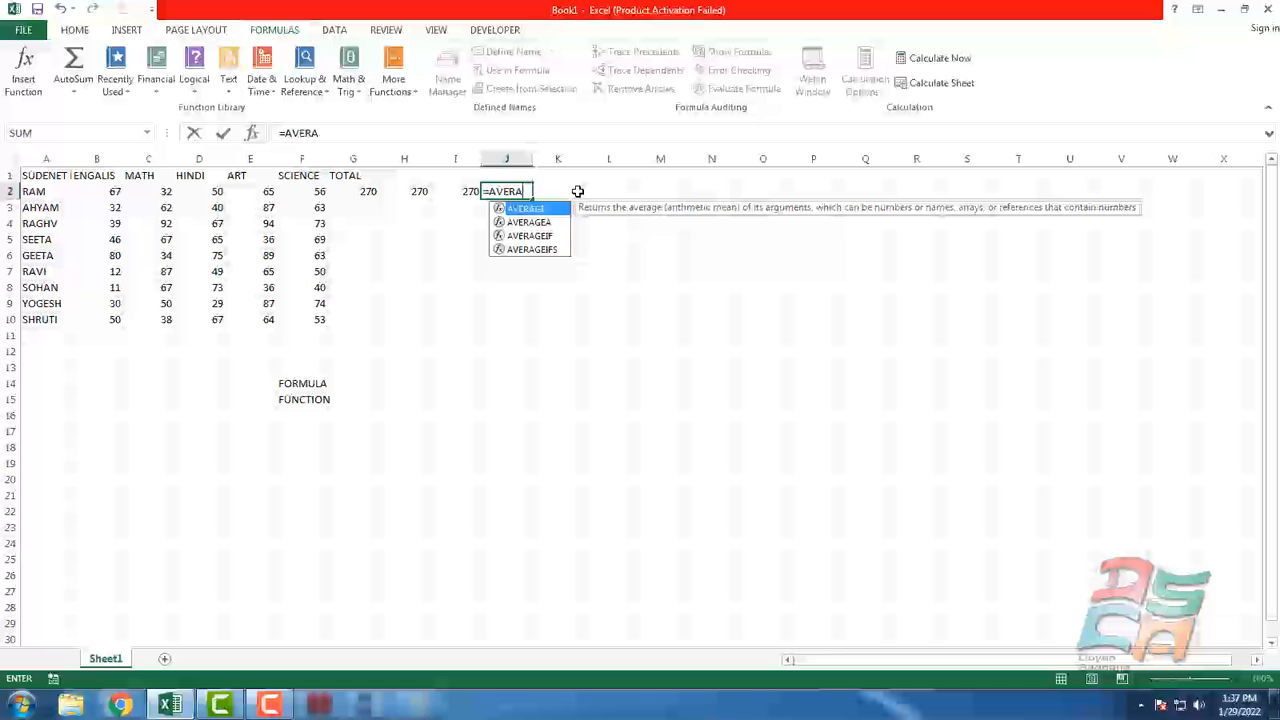
key(Tab)
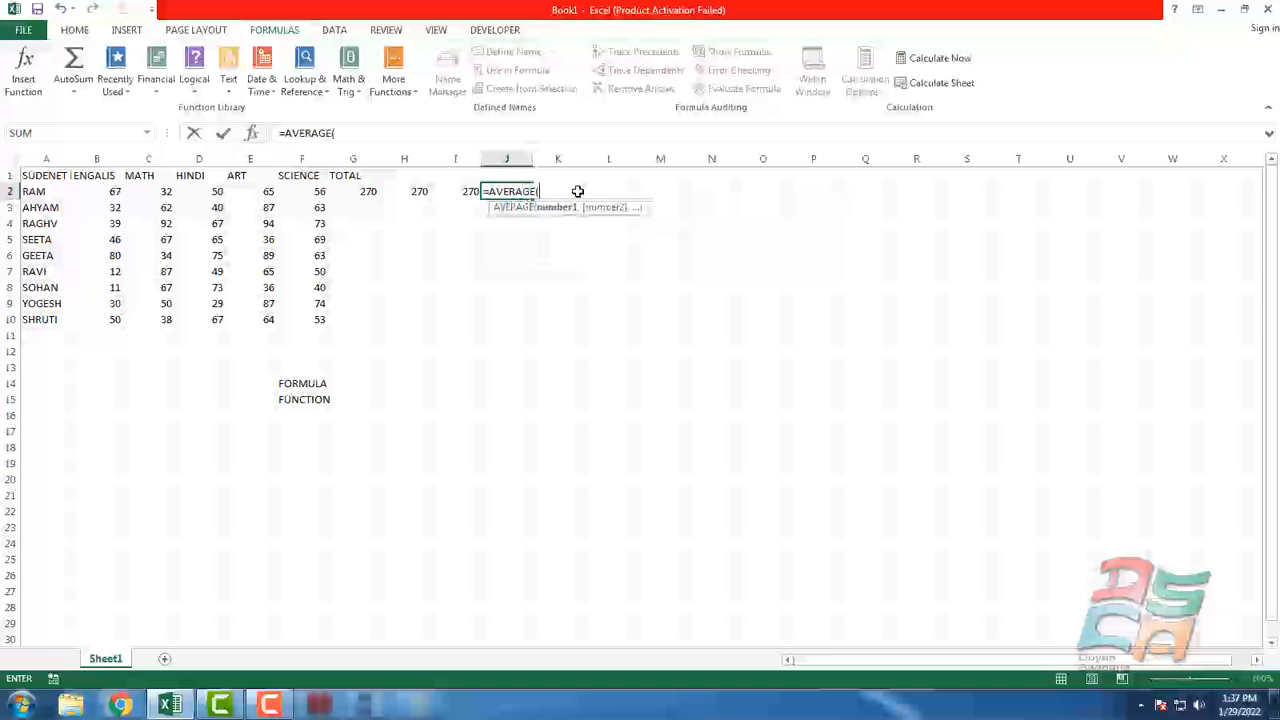
drag(105, 190, 307, 194)
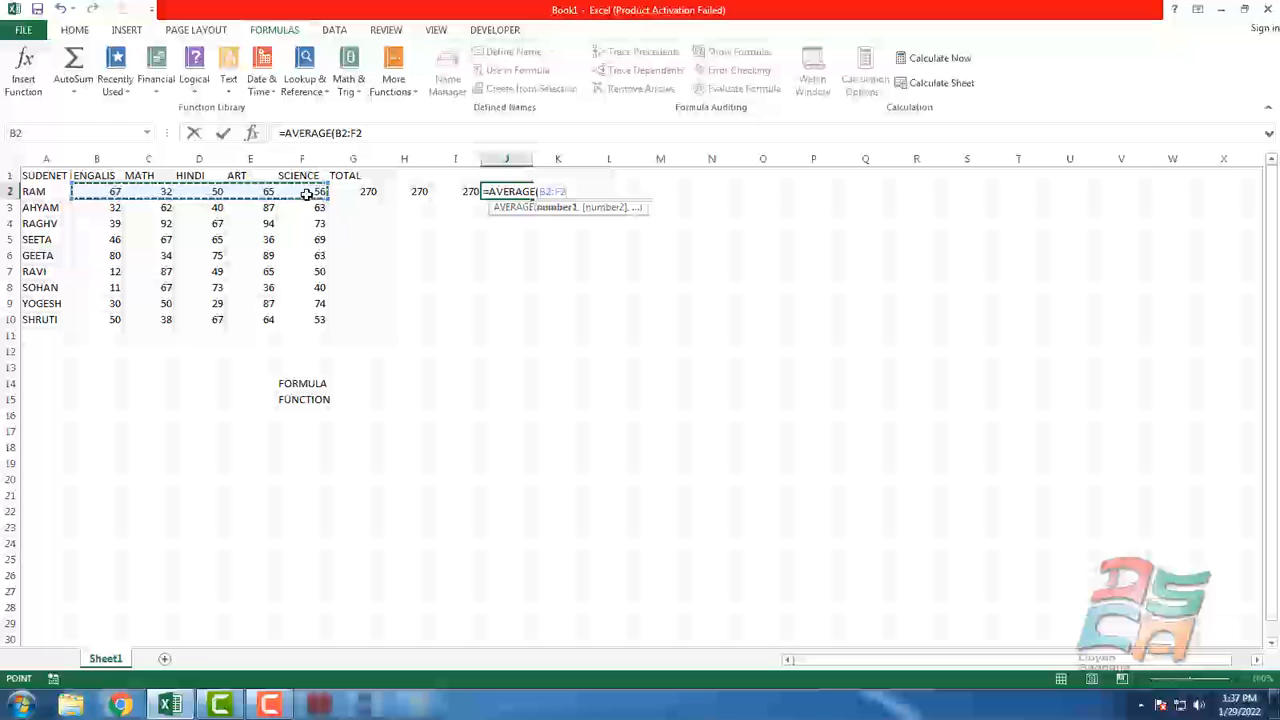
key(Return)
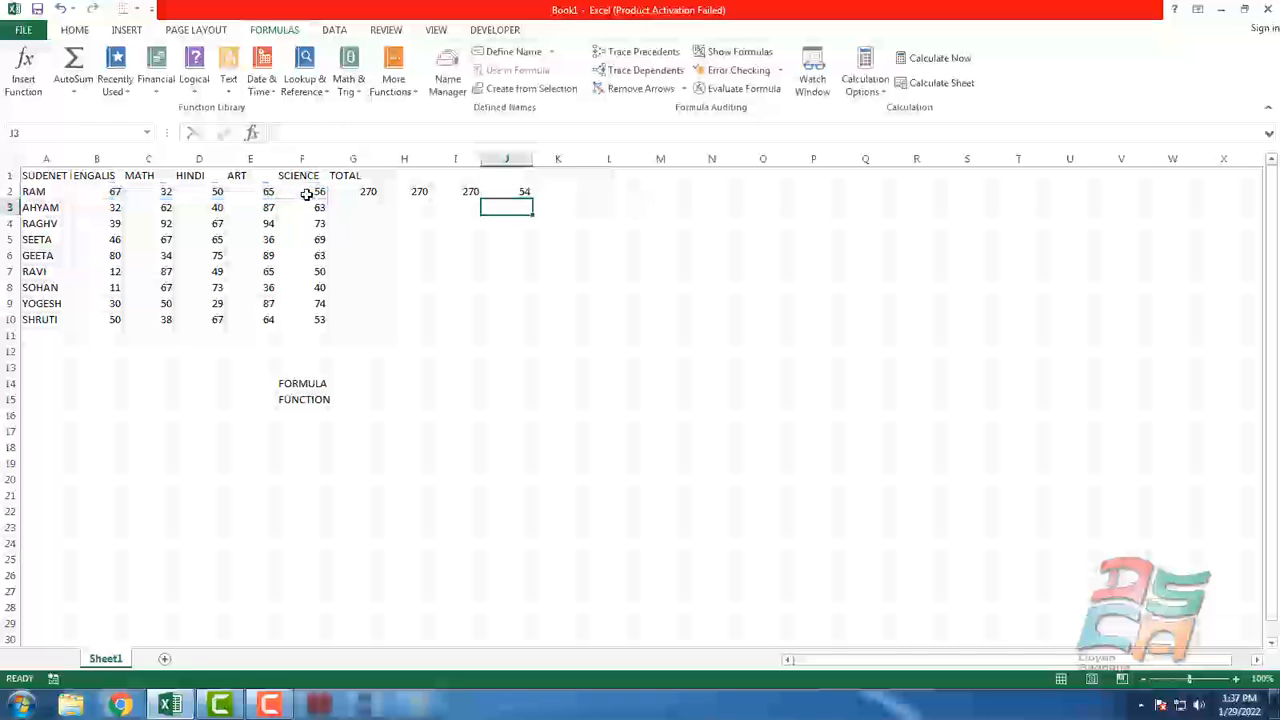
Compare the function formulas in H2:J2, and widen column F slightly to fit the FUNCTION label
key(Up)
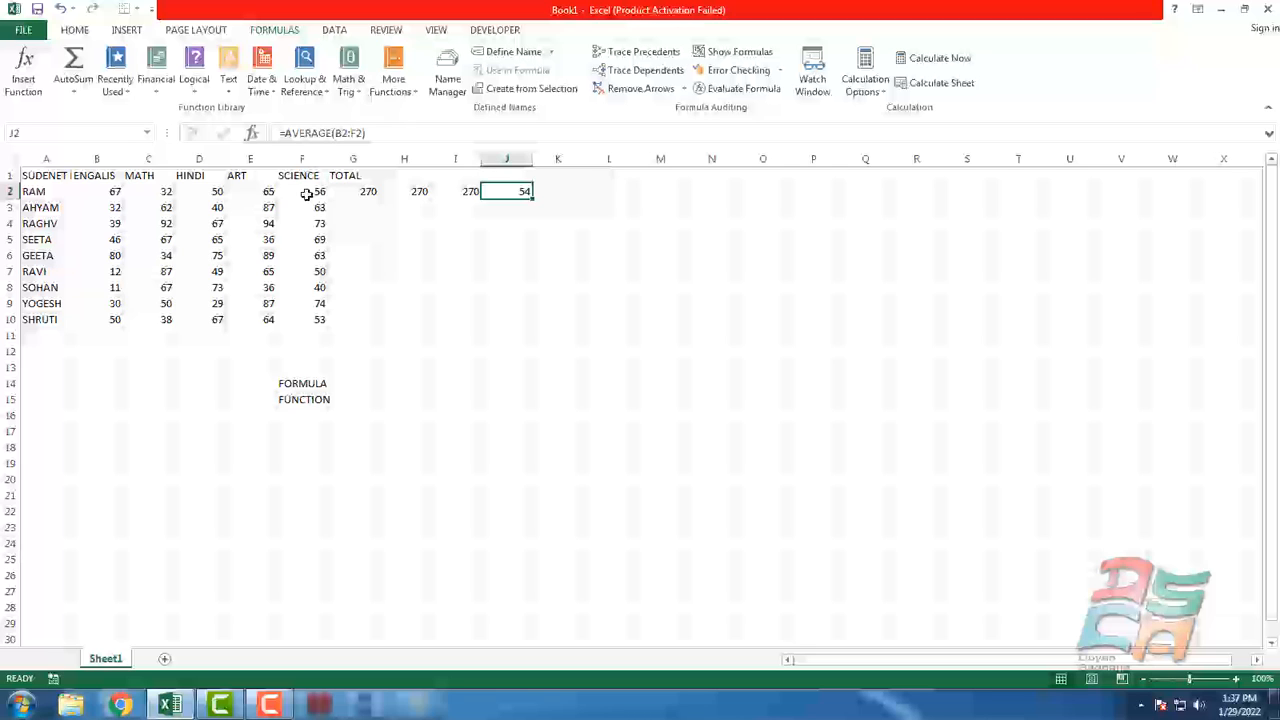
key(Left)
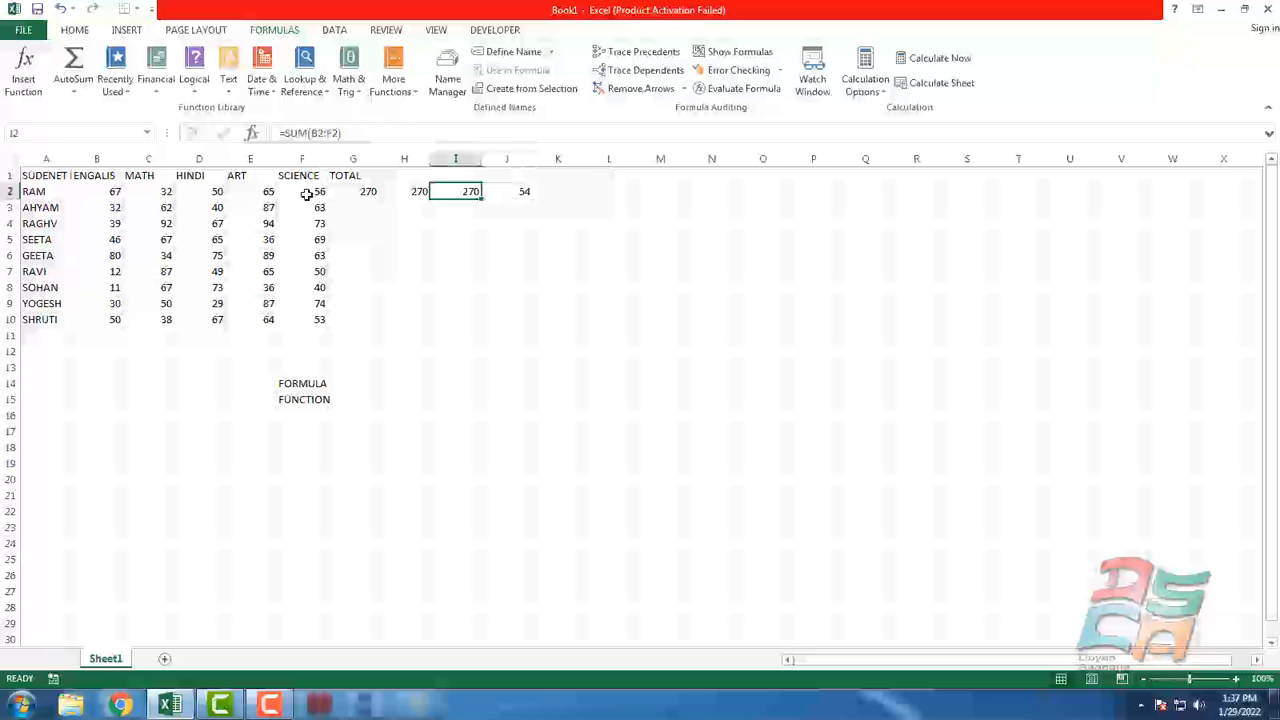
key(Left)
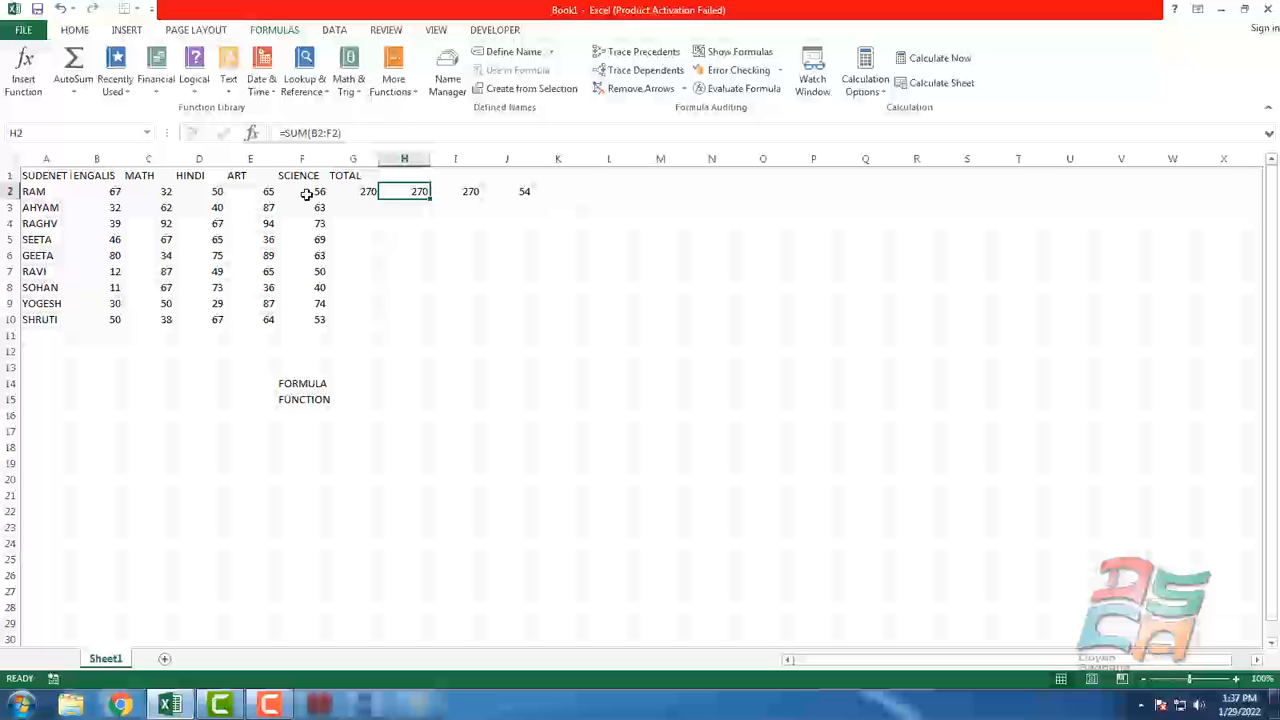
key(Right)
key(Right)
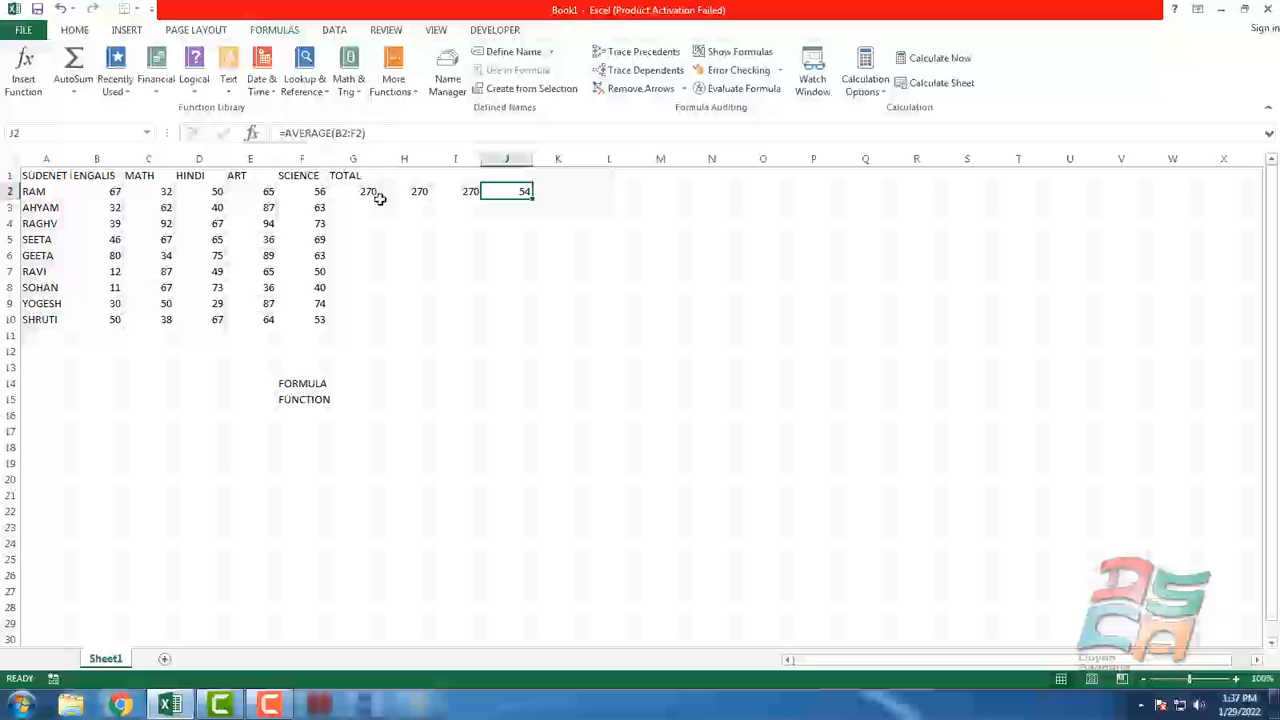
click(303, 401)
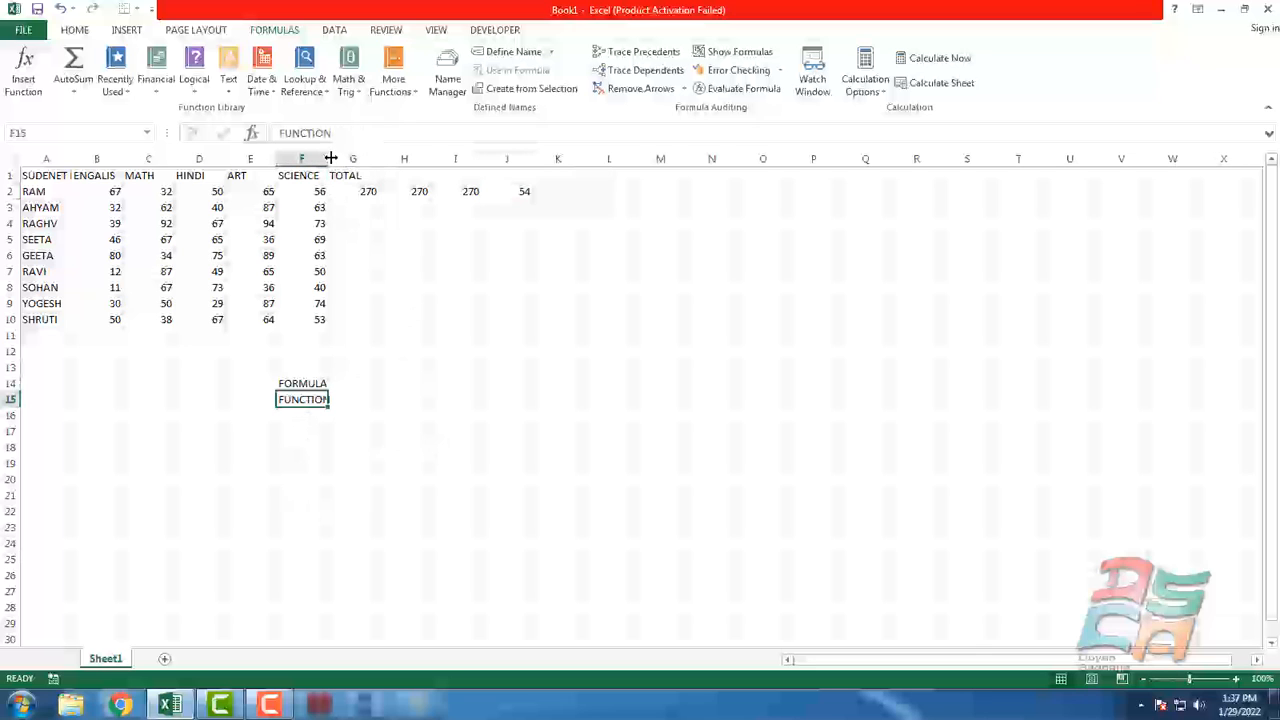
drag(327, 158, 337, 158)
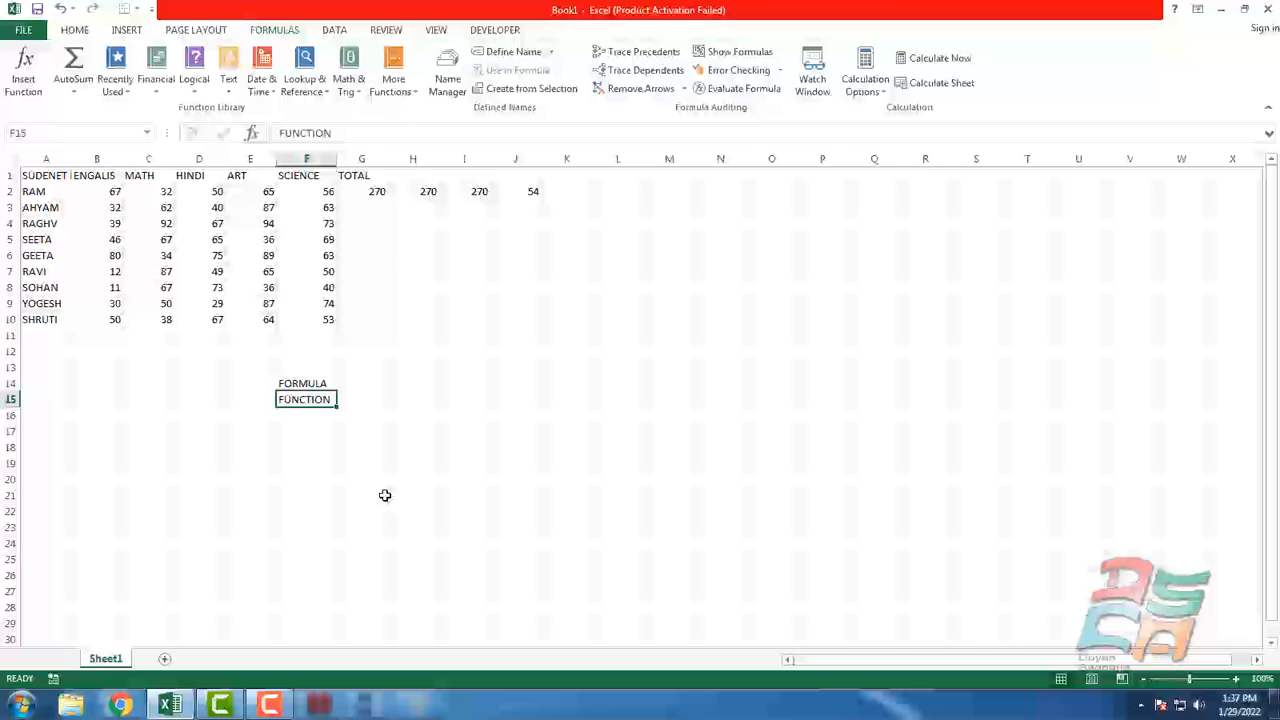
Total the first student's marks in K2 with the handwritten formula =B2+C2+D2+E2+F2
click(569, 191)
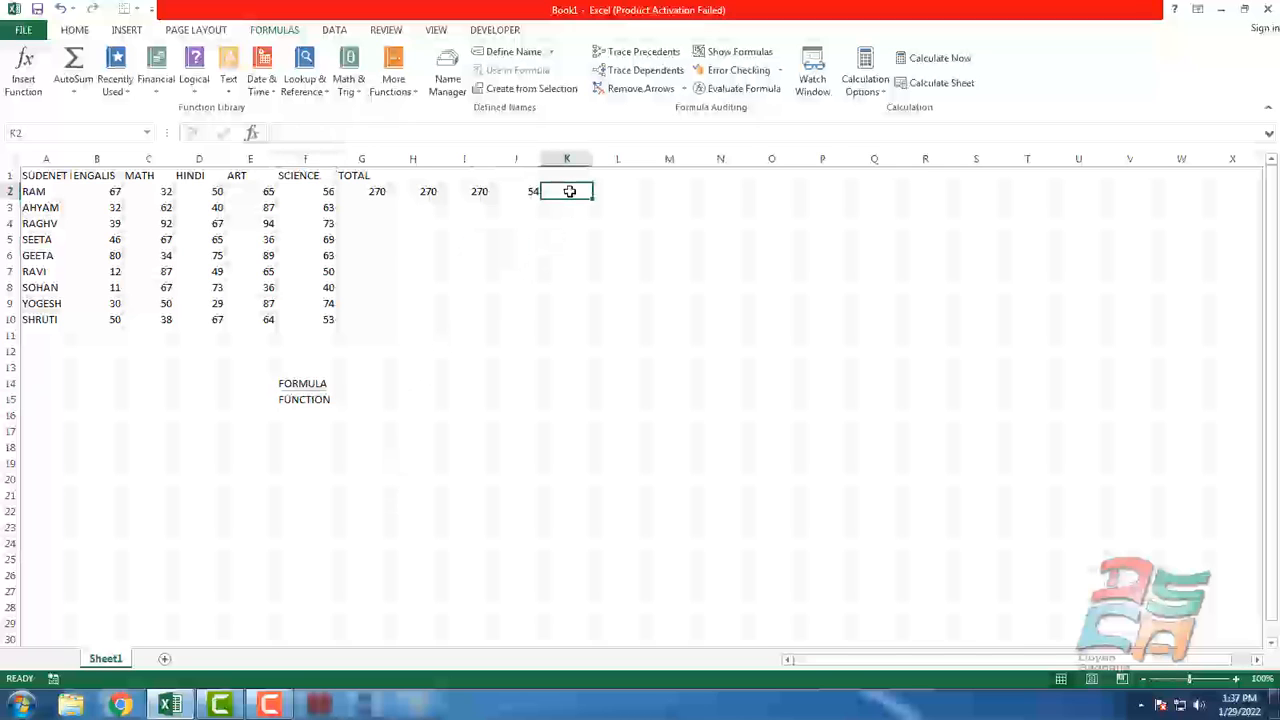
text(=)
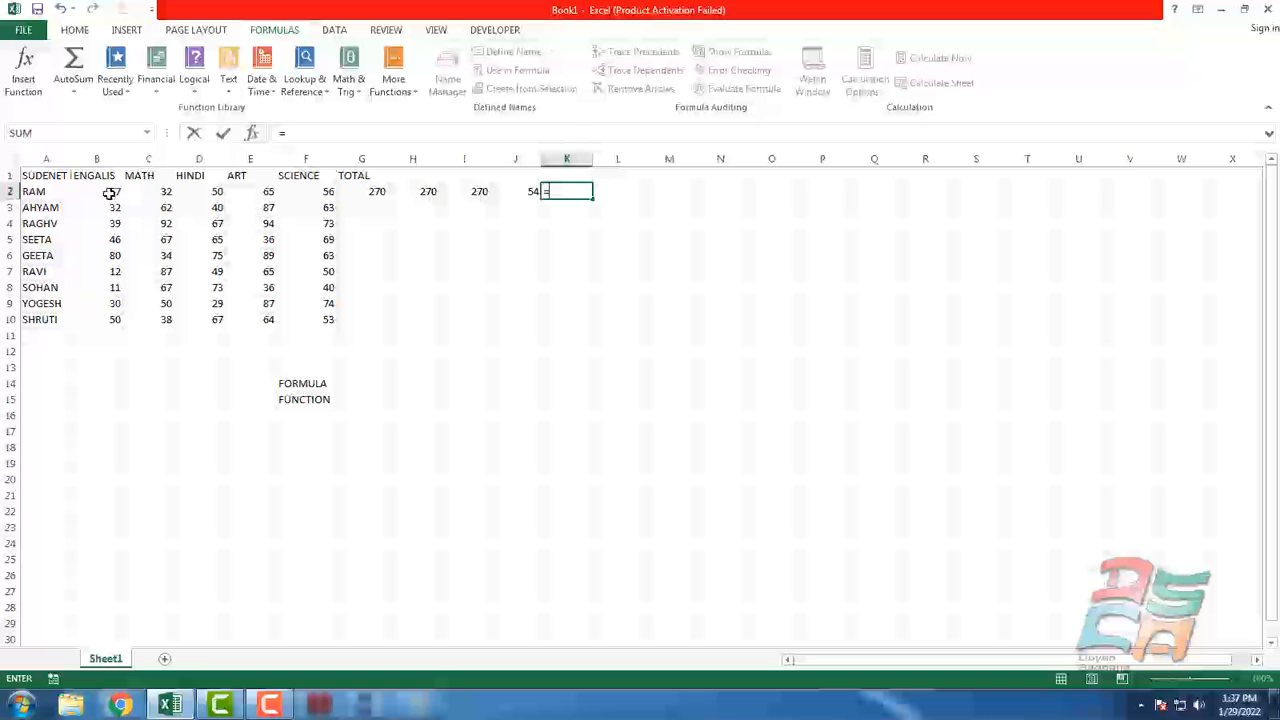
click(108, 194)
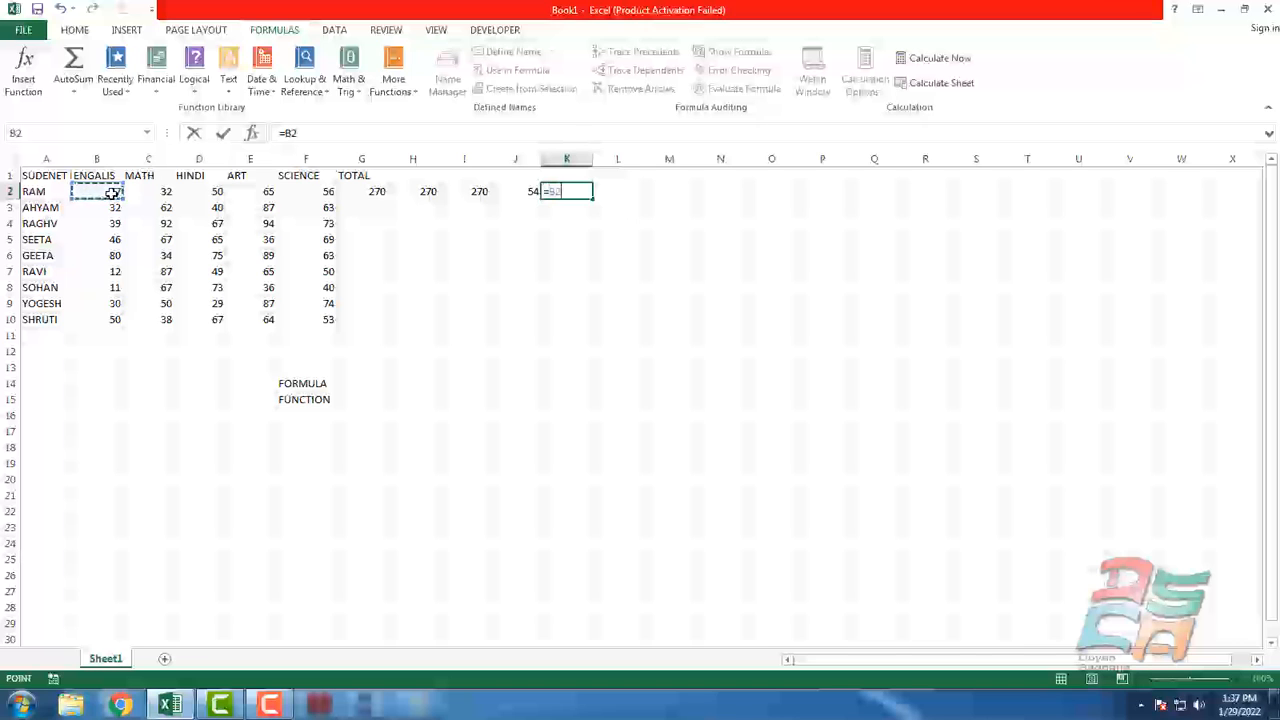
text(+)
click(159, 190)
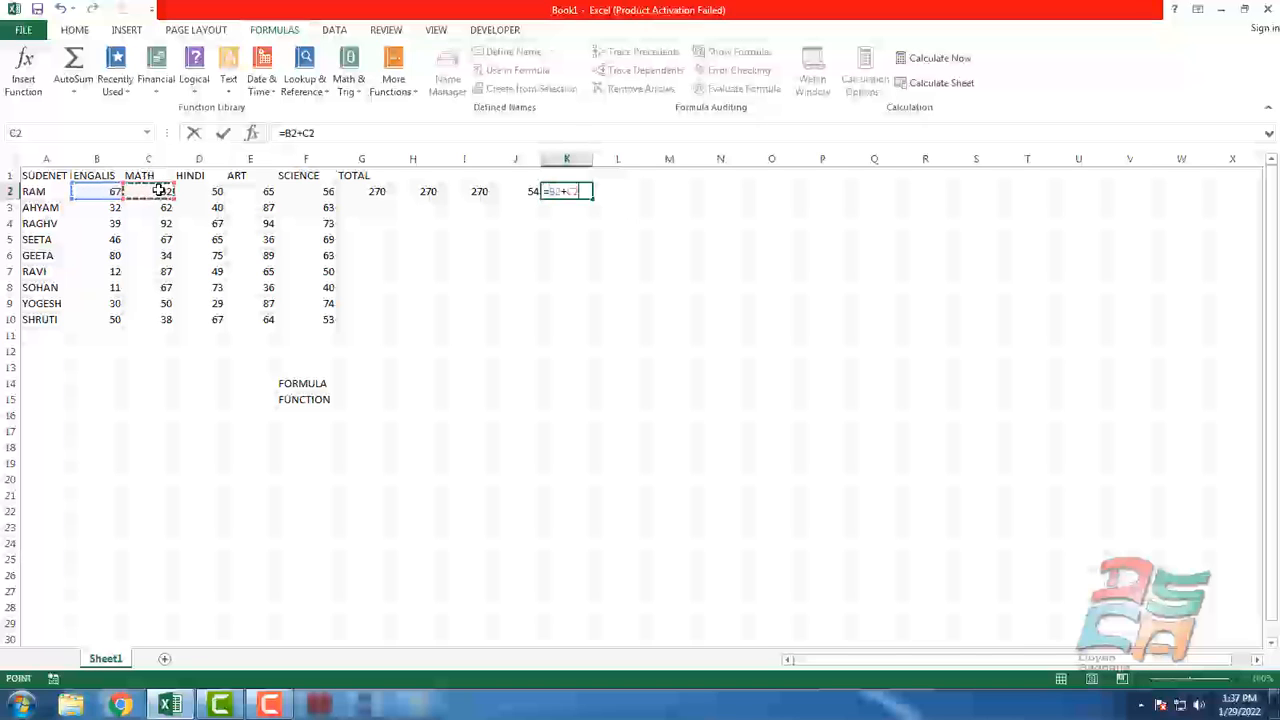
text(+)
click(203, 191)
text(+)
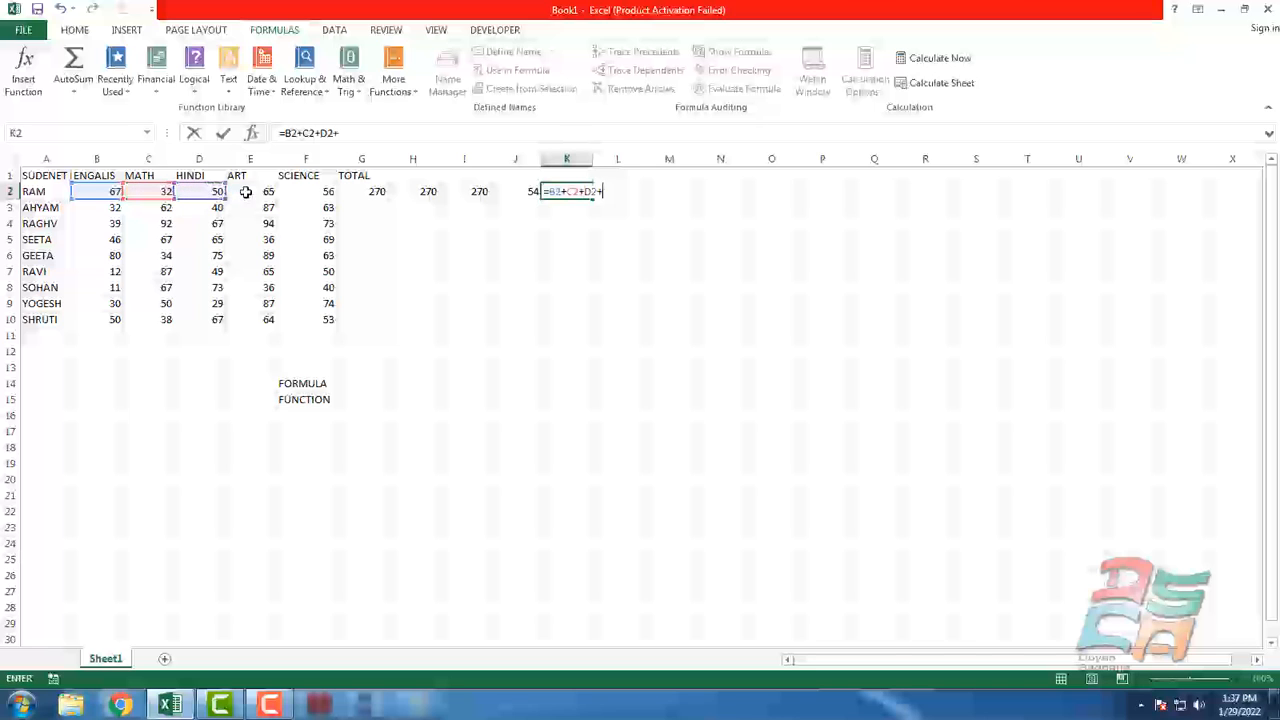
click(252, 191)
text(+)
click(321, 195)
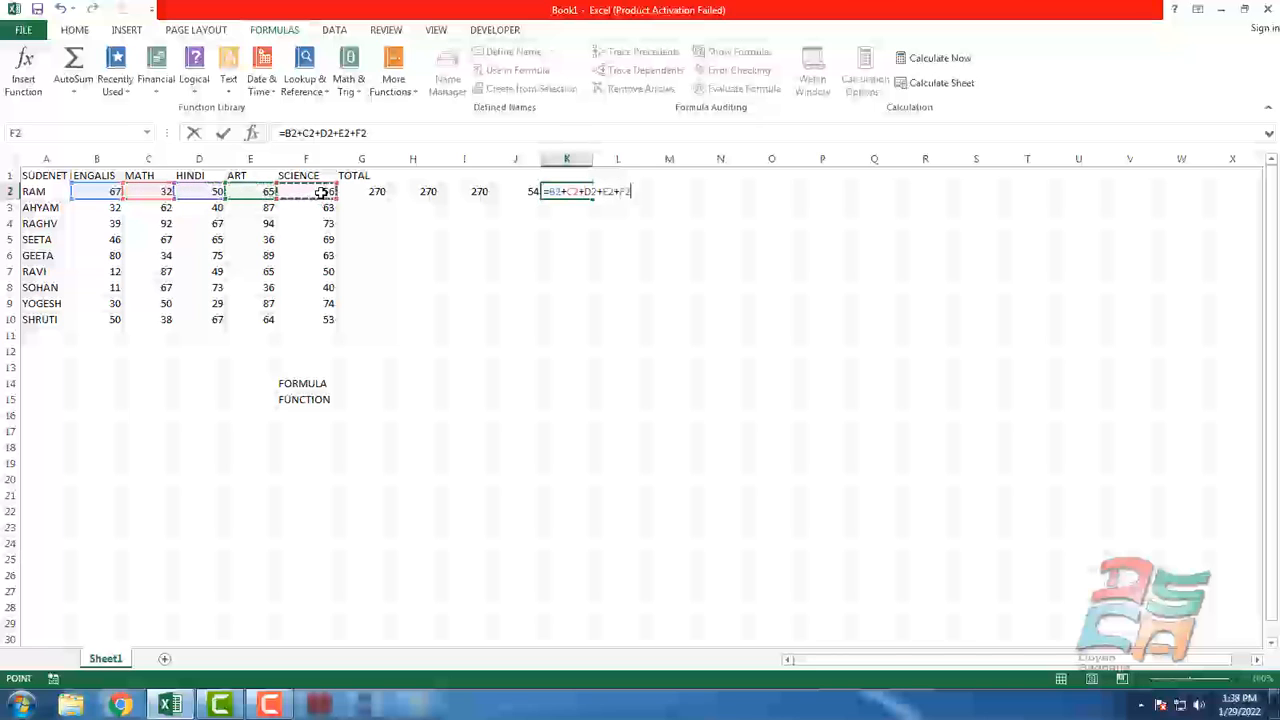
key(Return)
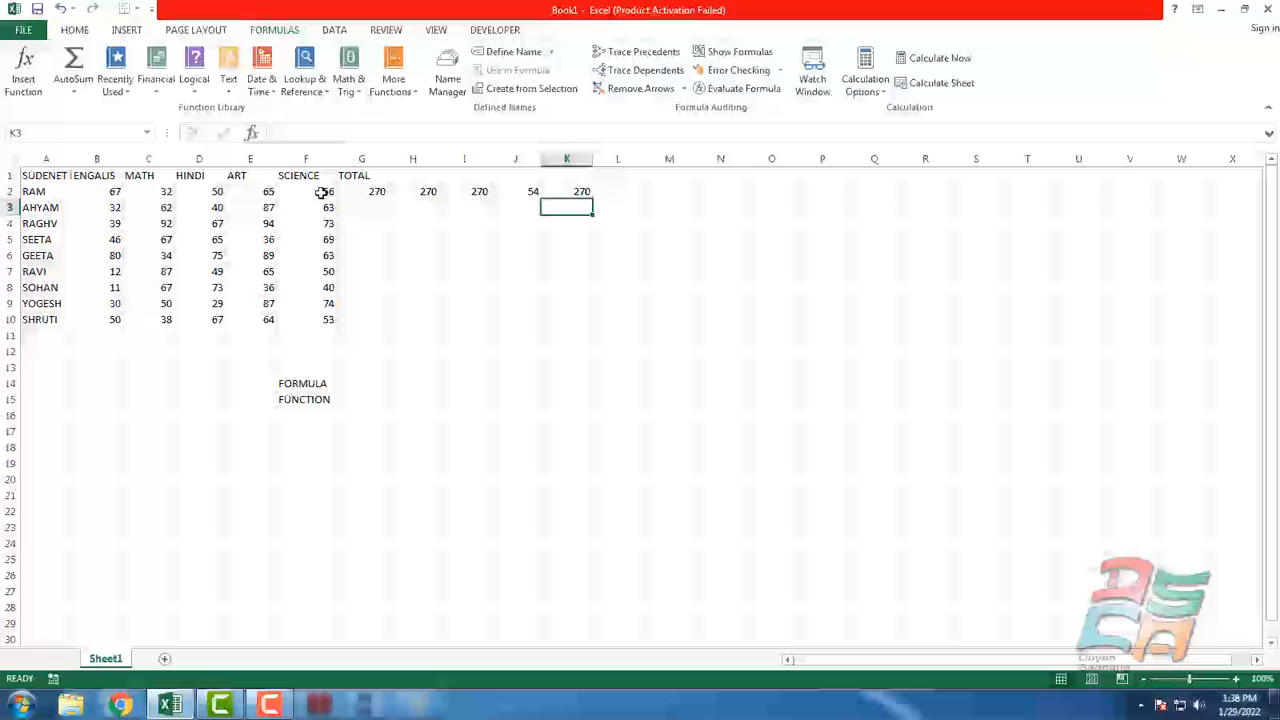
key(Up)
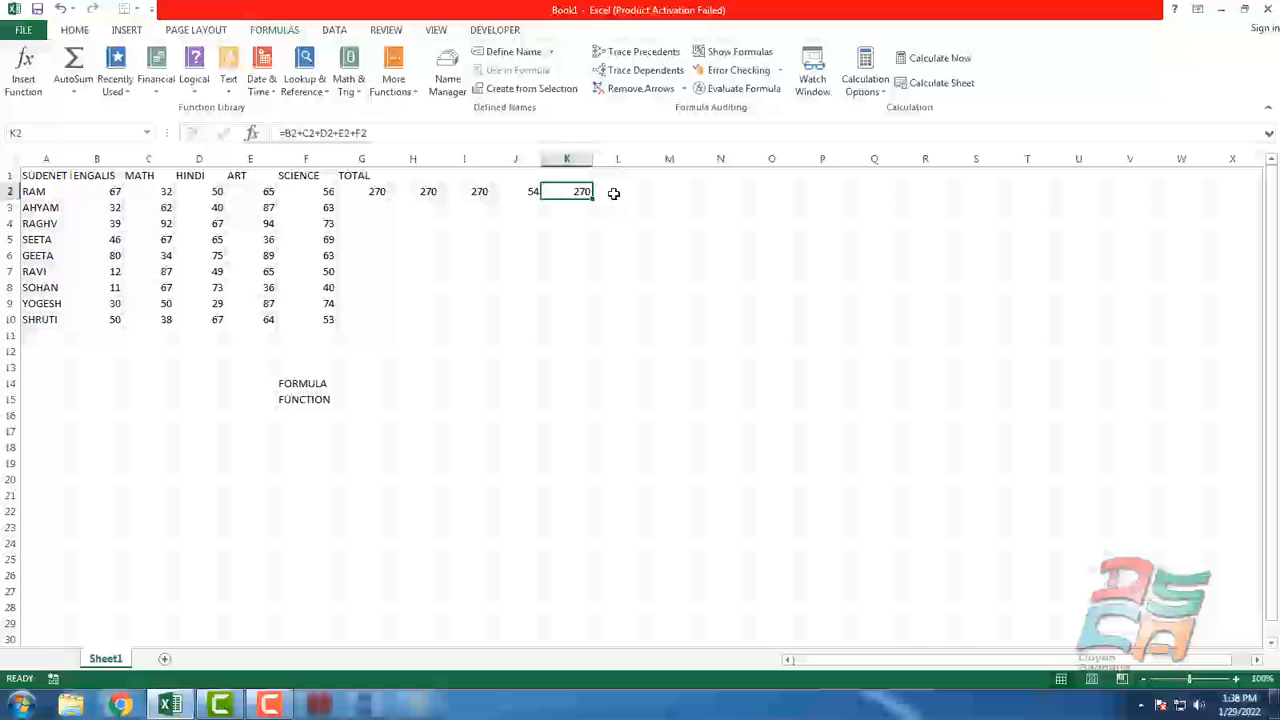
Calculate the first student's percentage in L2 with the formula =G2/500*100
click(613, 193)
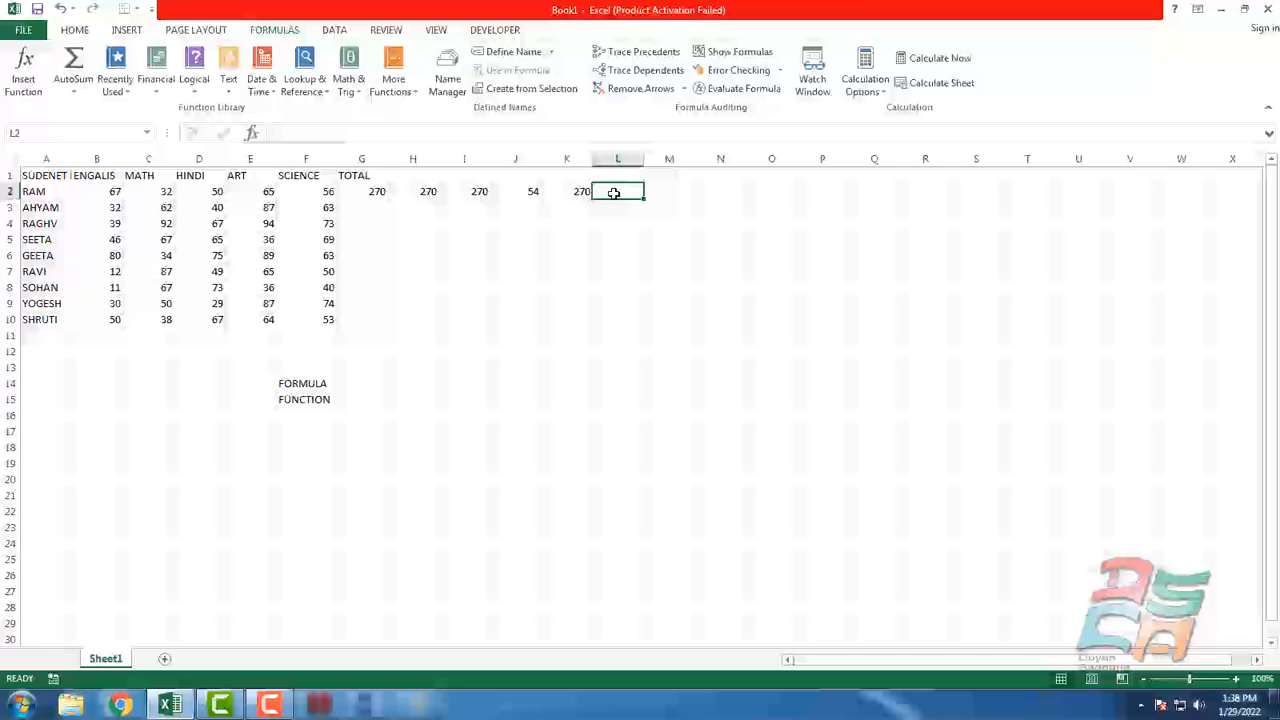
text(=)
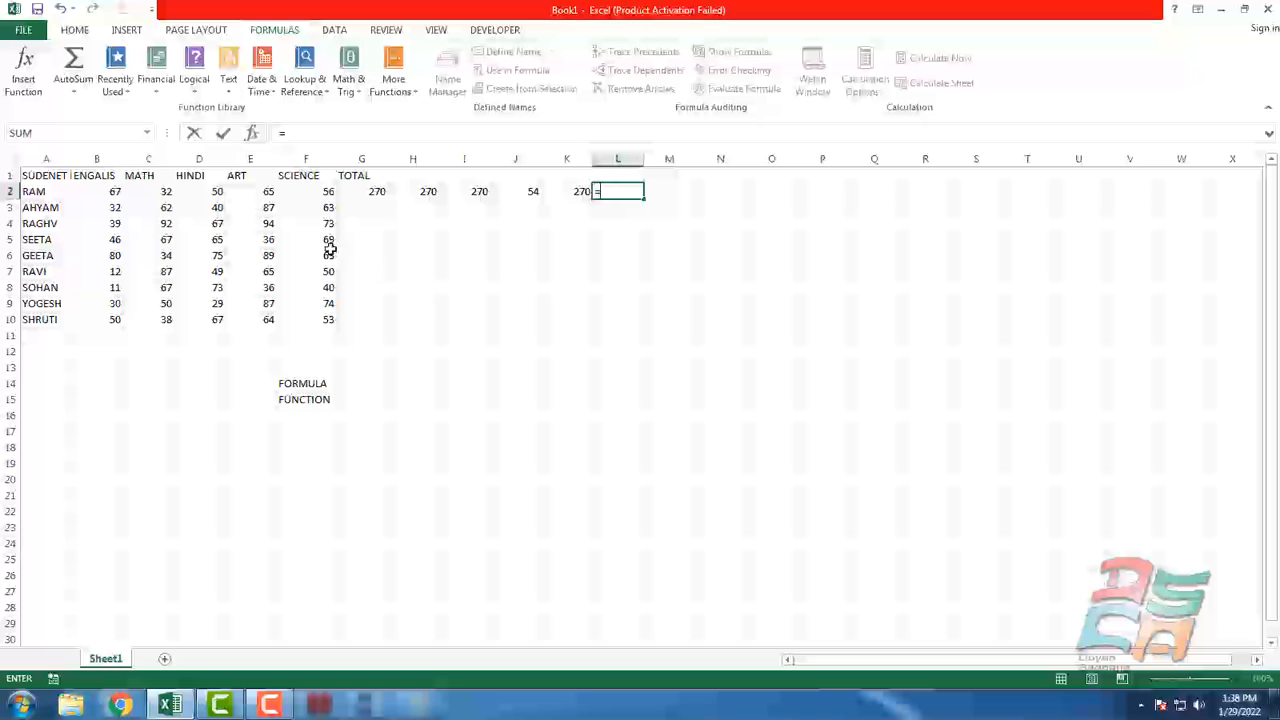
click(356, 187)
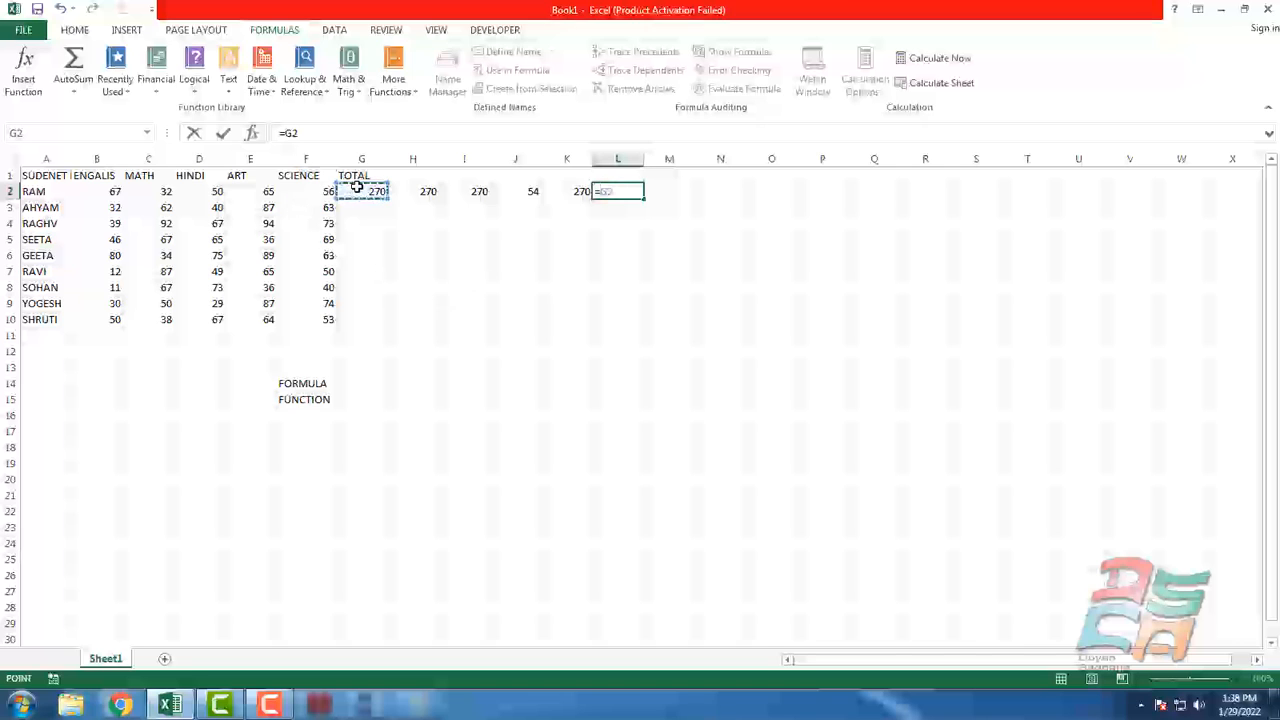
text(/500*100)
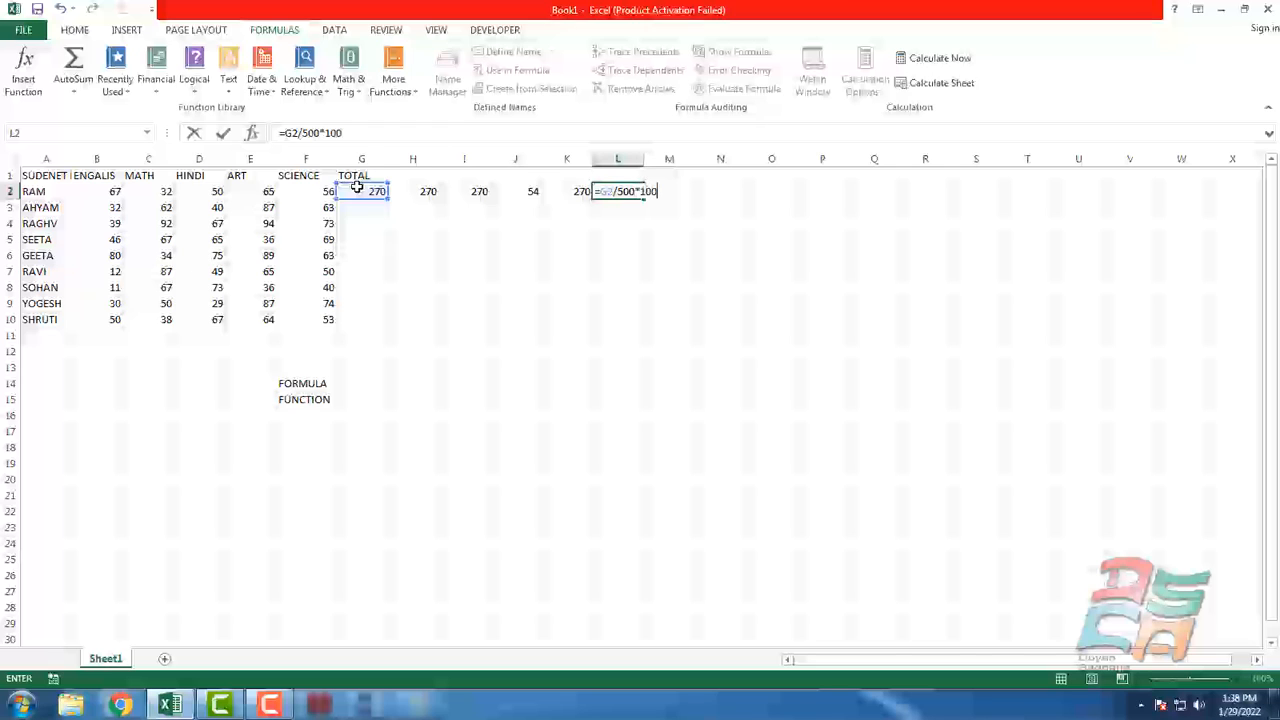
key(Return)
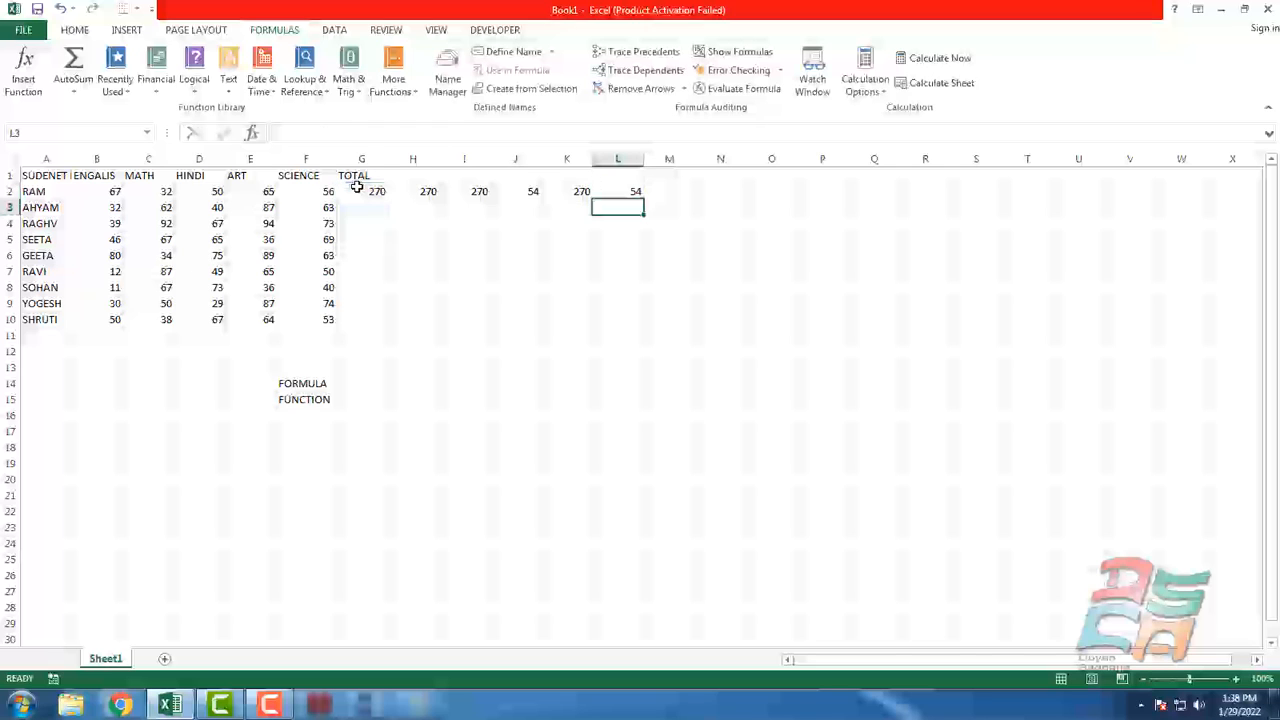
key(Up)
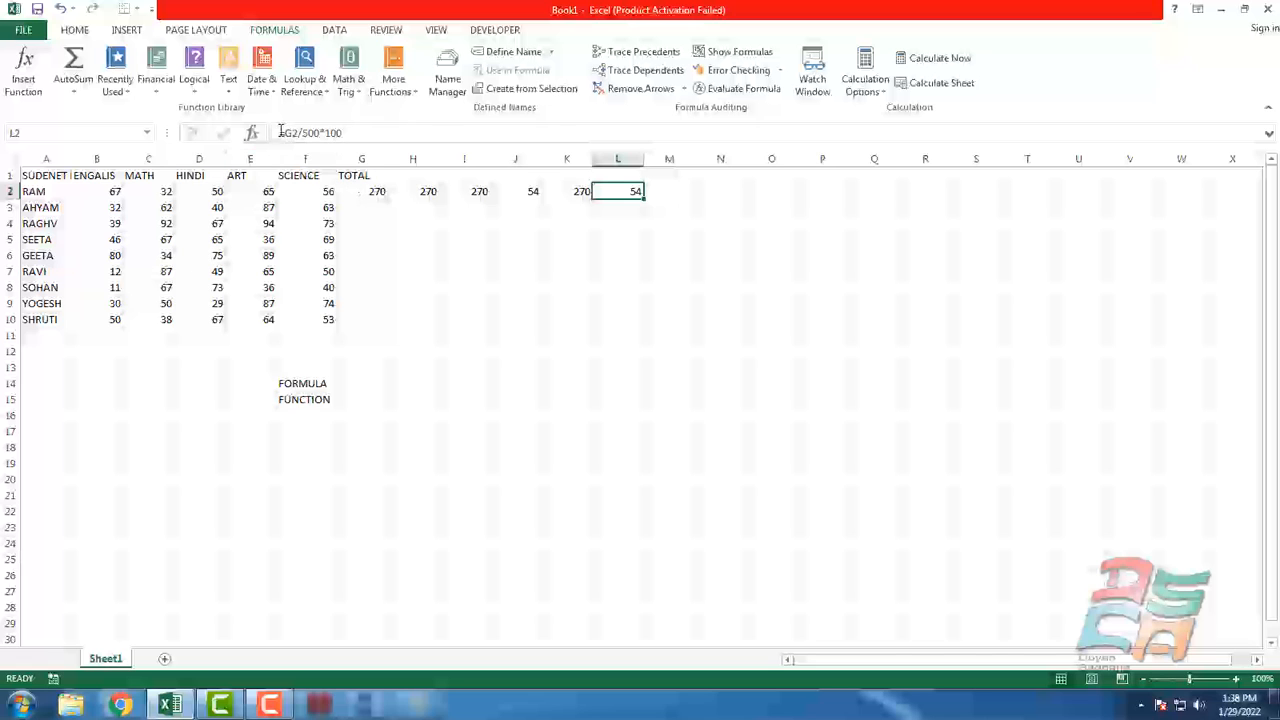
click(367, 191)
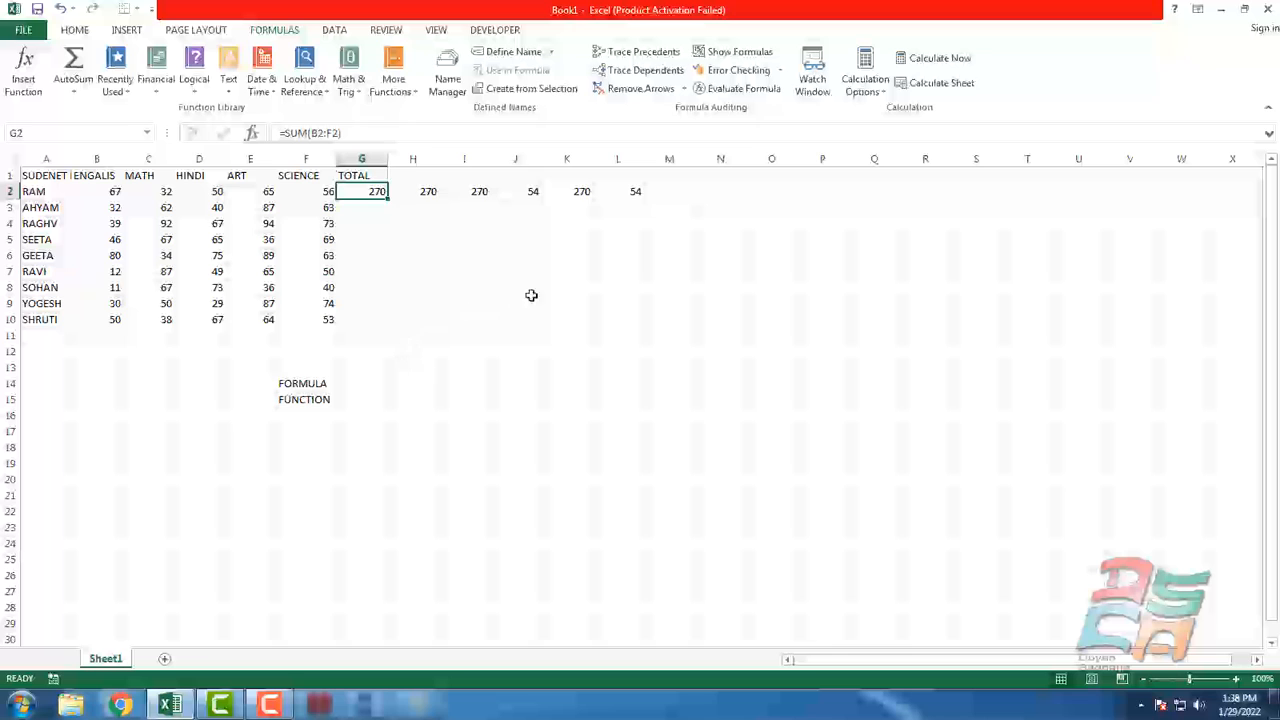
Start a SUM function in M2, examine its syntax and function arguments, and cancel the entry
click(668, 192)
text(=SUM)
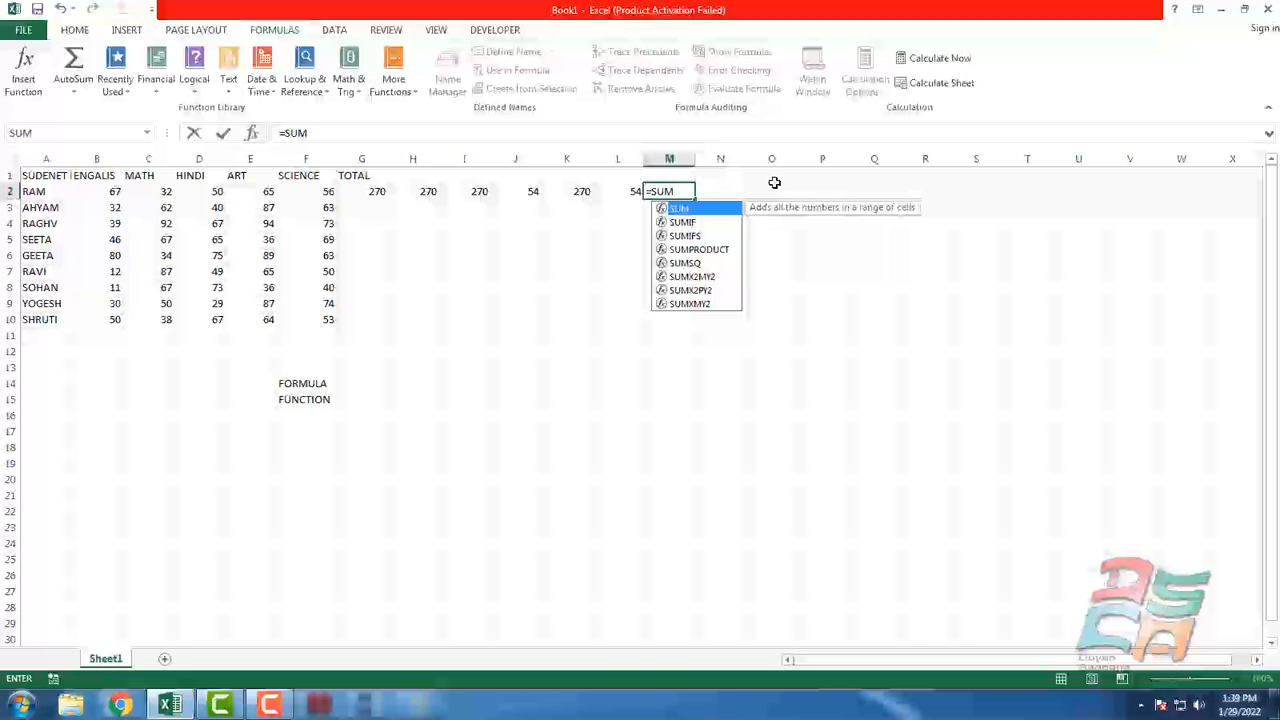
text(()
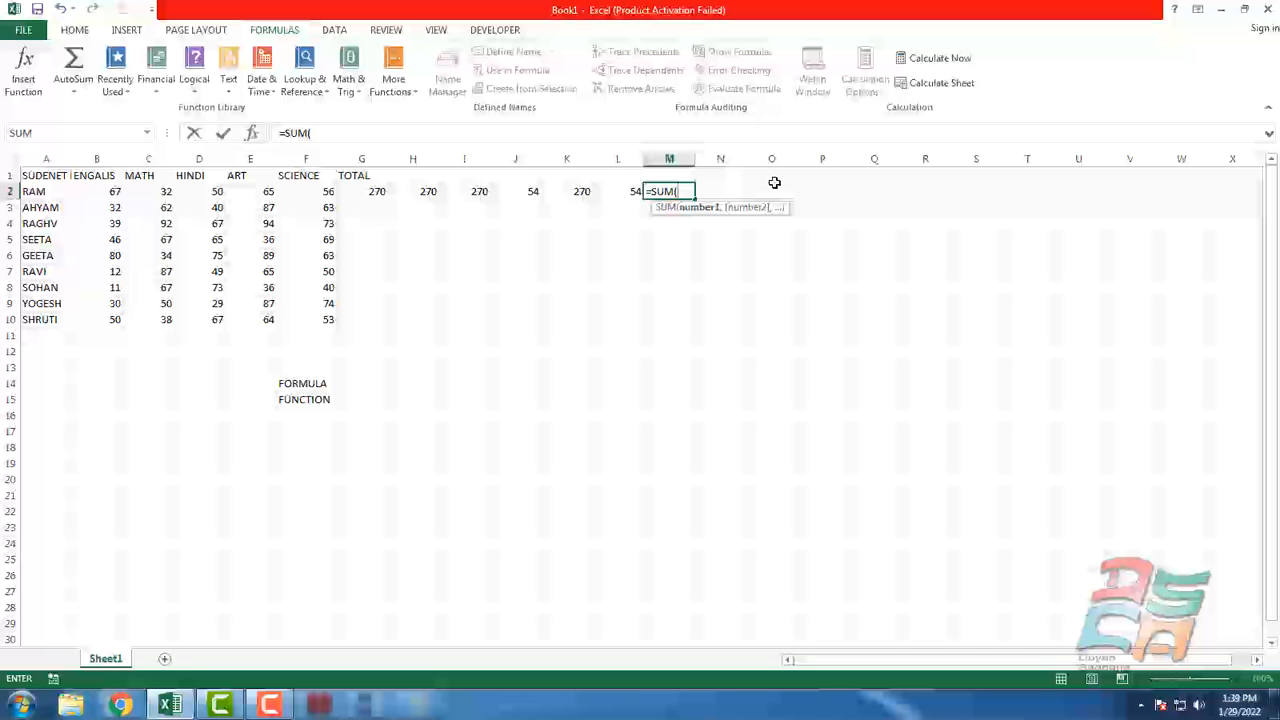
key(BackSpace)
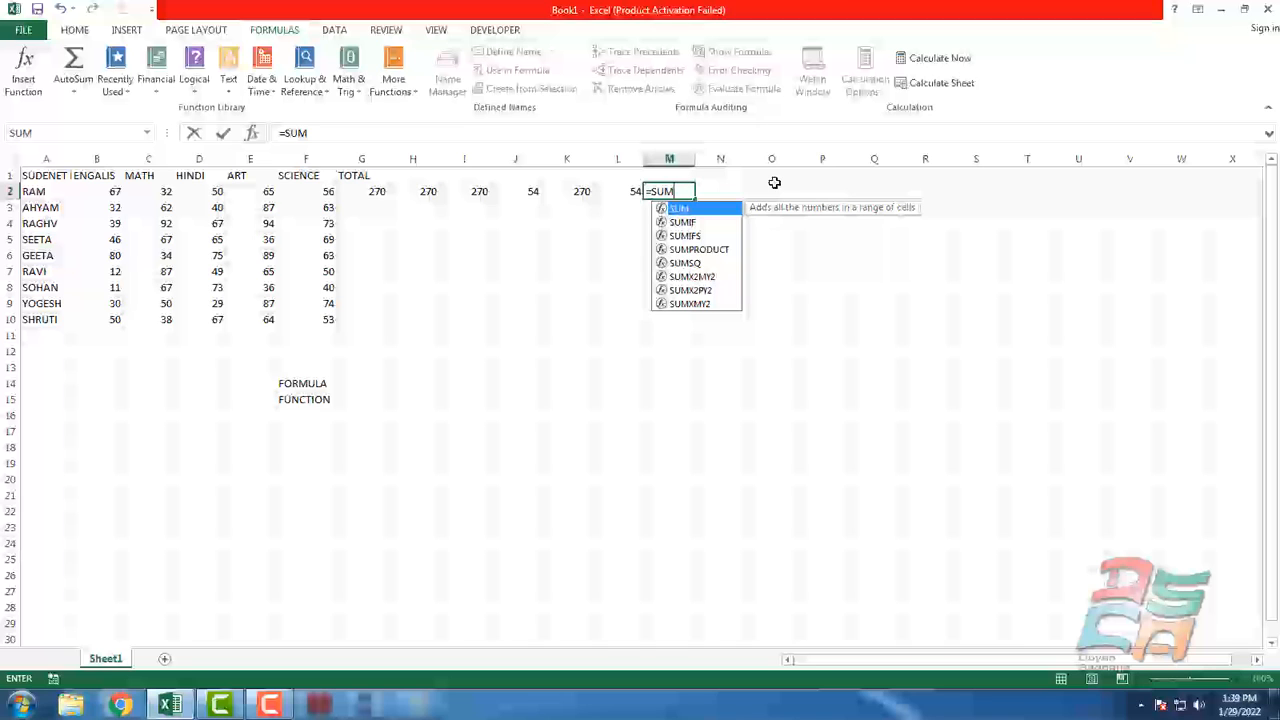
text(()
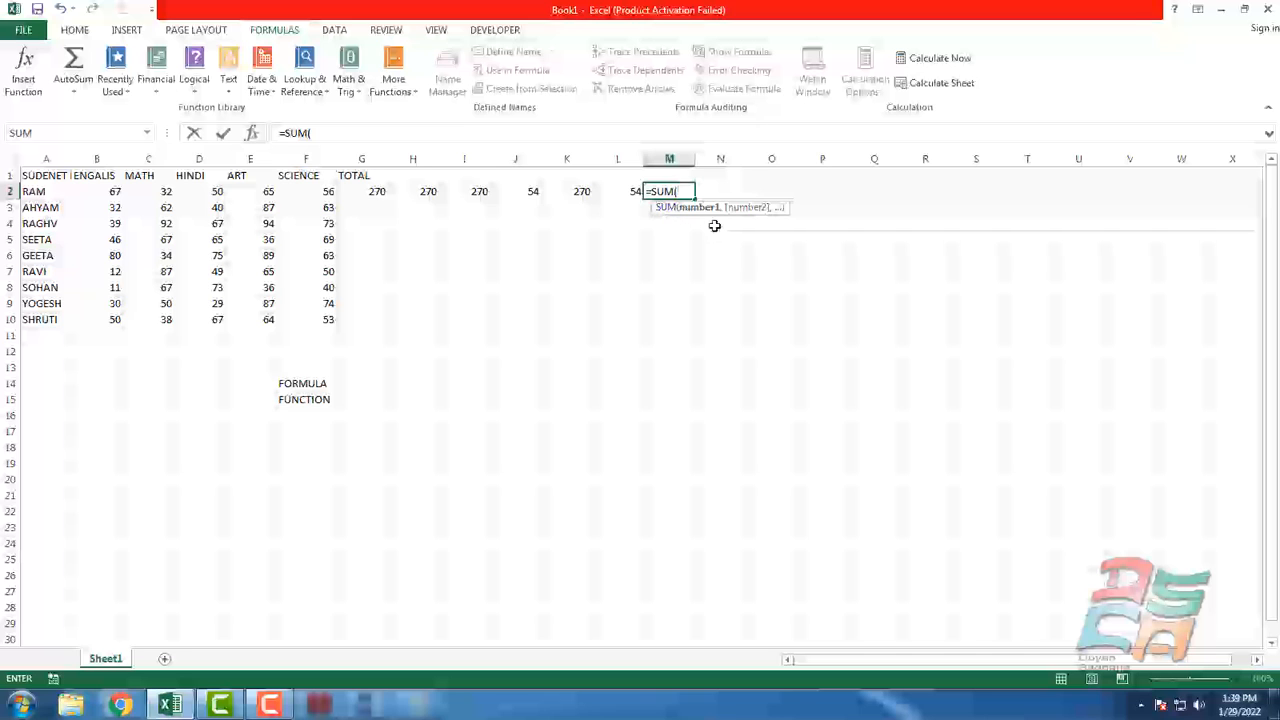
click(15, 72)
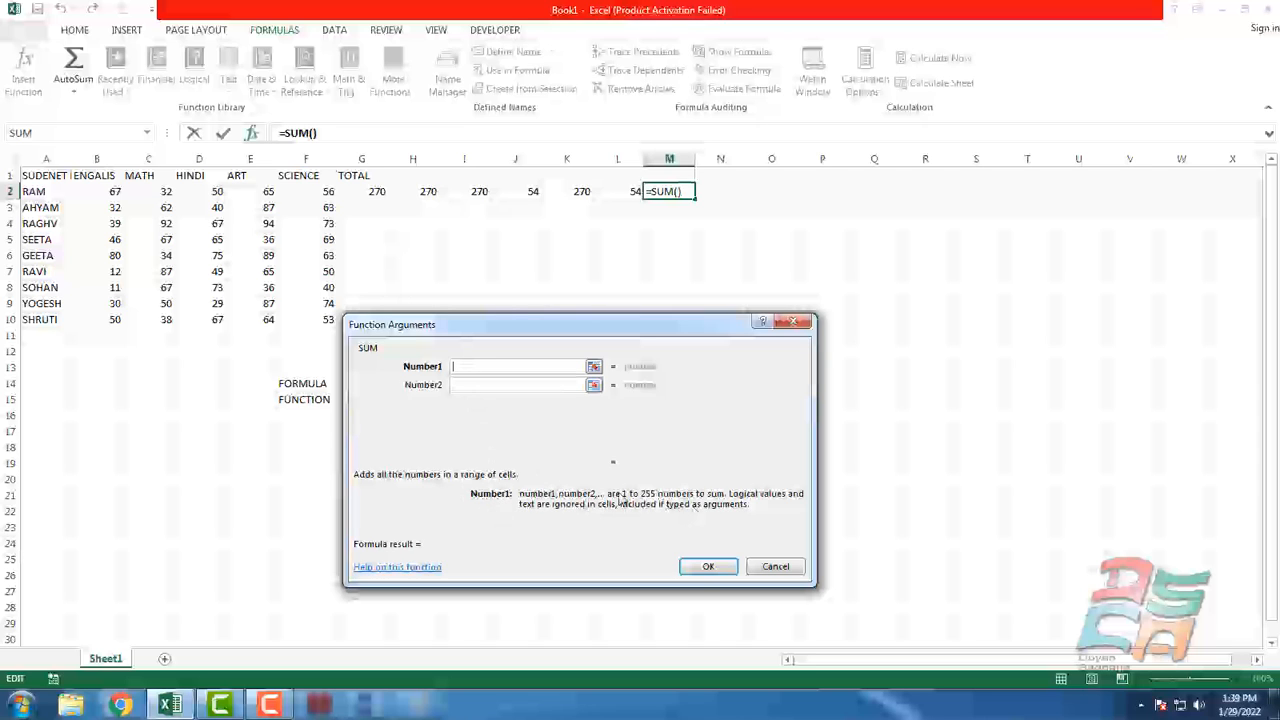
click(776, 567)
click(573, 220)
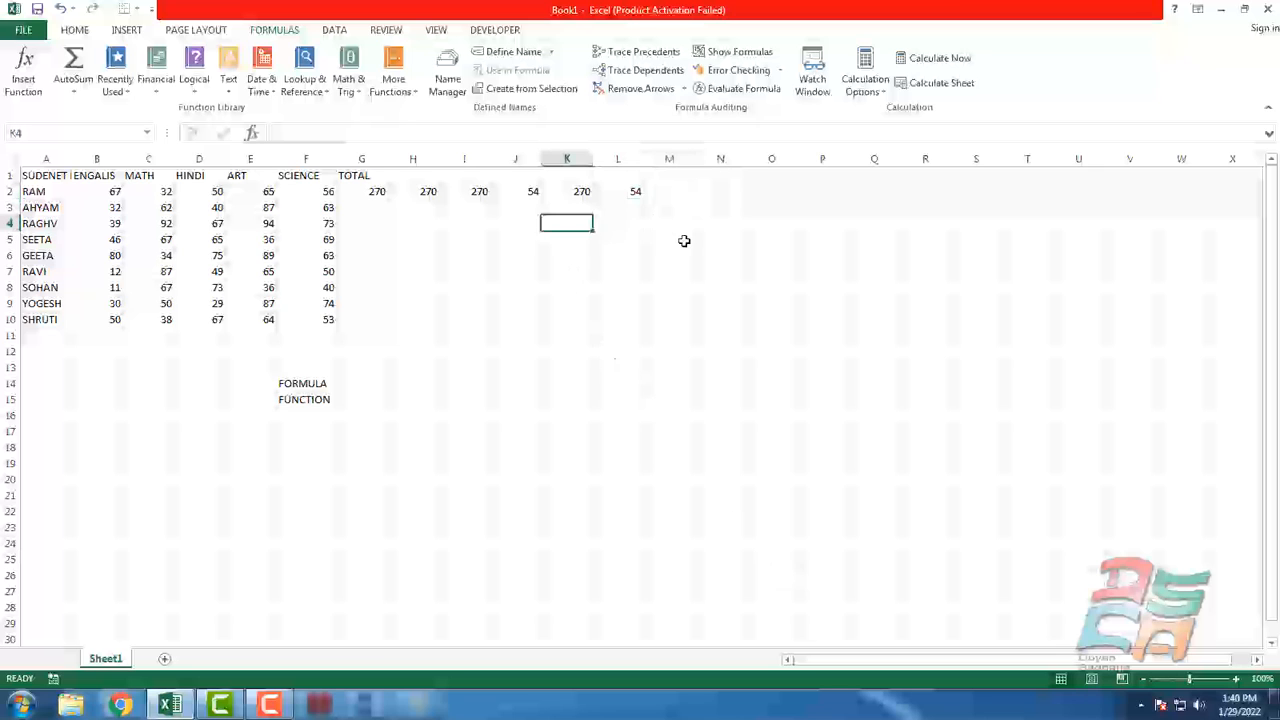
Start a COUNT function in M5, examine its function arguments and their description, and cancel the entry
click(684, 237)
text(=)
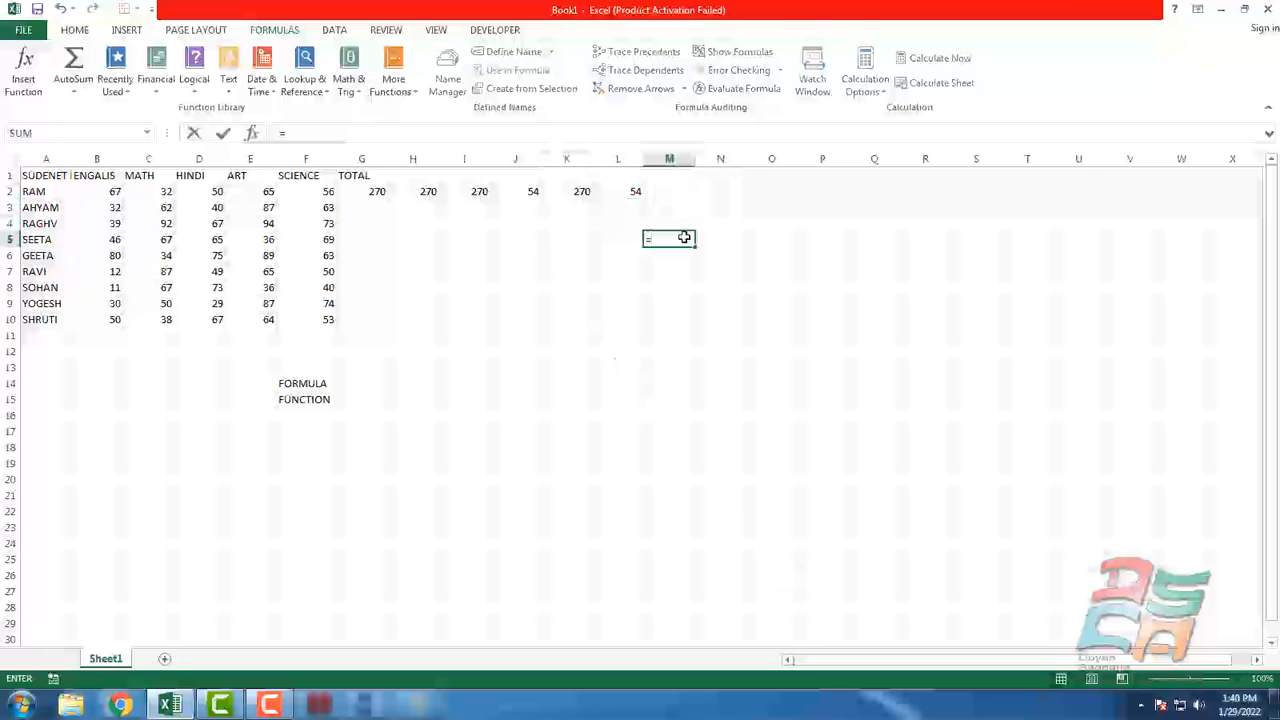
text(COU)
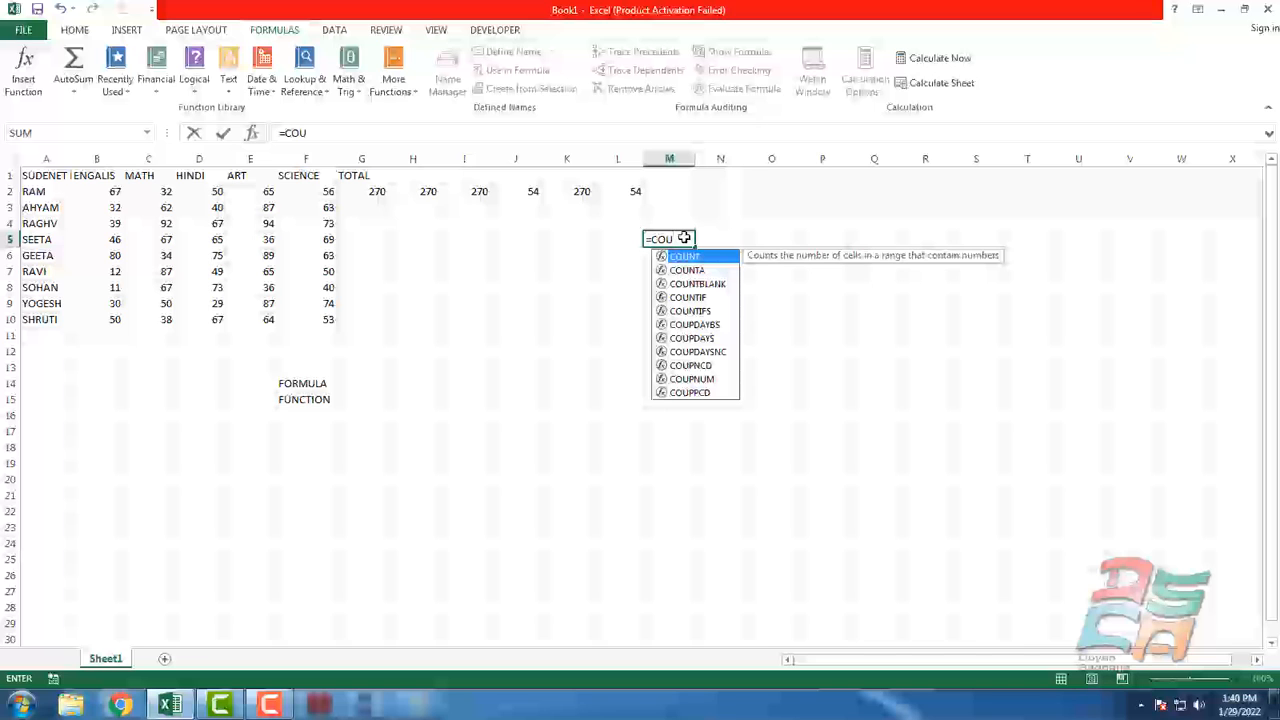
key(Tab)
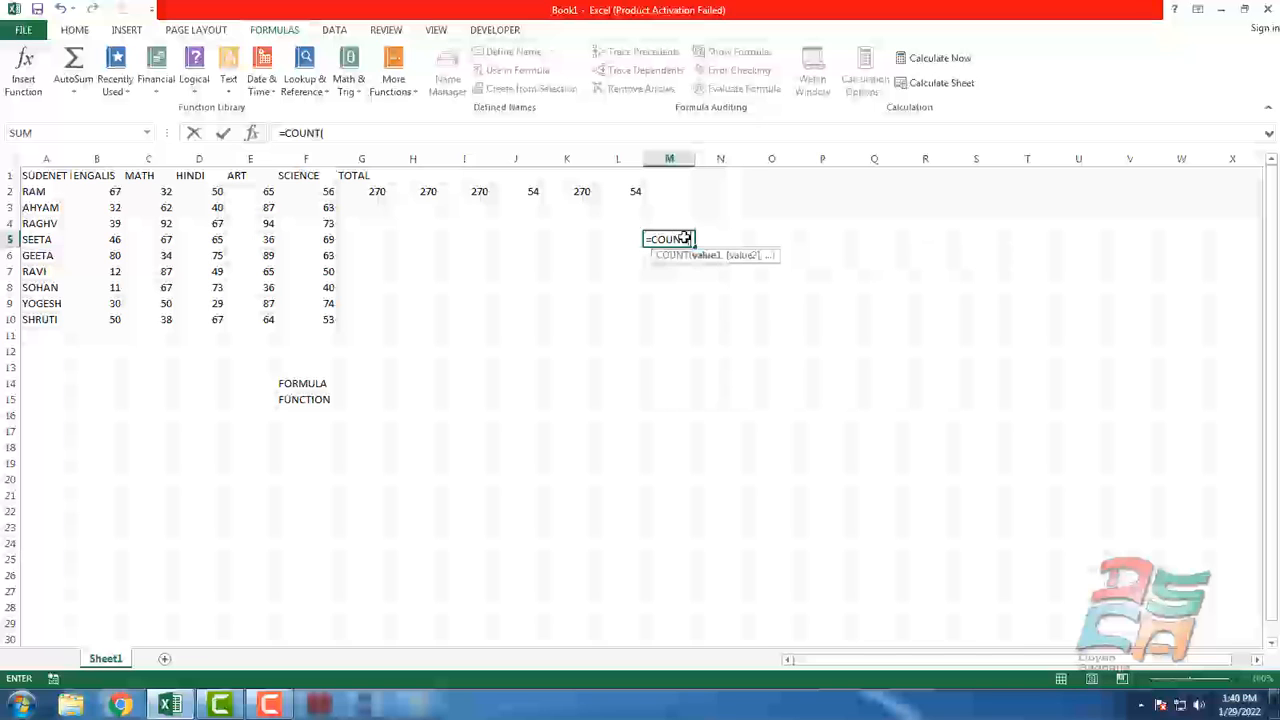
click(23, 70)
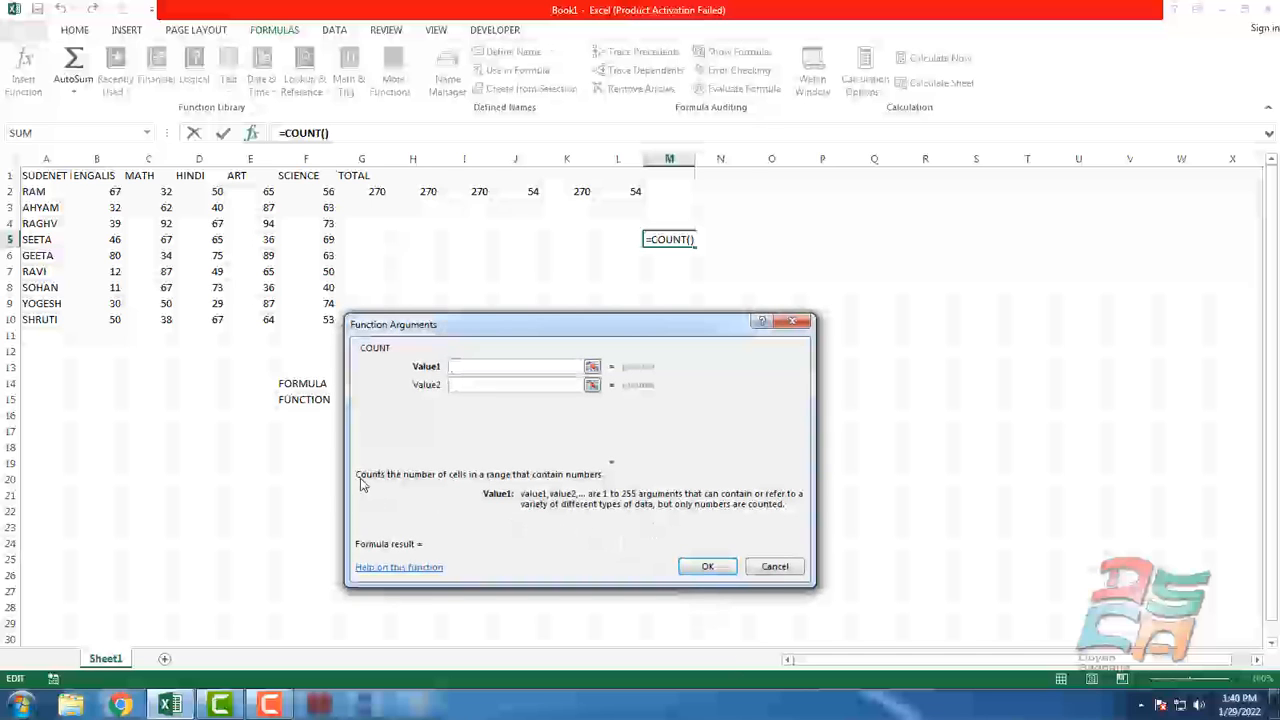
drag(370, 480, 404, 440)
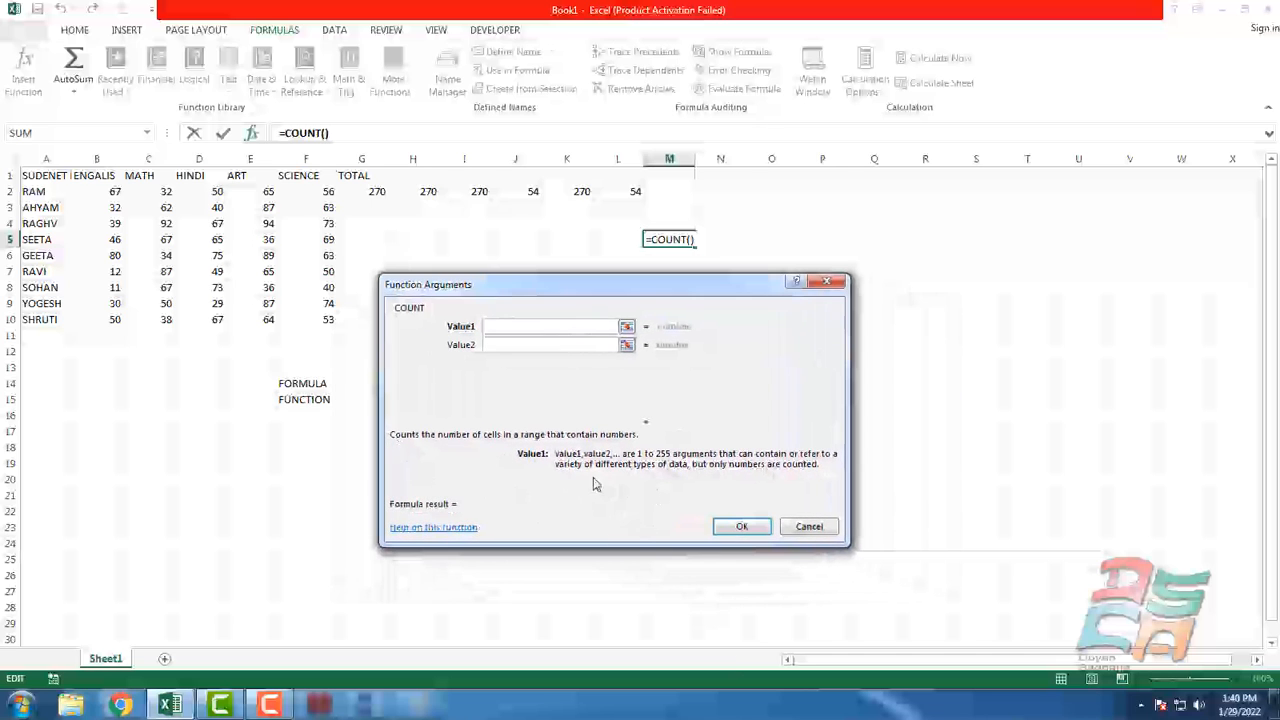
click(508, 346)
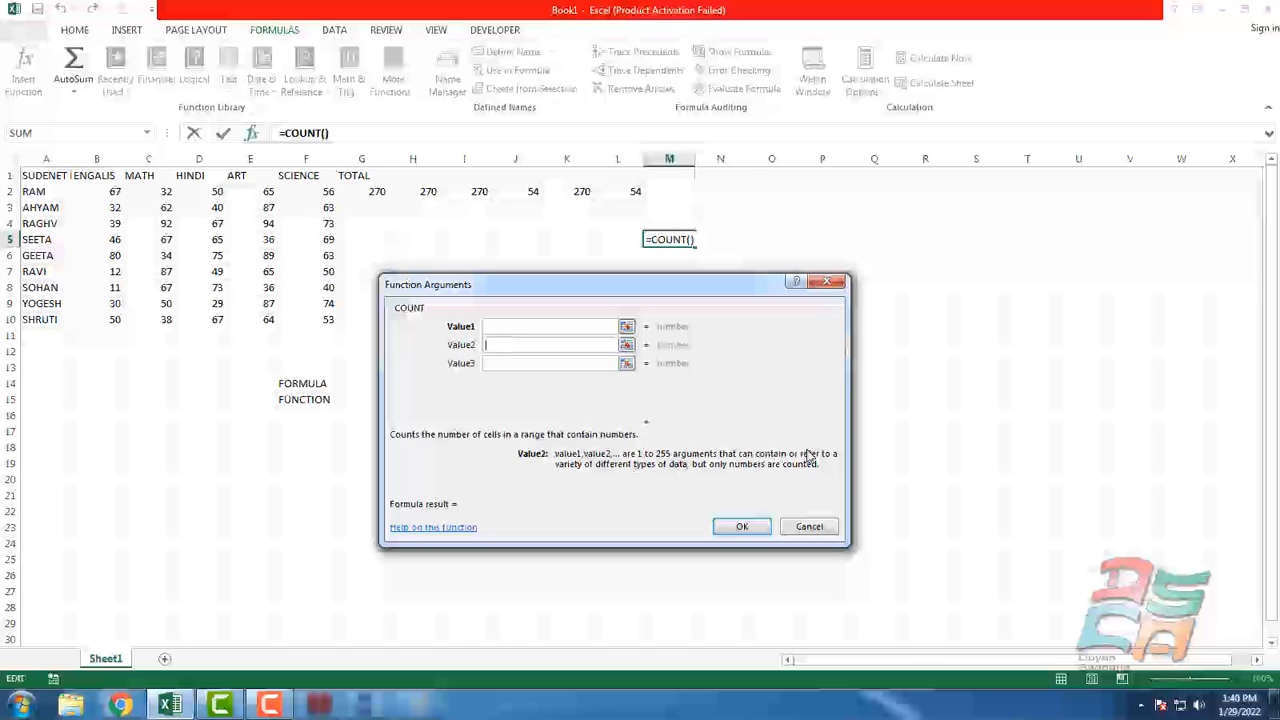
click(808, 527)
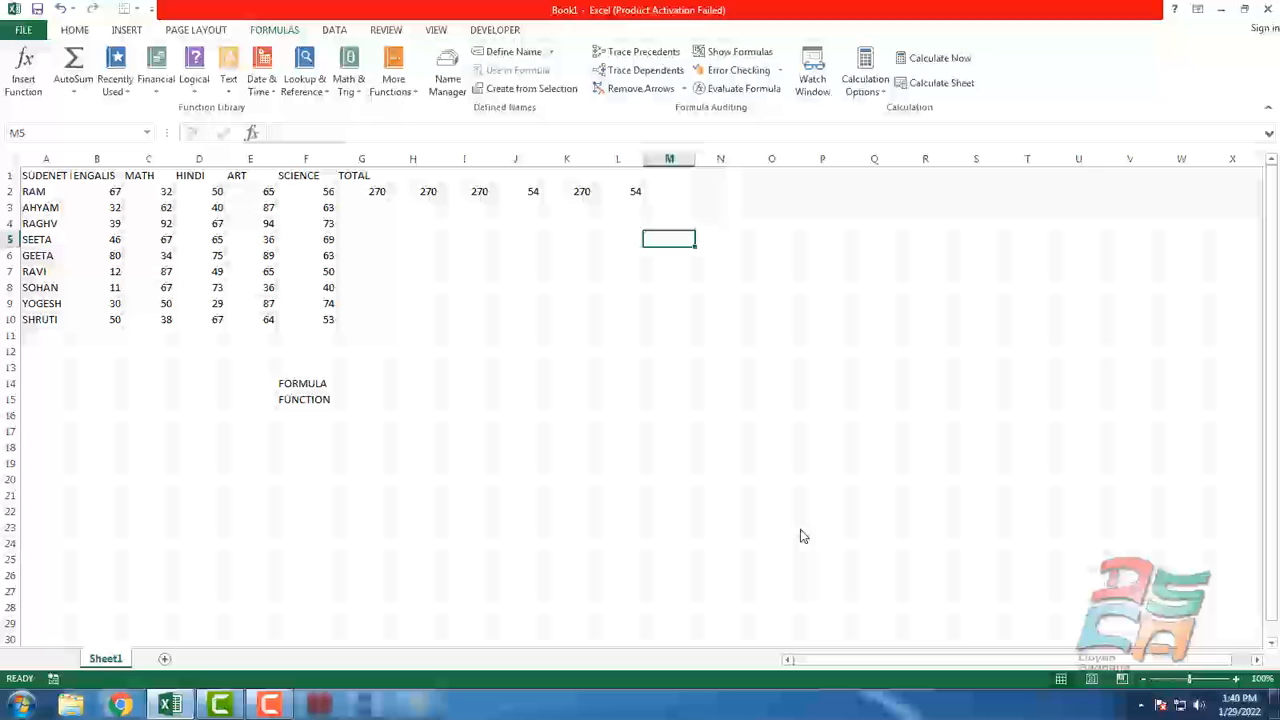
Review the FORMULA and FUNCTION labels in F14:F15 and compare the formulas in G2:L2
click(316, 389)
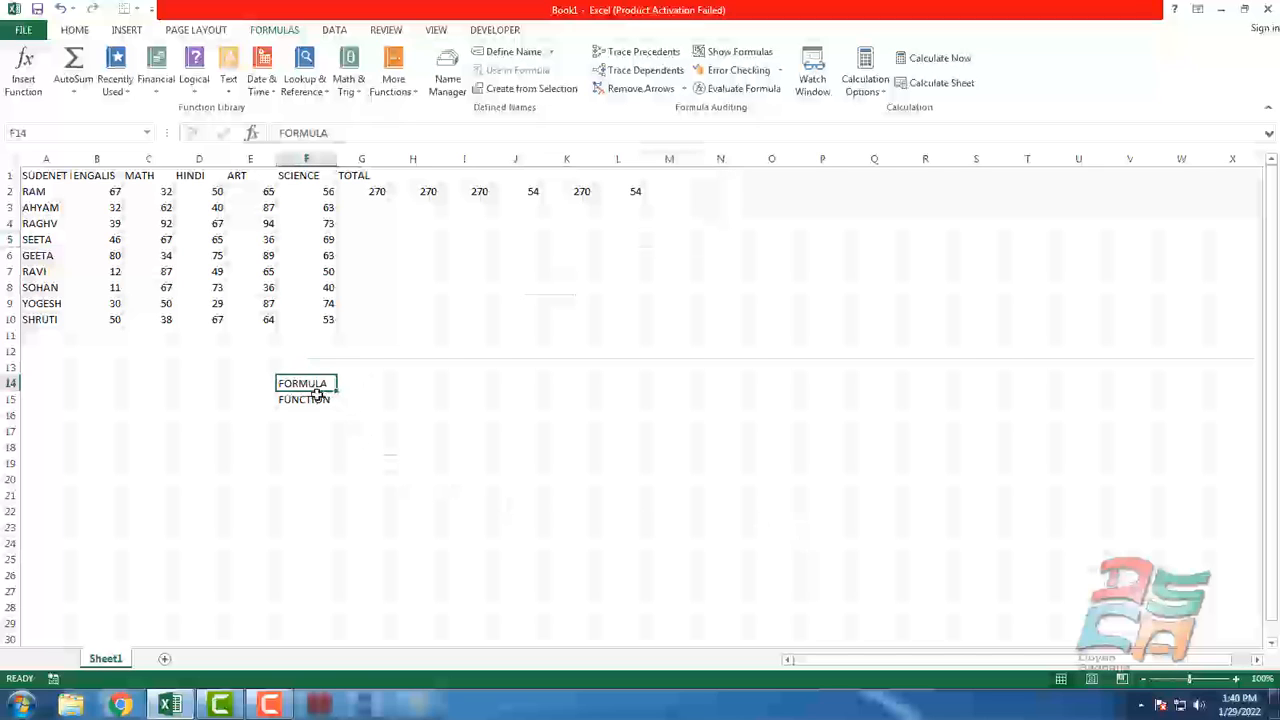
click(317, 394)
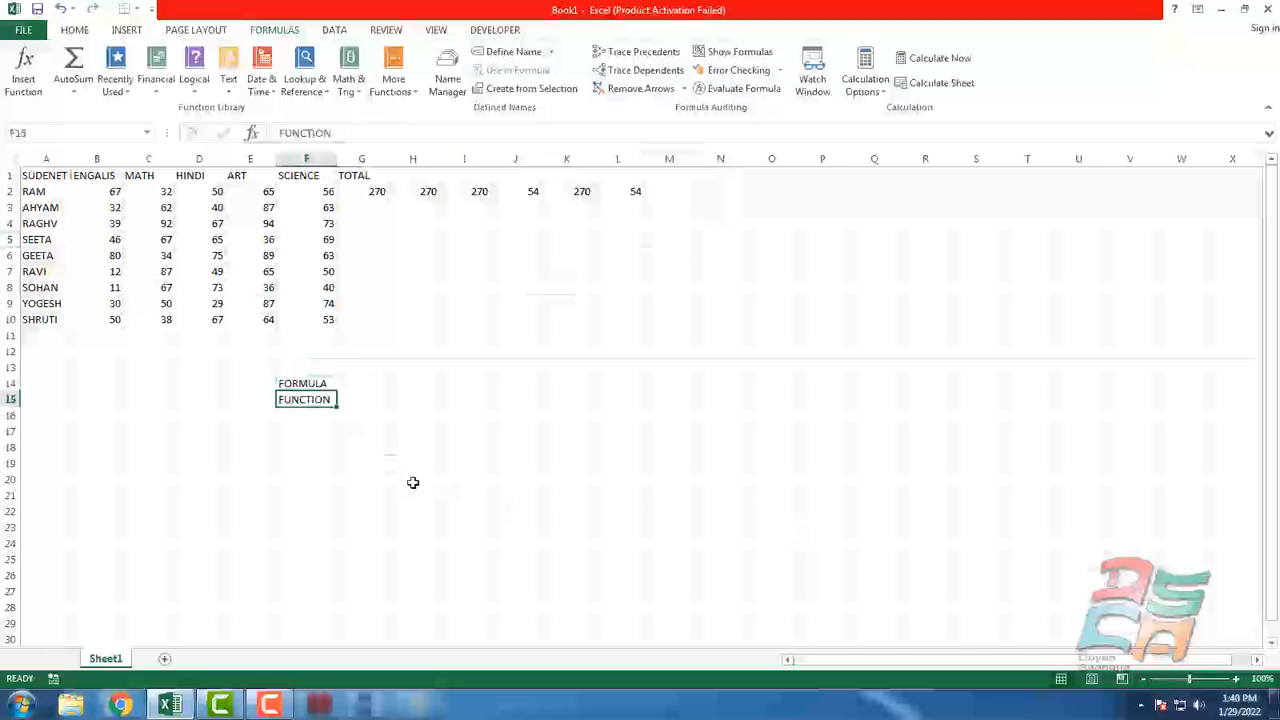
click(355, 189)
click(426, 190)
click(466, 191)
click(514, 190)
click(571, 193)
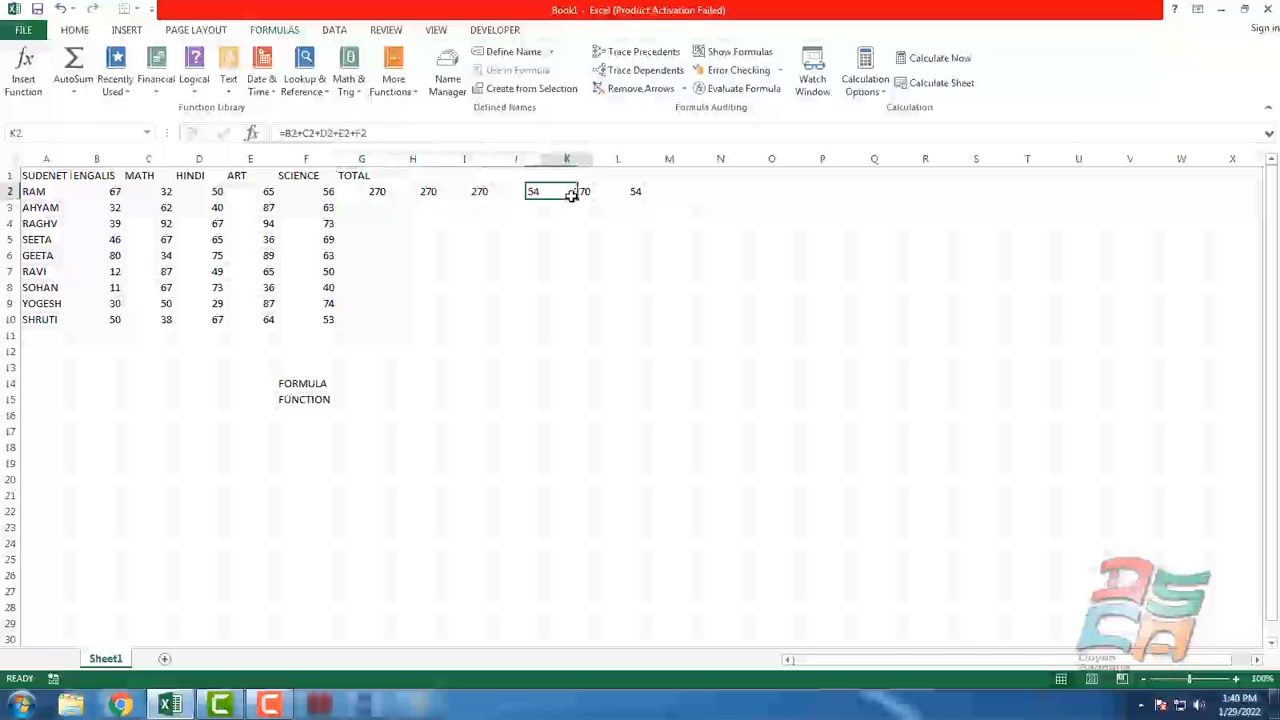
click(628, 192)
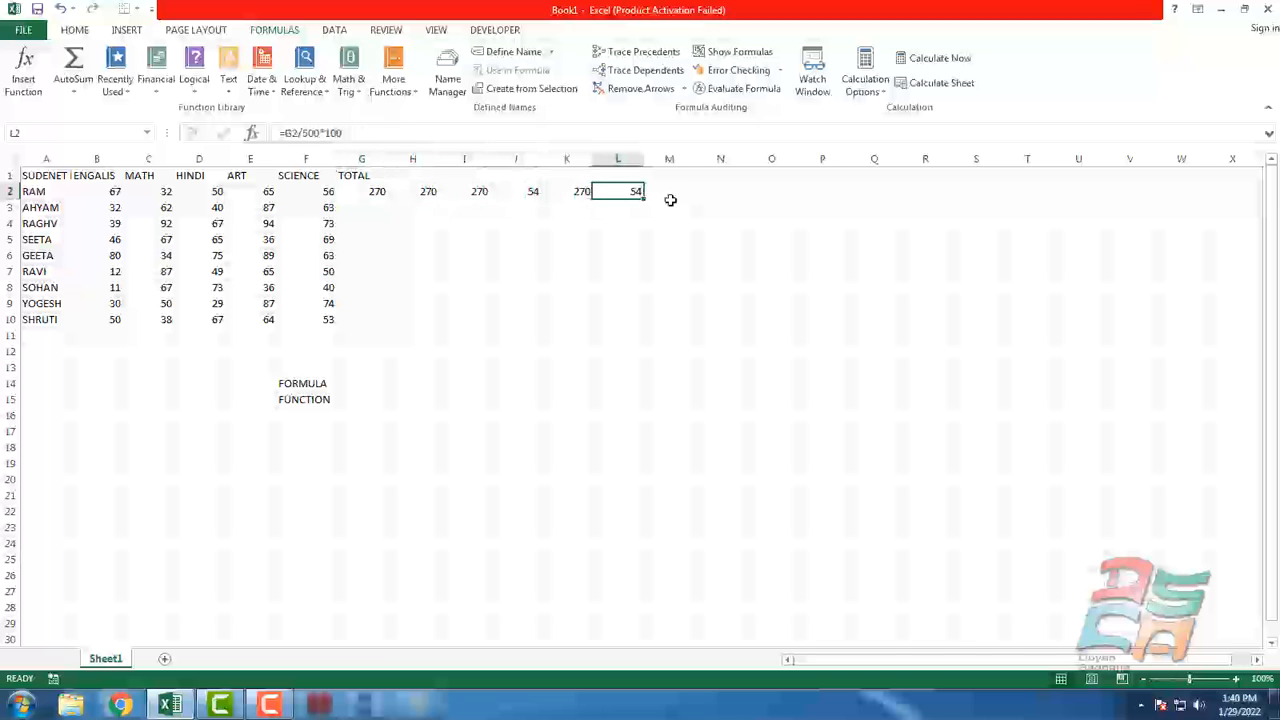
click(670, 192)
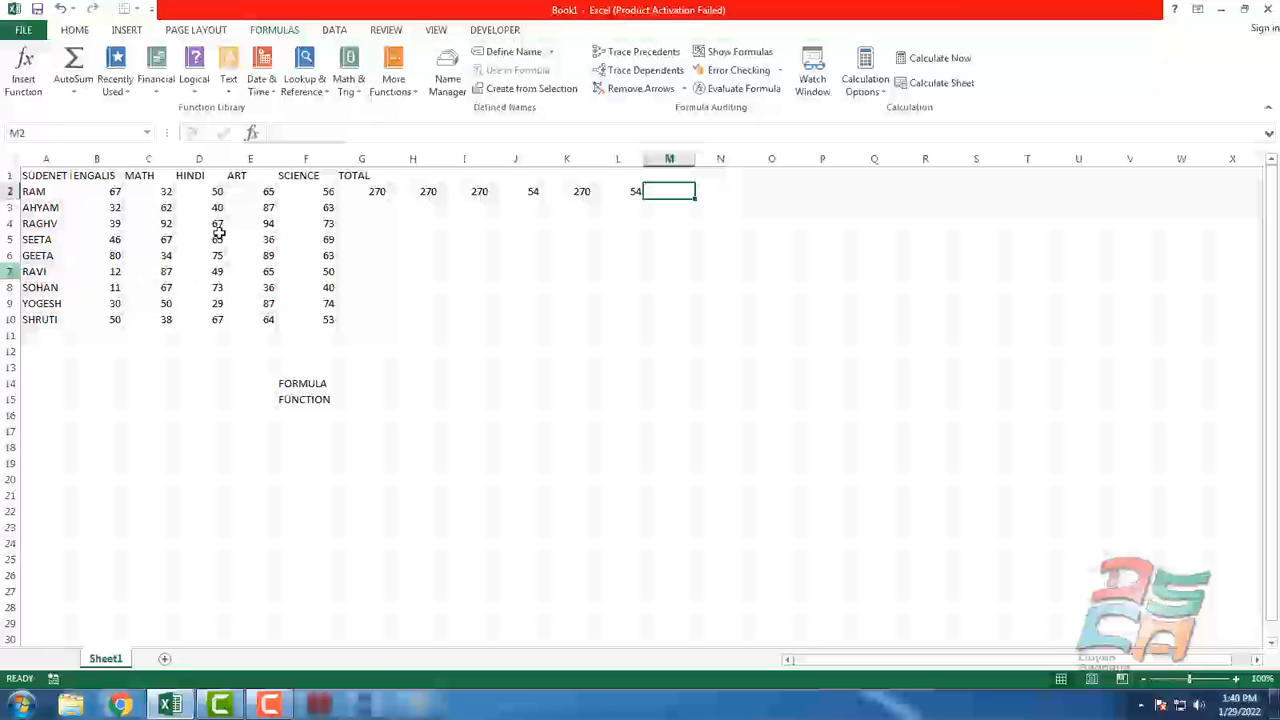
Clear the contents of H1:M6 and enter the handwritten formula =B2+D2 in H2
drag(415, 179, 657, 250)
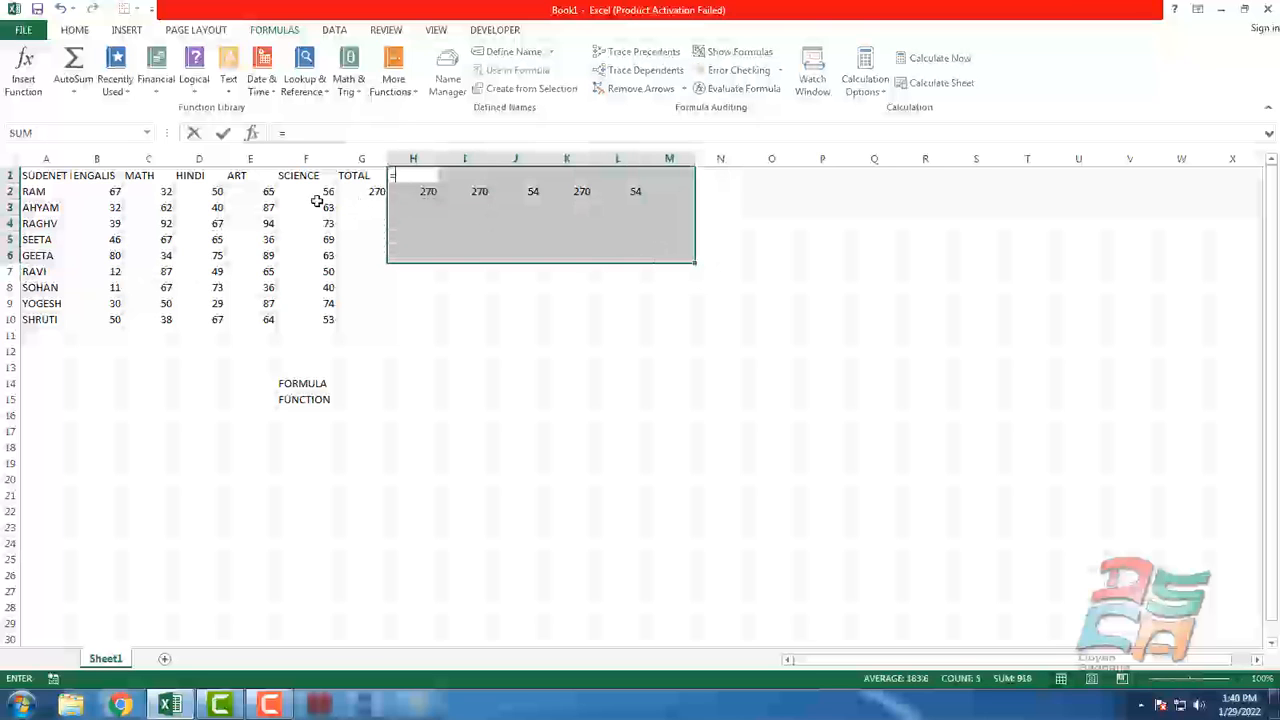
click(420, 189)
text(=)
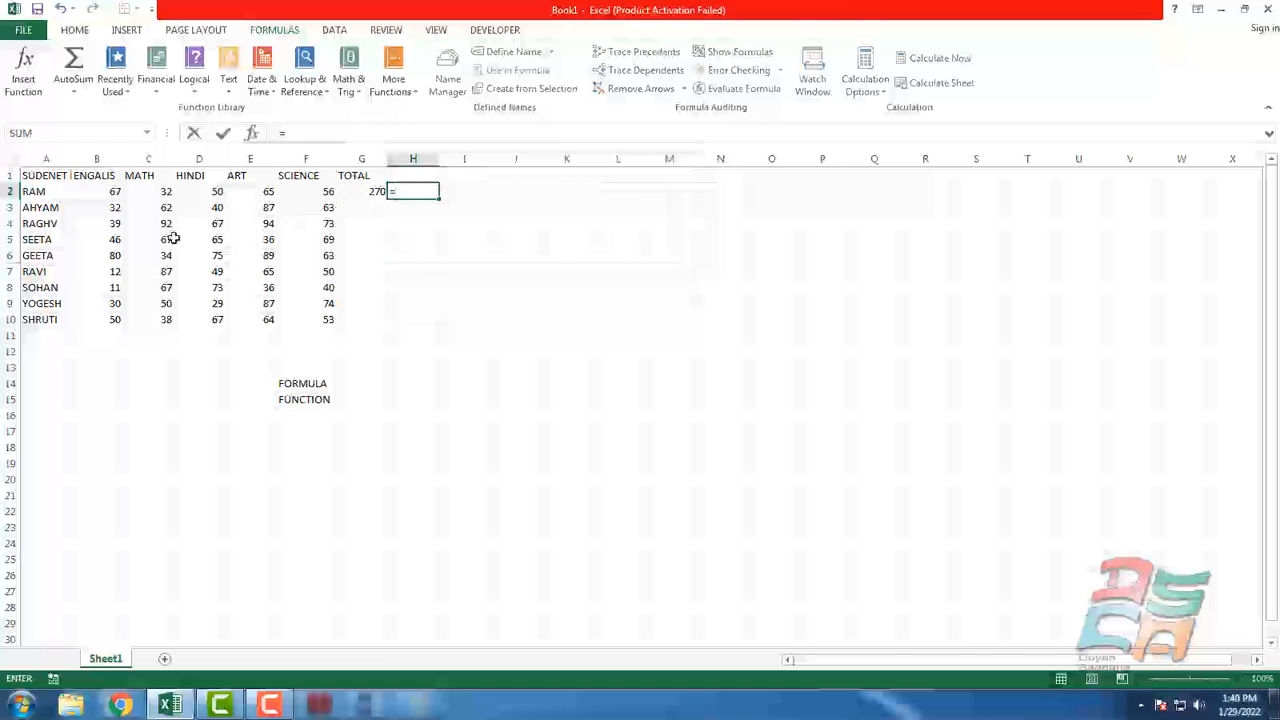
click(97, 193)
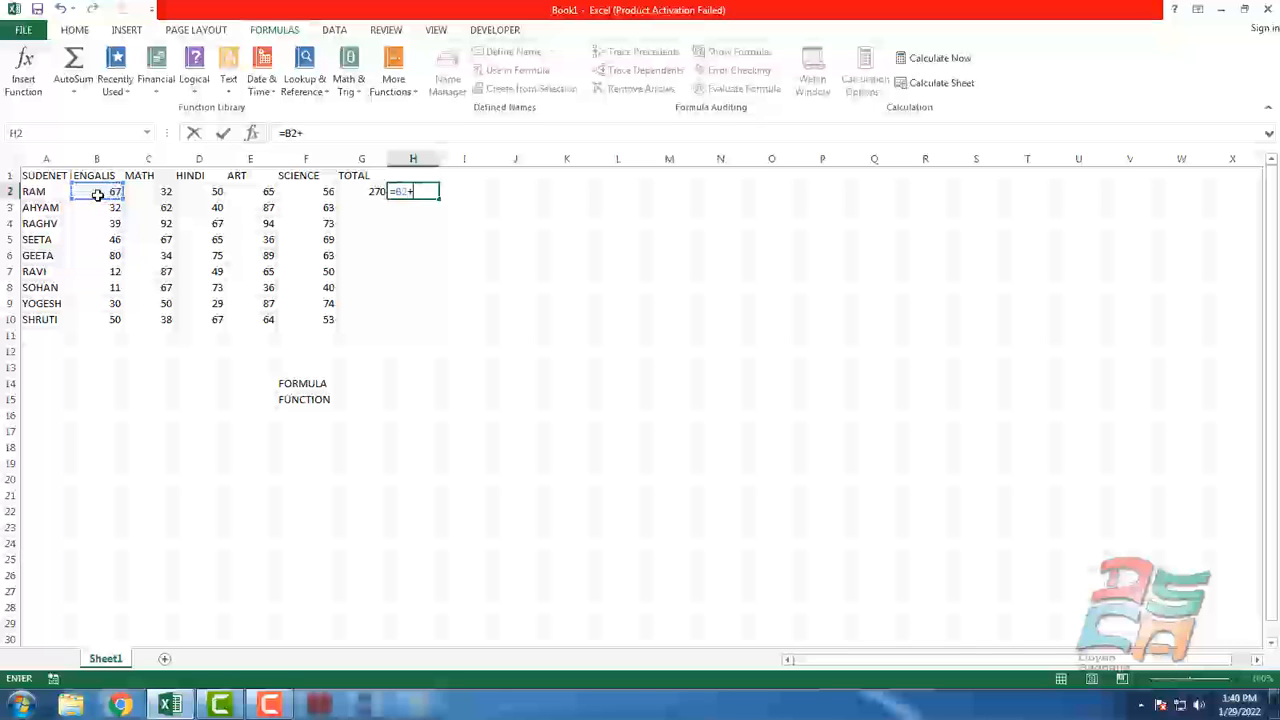
text(+)
click(207, 196)
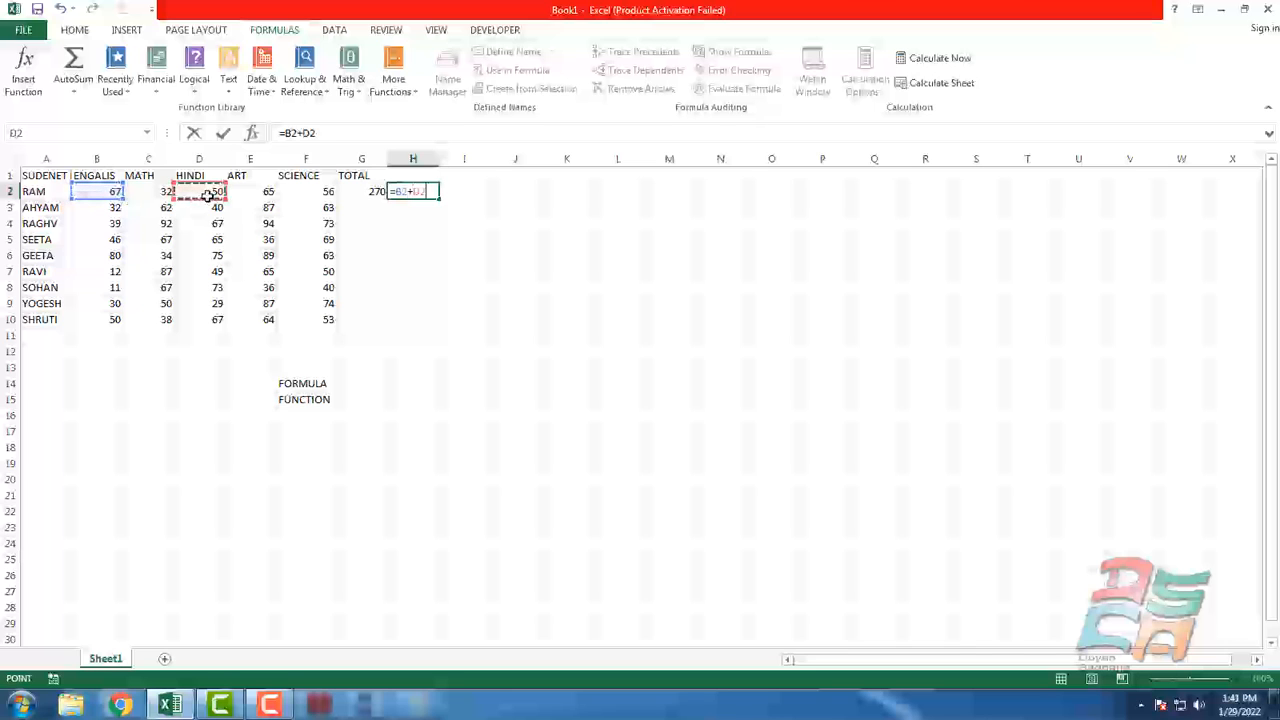
key(Return)
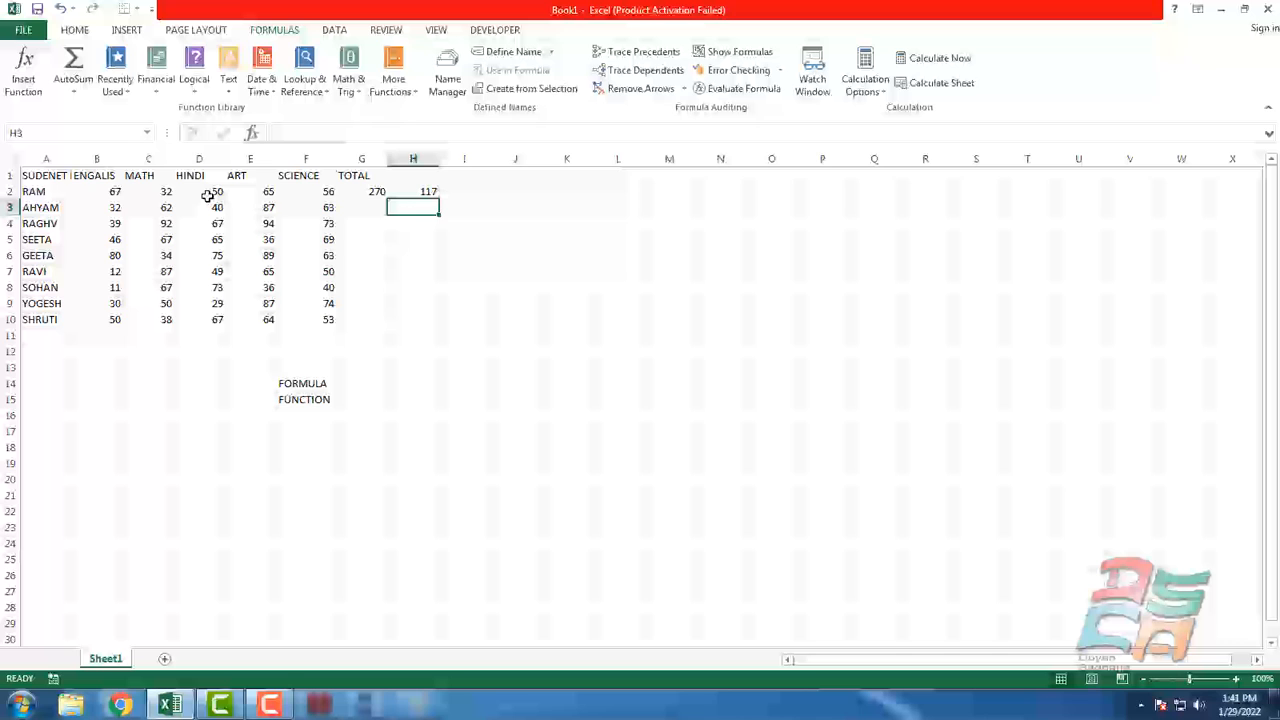
Enter the function =SUM(B2:E2) in cell I2
click(461, 190)
text(=)
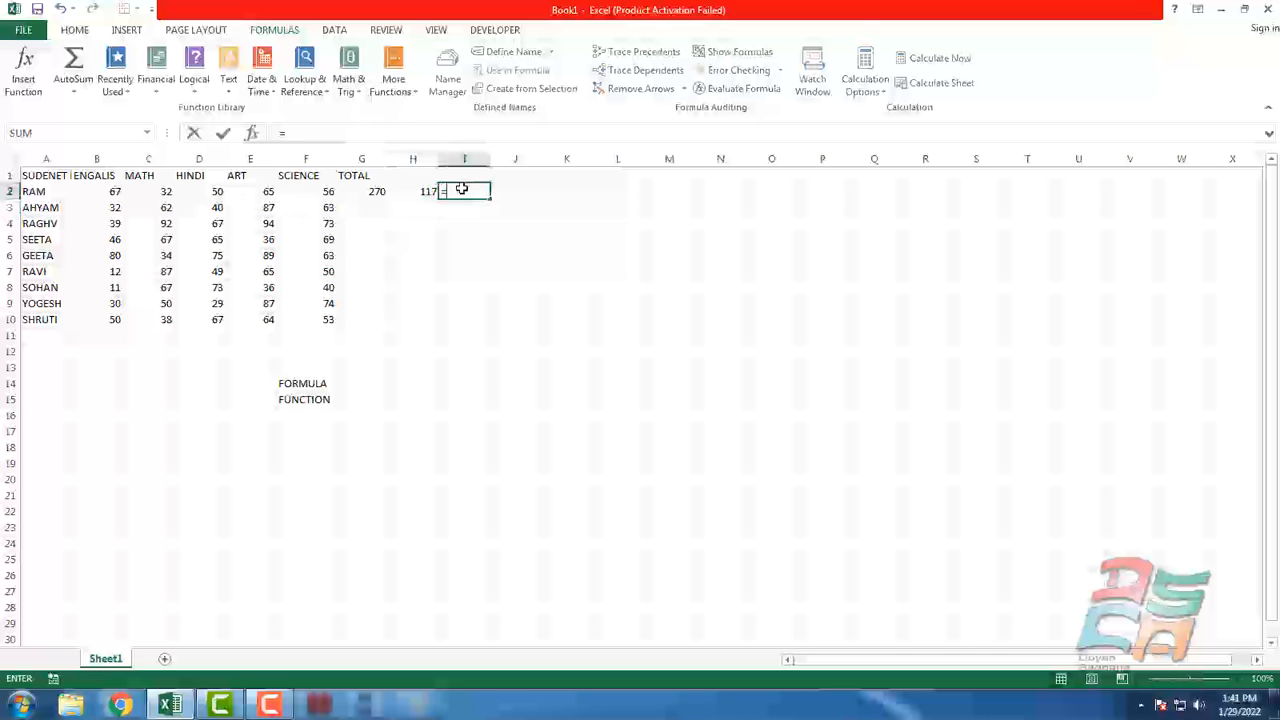
text(SUM()
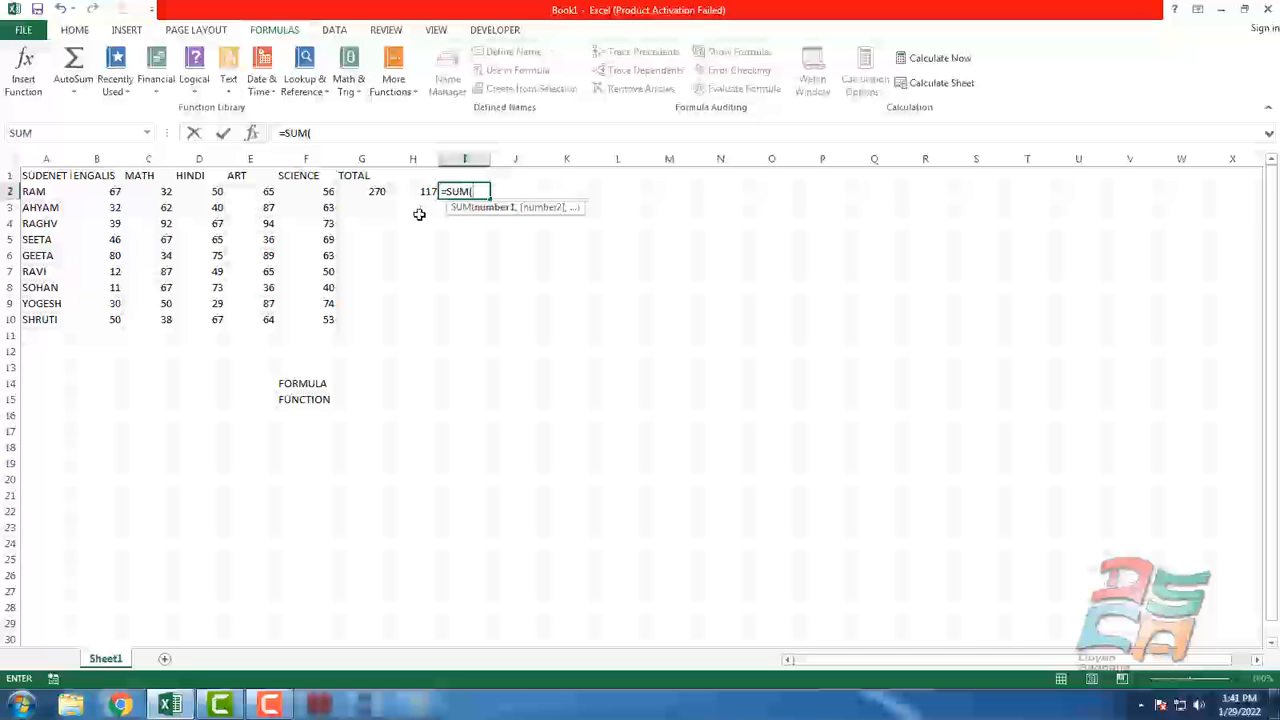
drag(102, 194, 256, 205)
drag(110, 194, 251, 191)
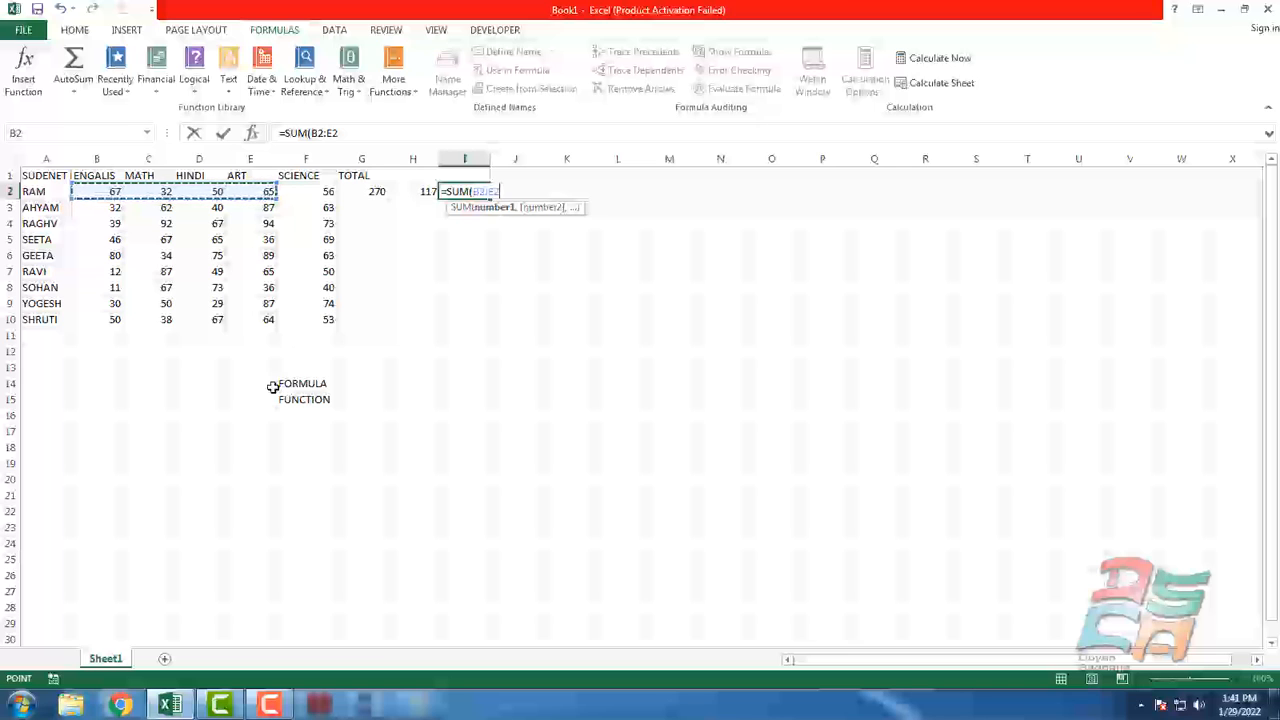
key(Return)
Extend the SUM range in I2 to B2:F2, and view the formula in edit mode without altering it
key(Up)
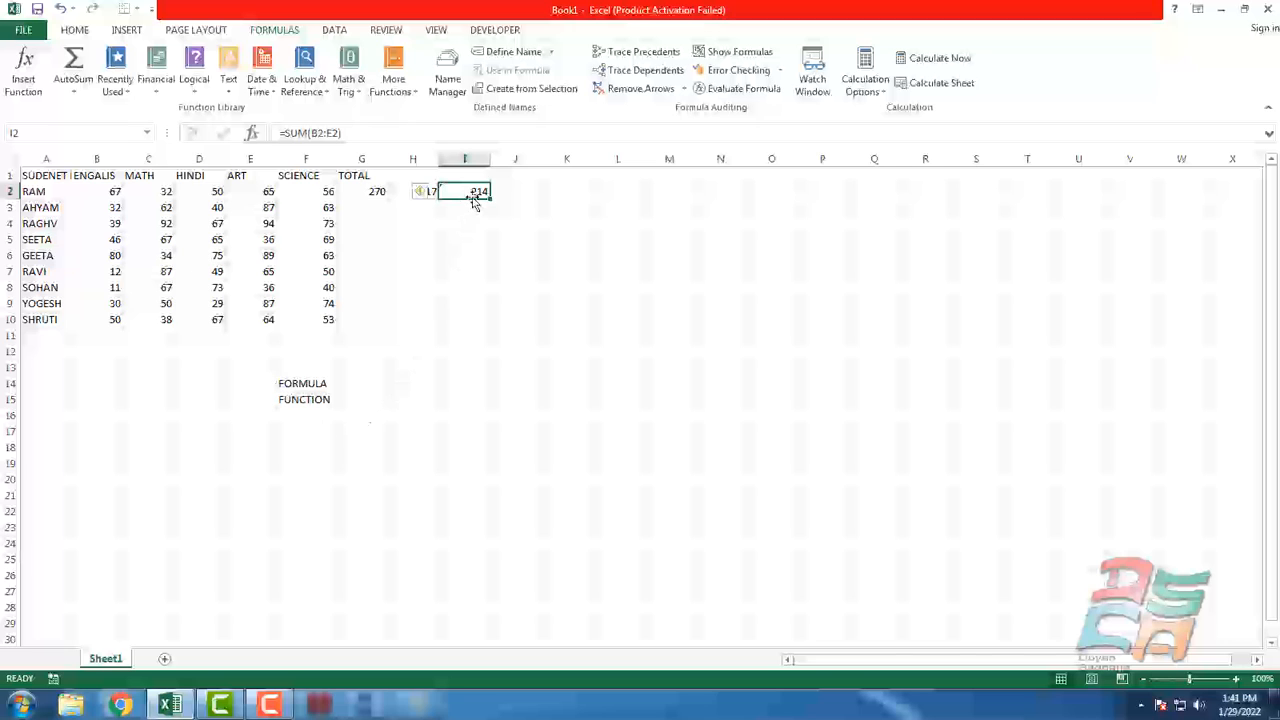
click(329, 132)
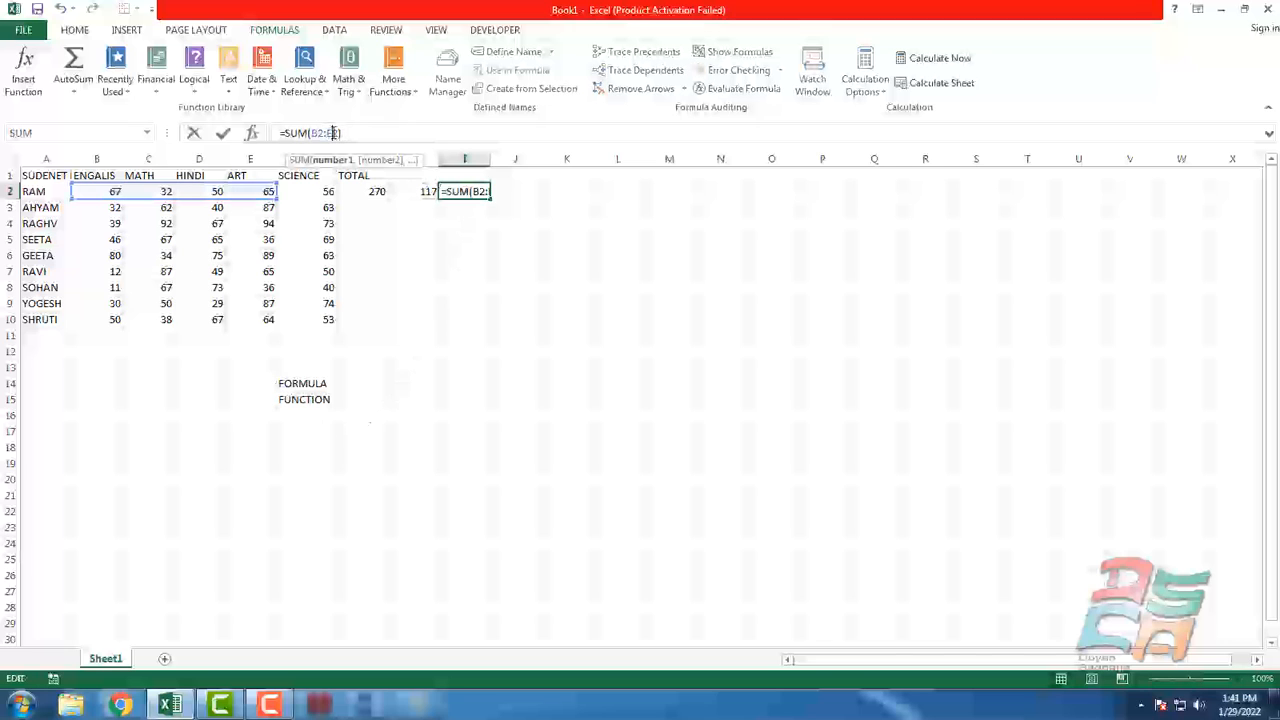
key(BackSpace)
text(F)
key(Return)
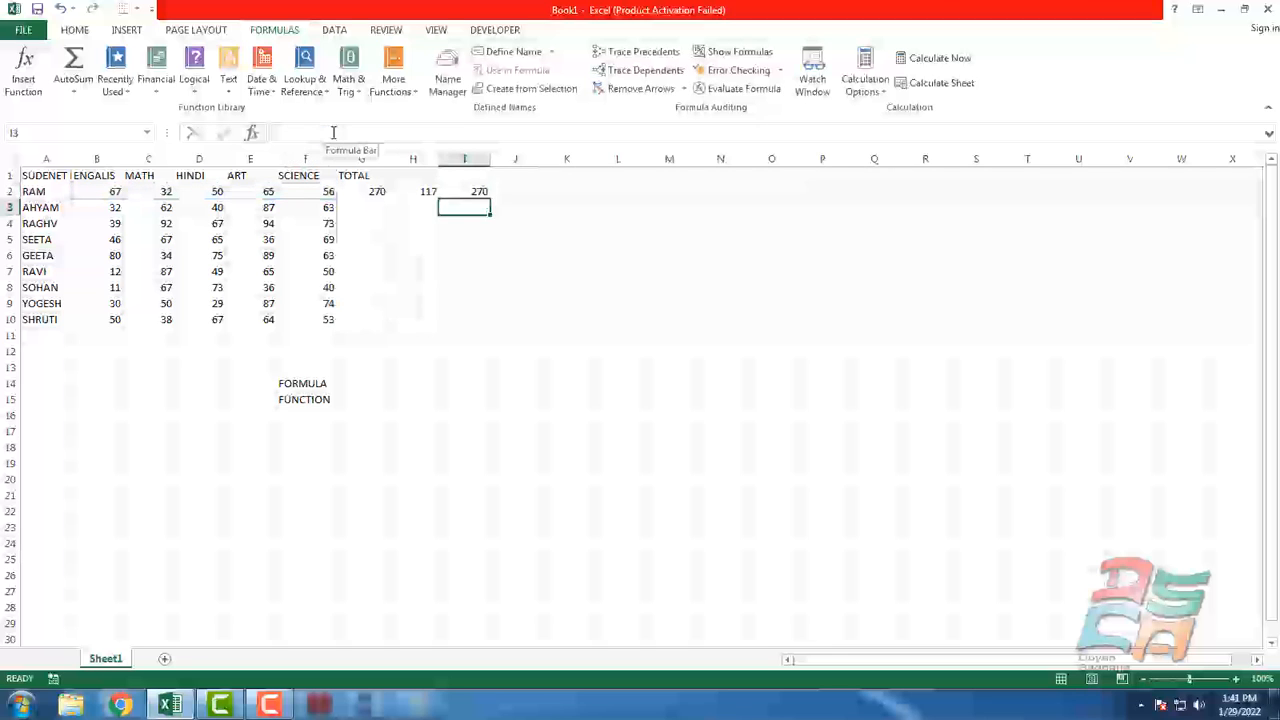
key(Up)
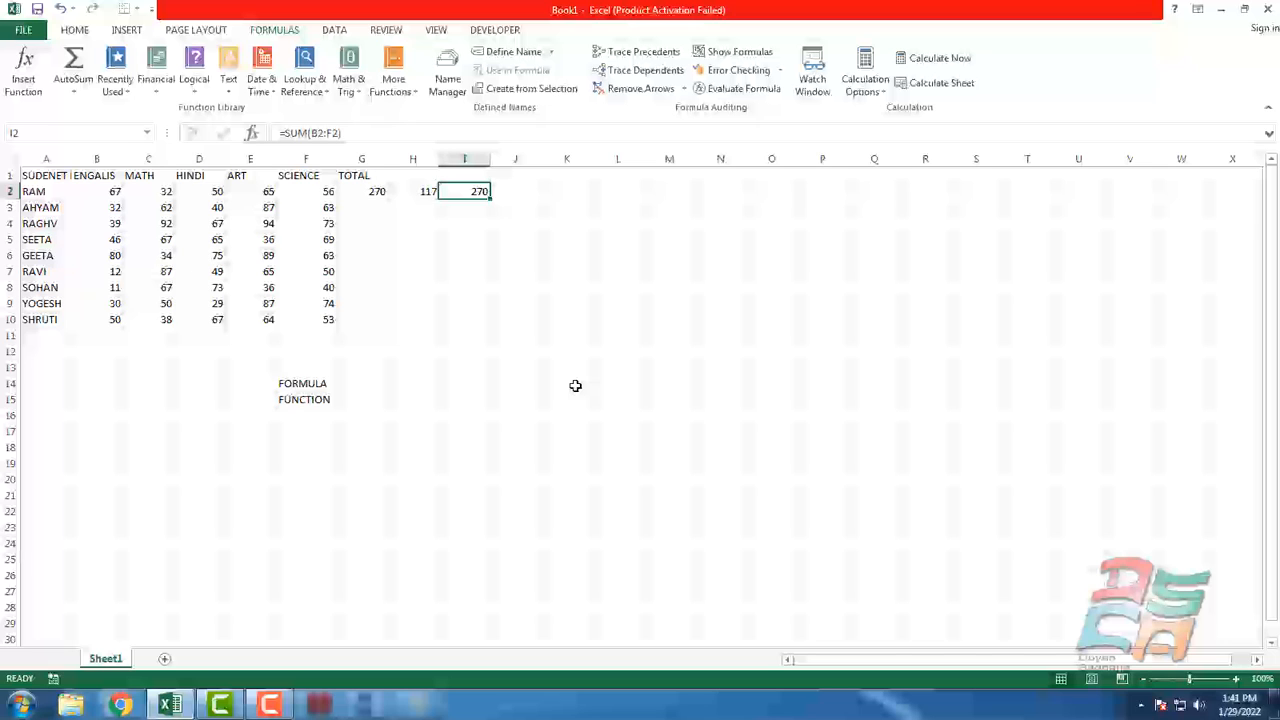
click(363, 134)
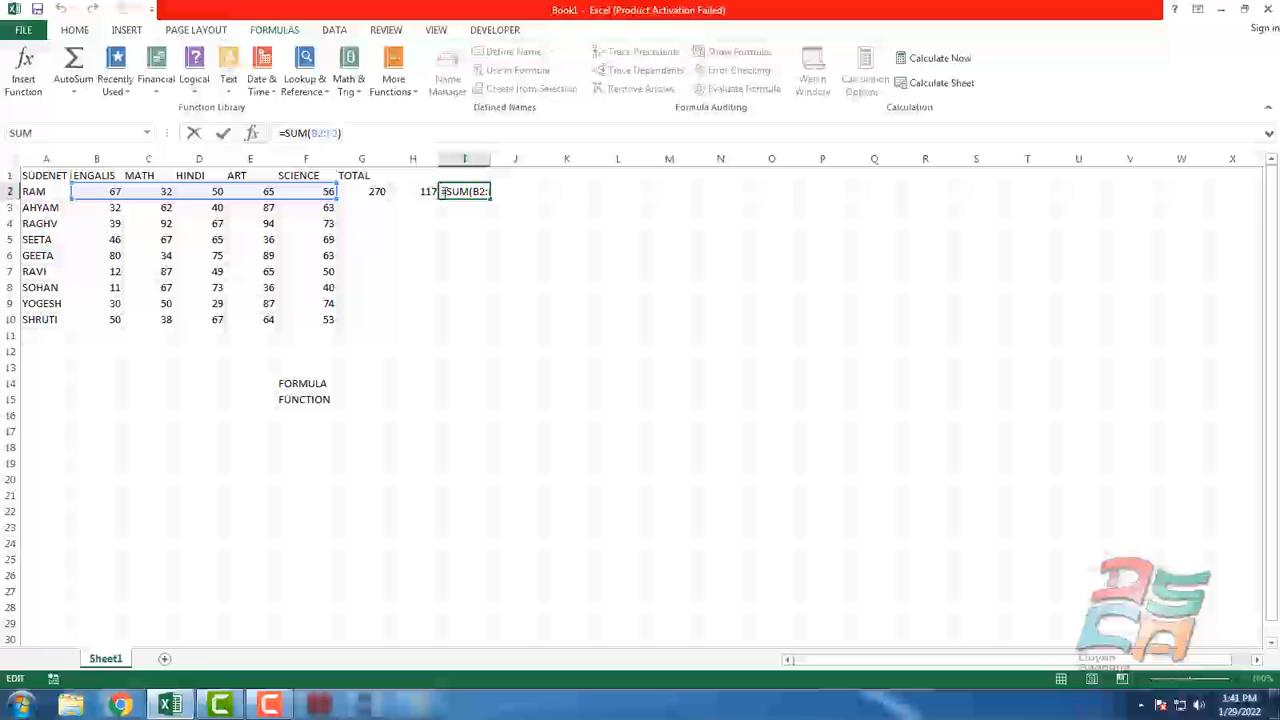
key(Escape)
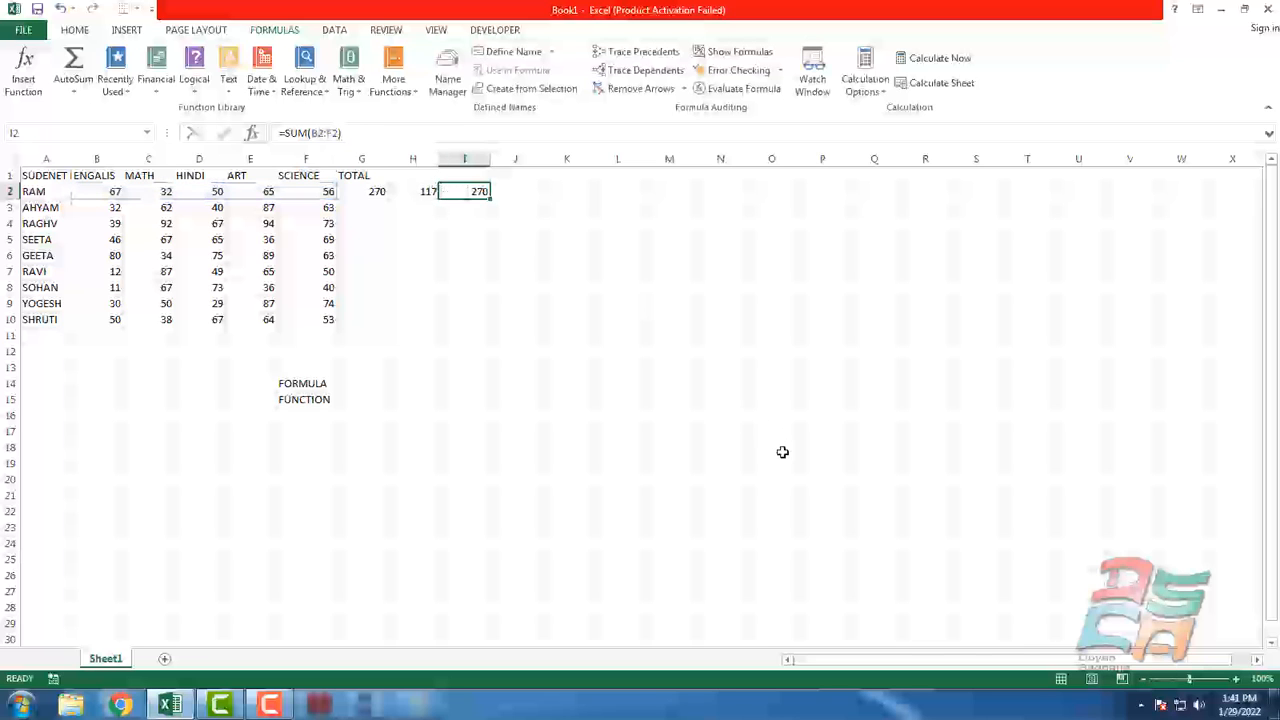
Enter the note F2 in cell I13 and reselect the SUM cell I2
click(470, 364)
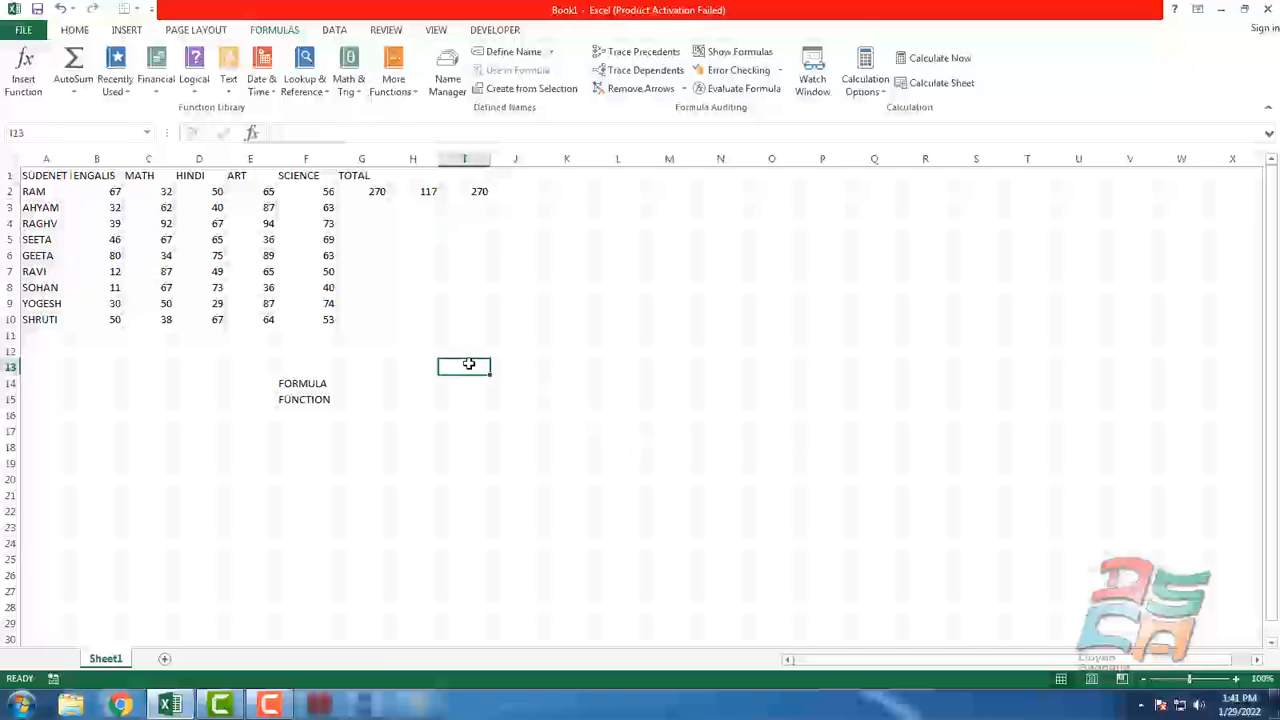
text(F2)
click(488, 412)
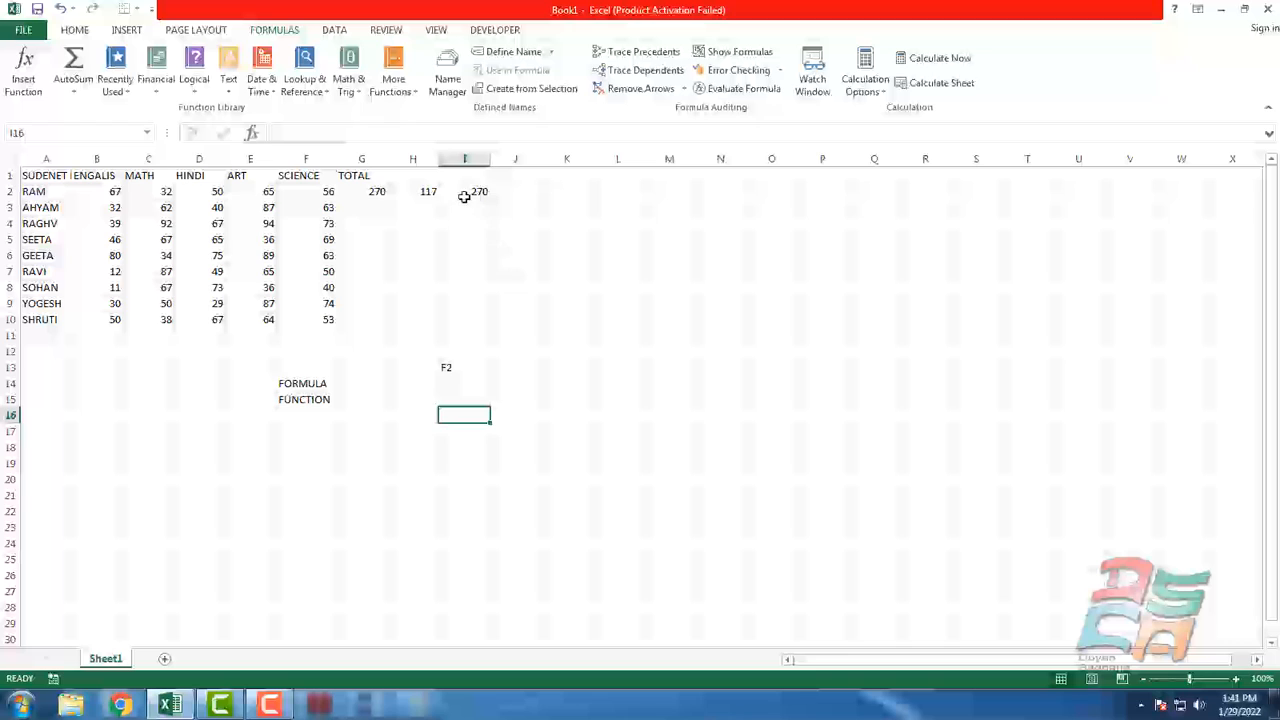
click(466, 192)
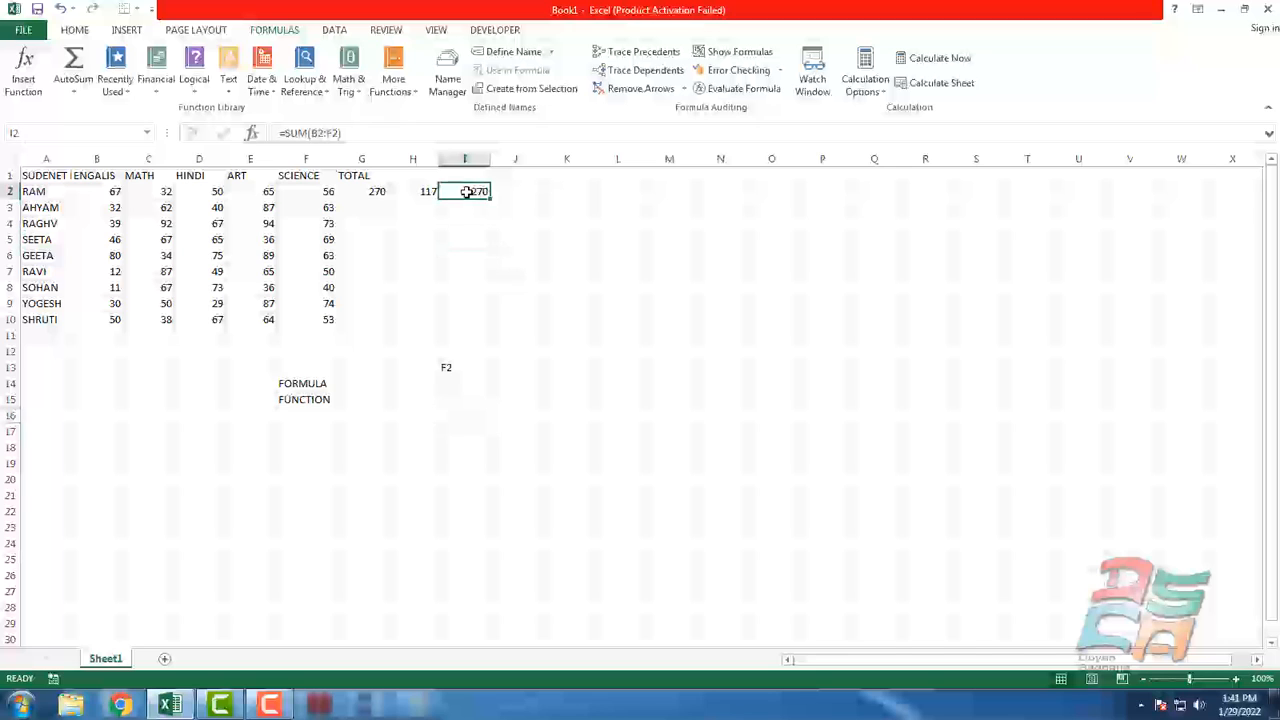
Edit the SUM function in I2, replacing the range colon with a comma so it reads =SUM(B2,F2)
key(F2)
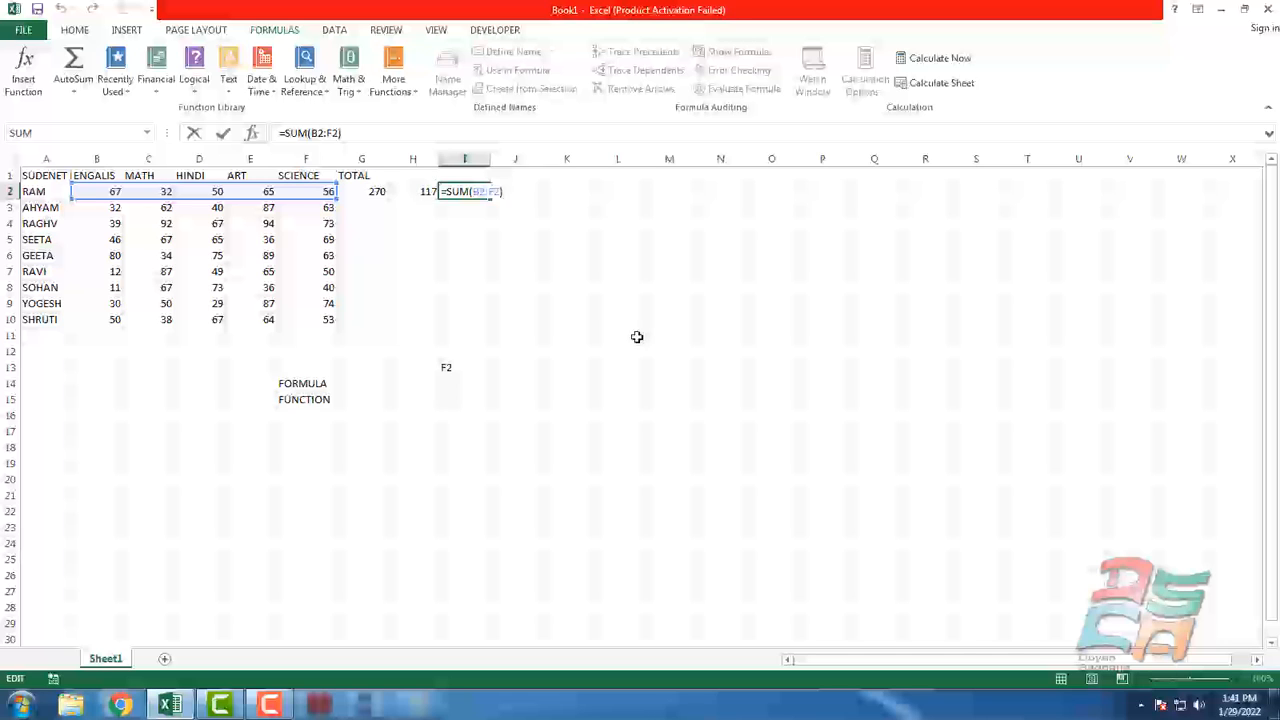
click(489, 192)
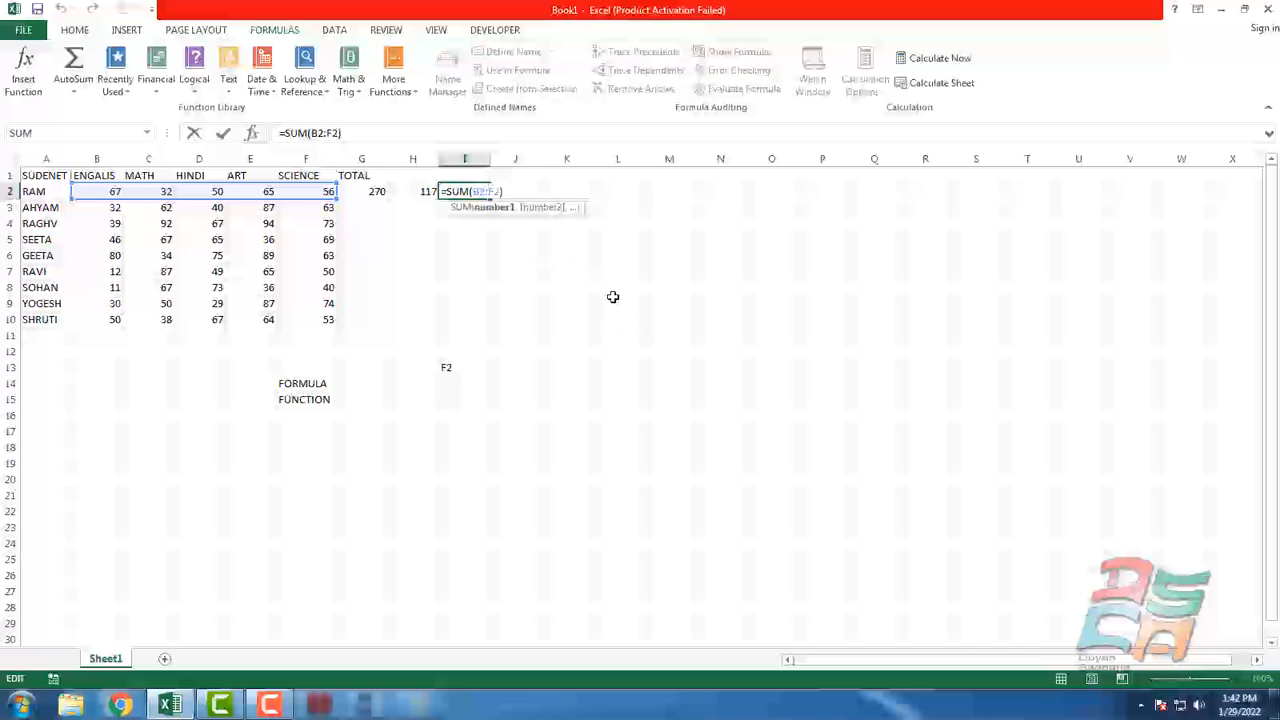
key(BackSpace)
text(,)
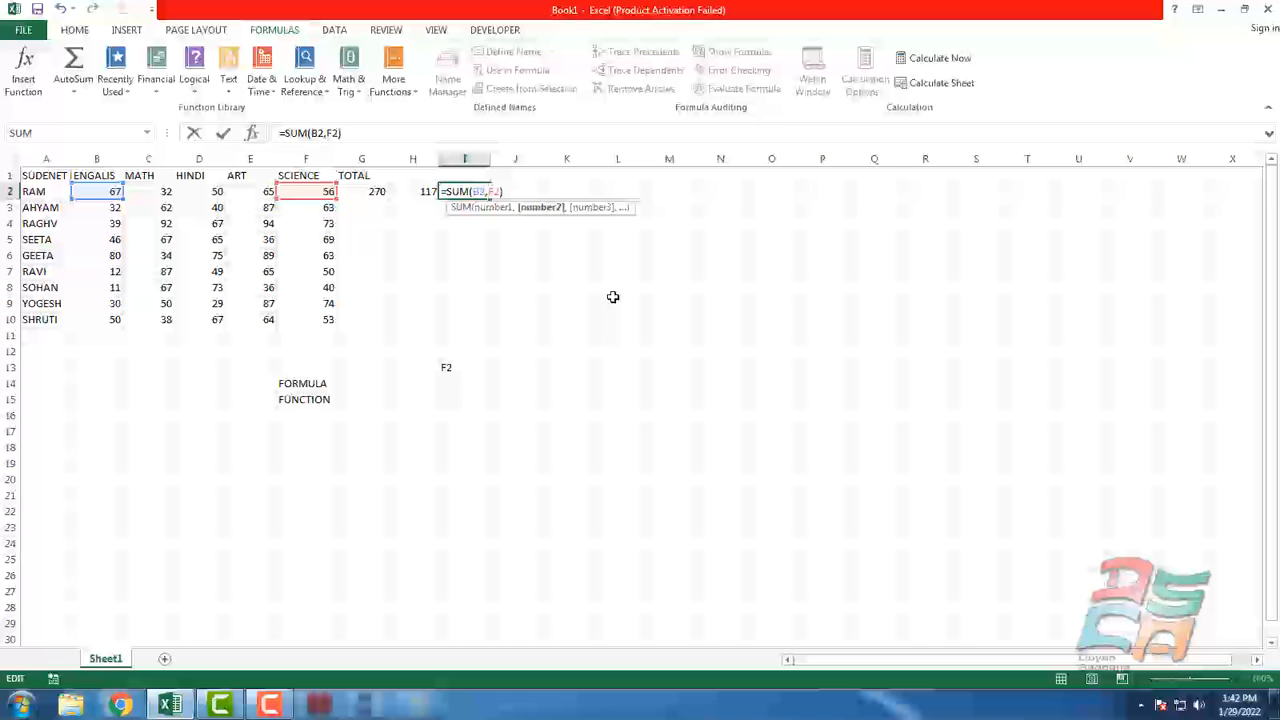
key(BackSpace)
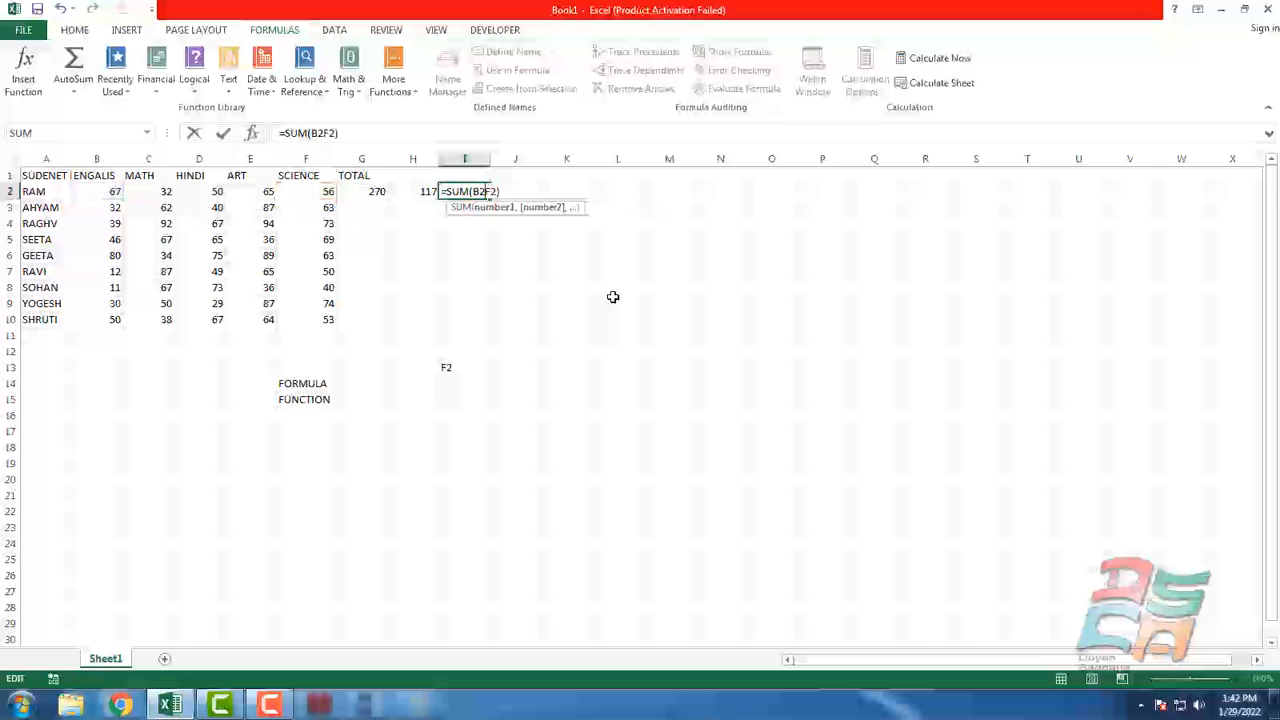
text(:)
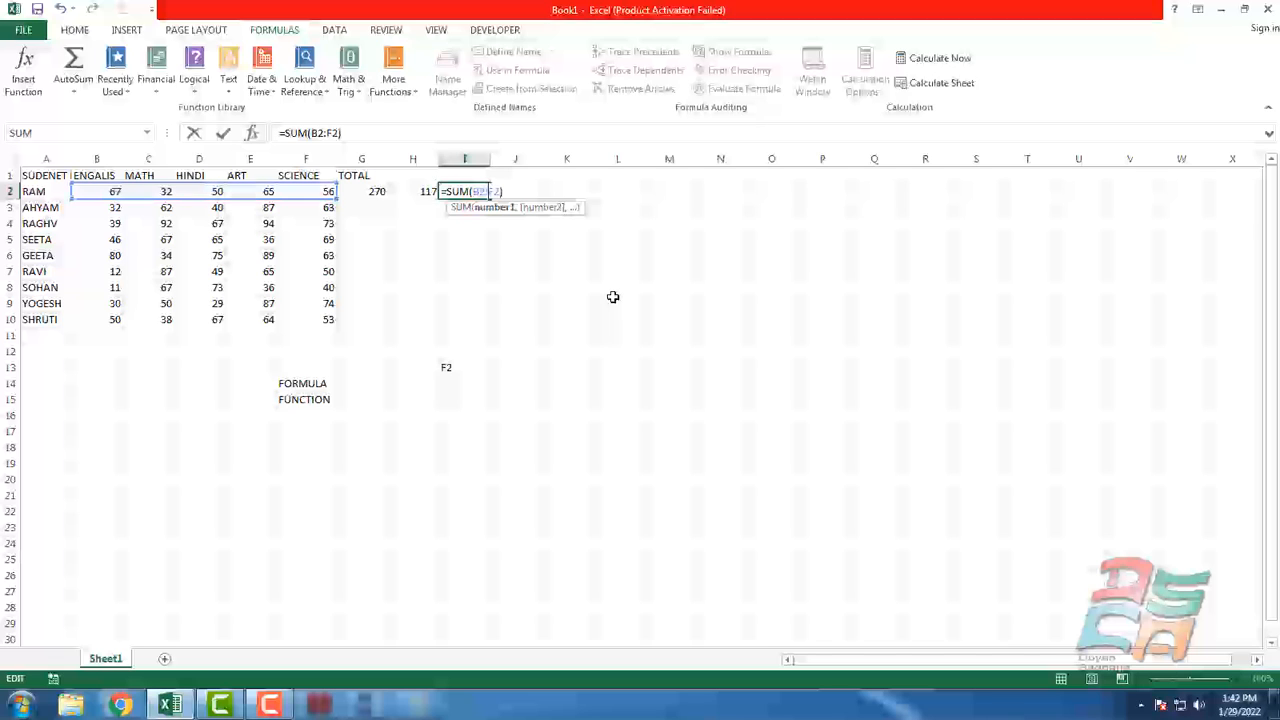
key(BackSpace)
text(,)
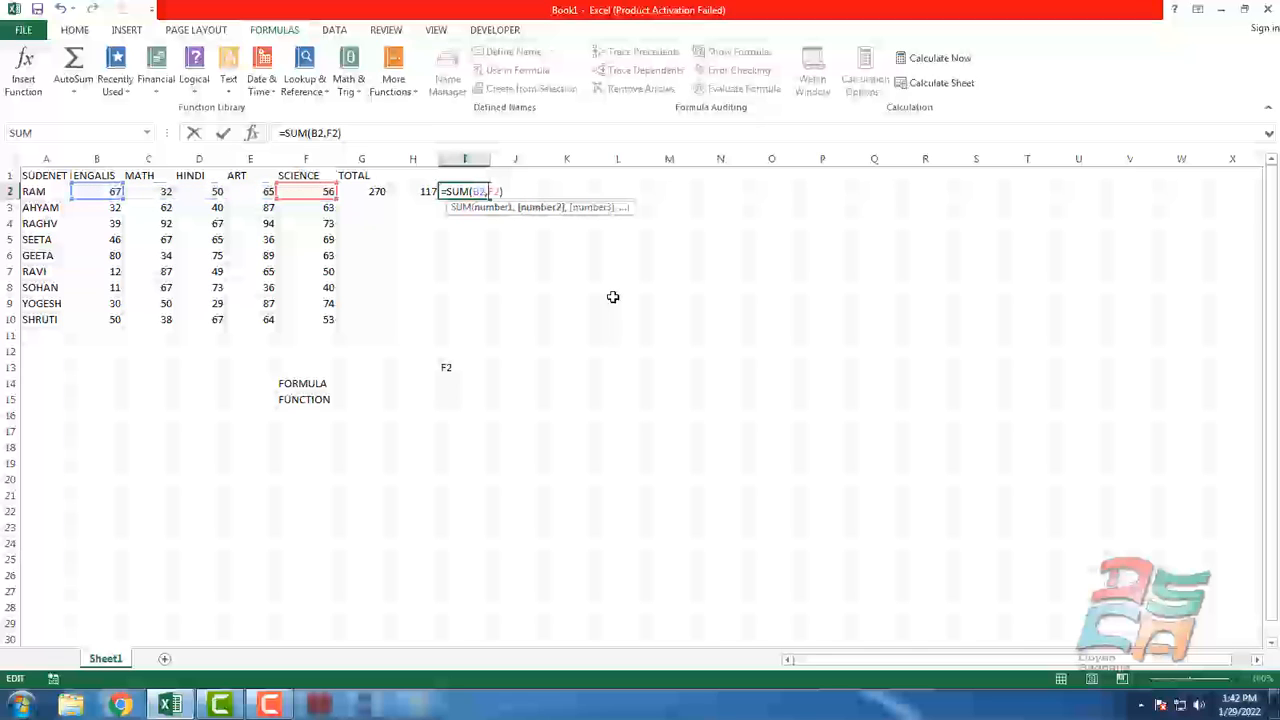
key(shift+Return)
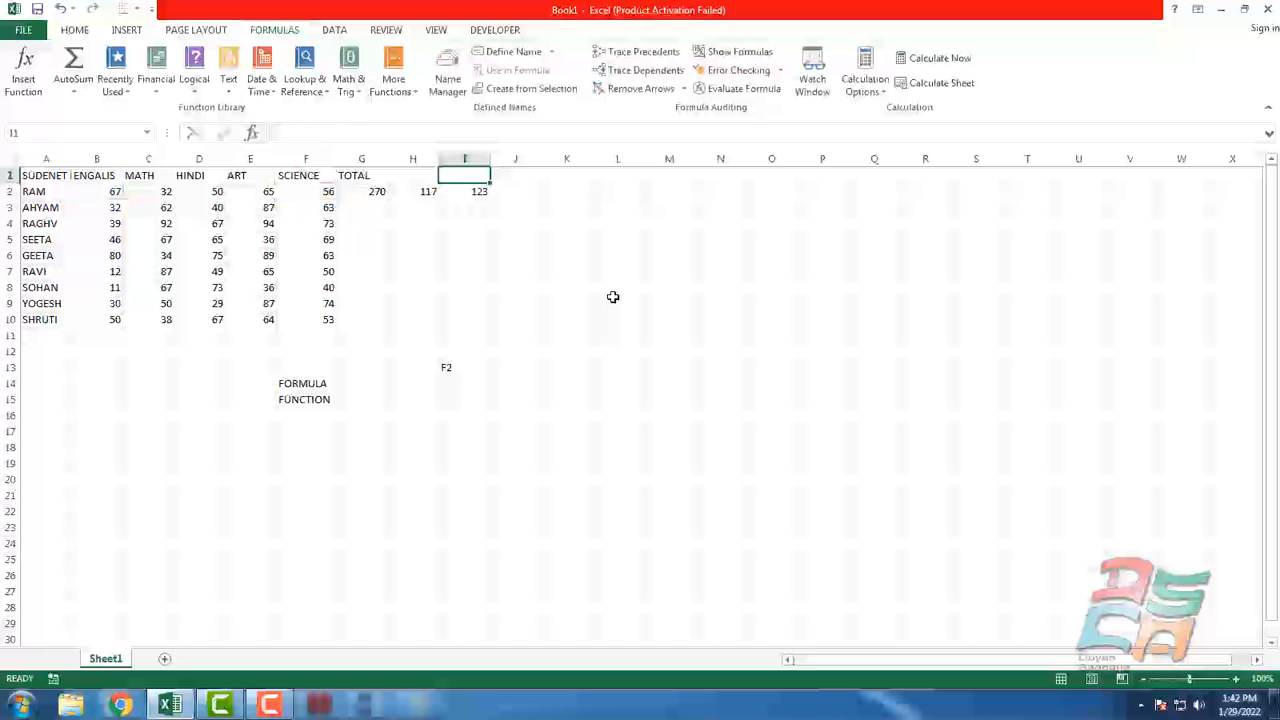
View the formula in H2 and the SUM function in I2, and dismiss the Windows color scheme prompt
key(Down)
key(Left)
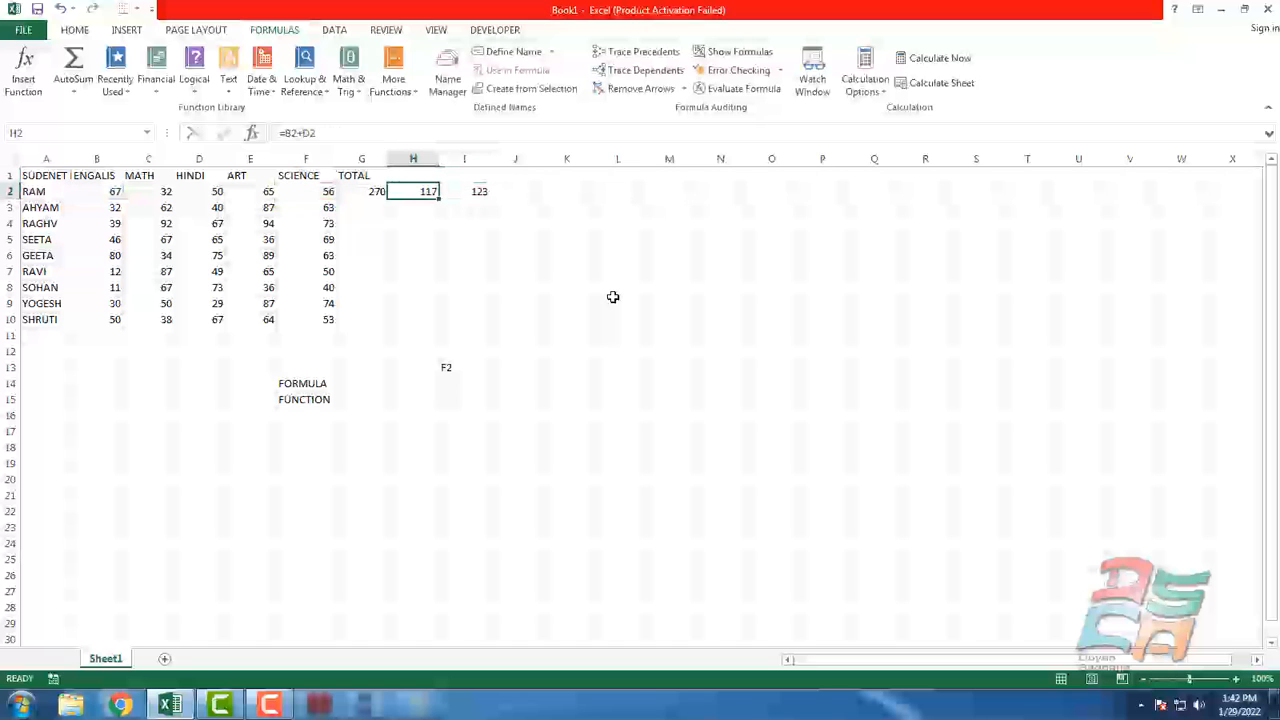
key(Right)
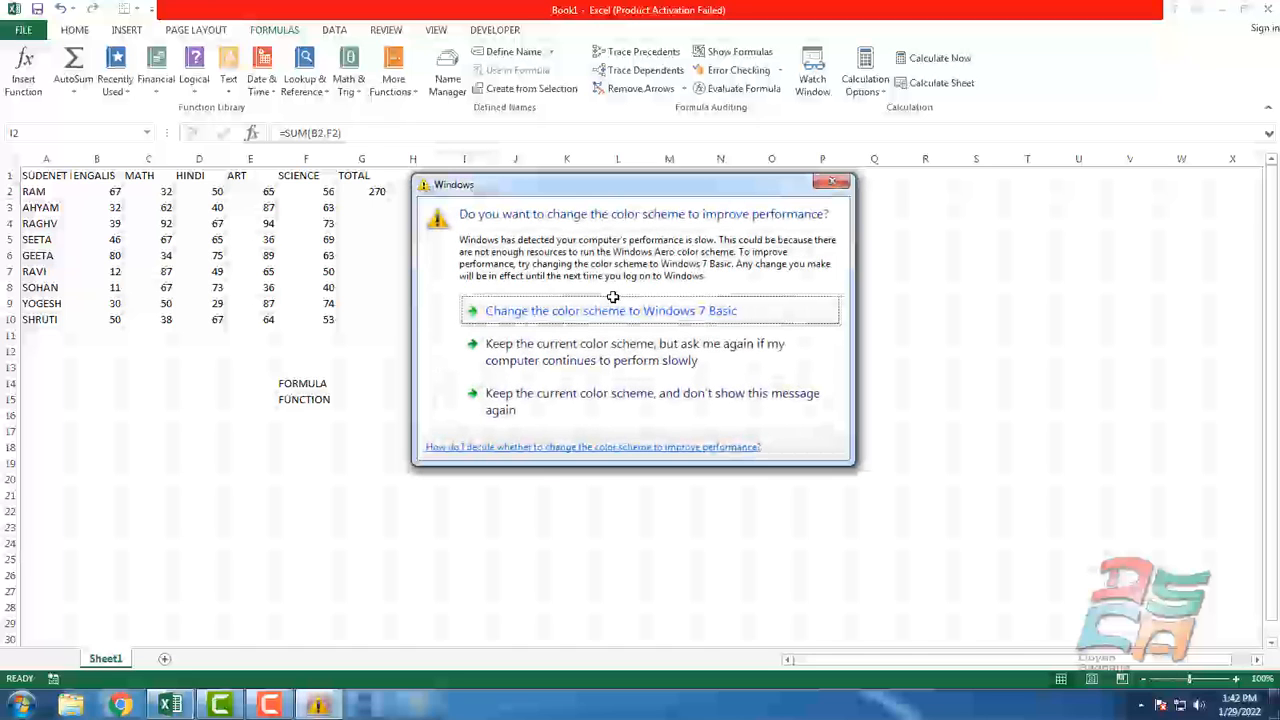
click(613, 300)
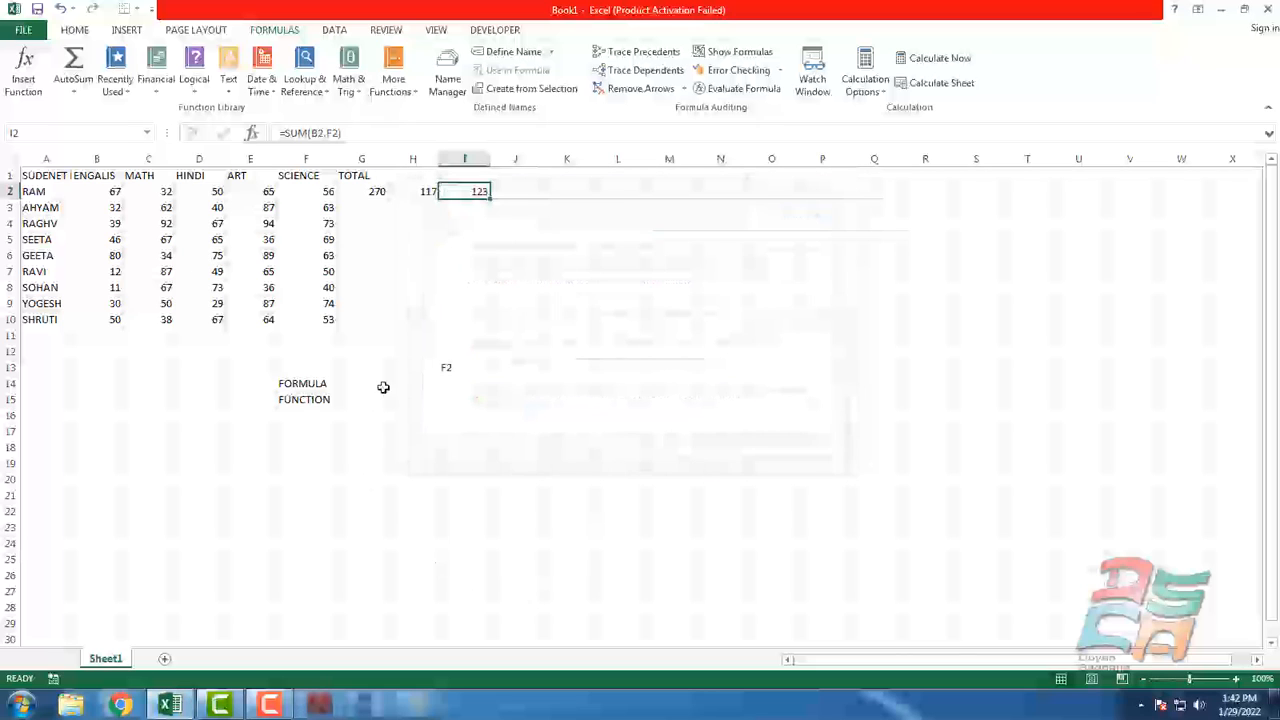